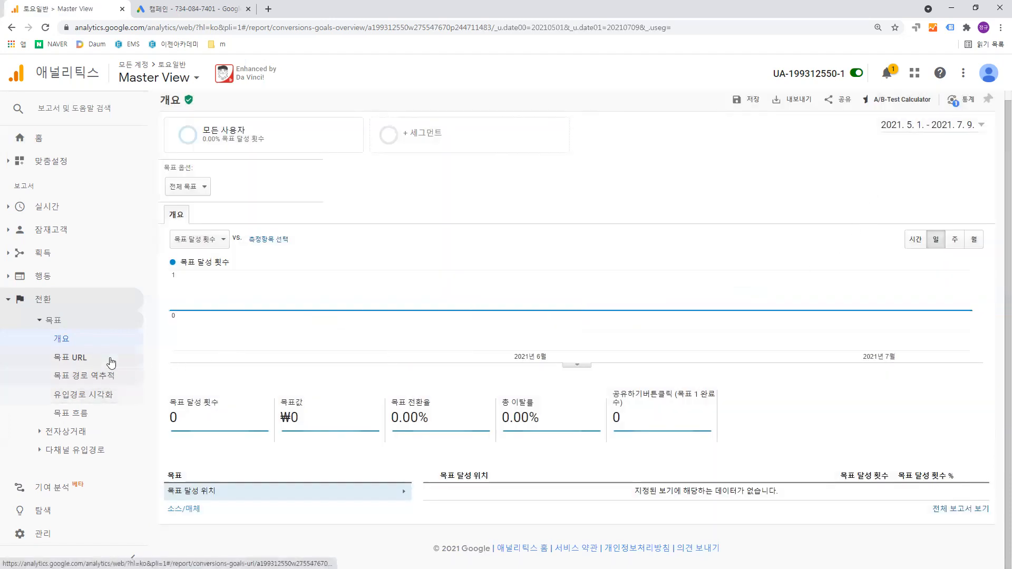
- Open the goal funnel visualization report (유입경로 시각화) and check which goals are available in its goal option
click(117, 404)
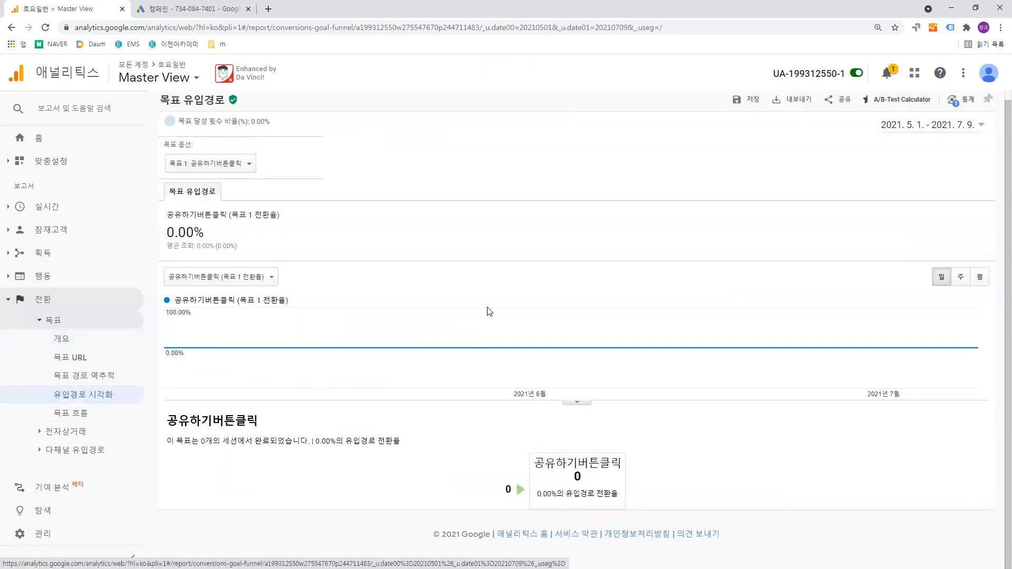
click(250, 164)
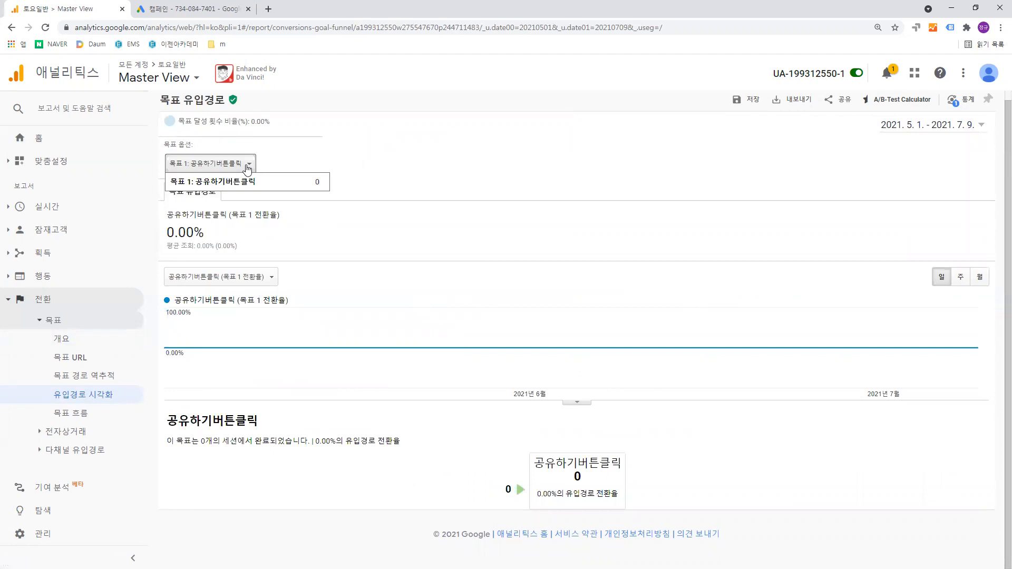
click(279, 152)
scroll(277, 153, up, 2)
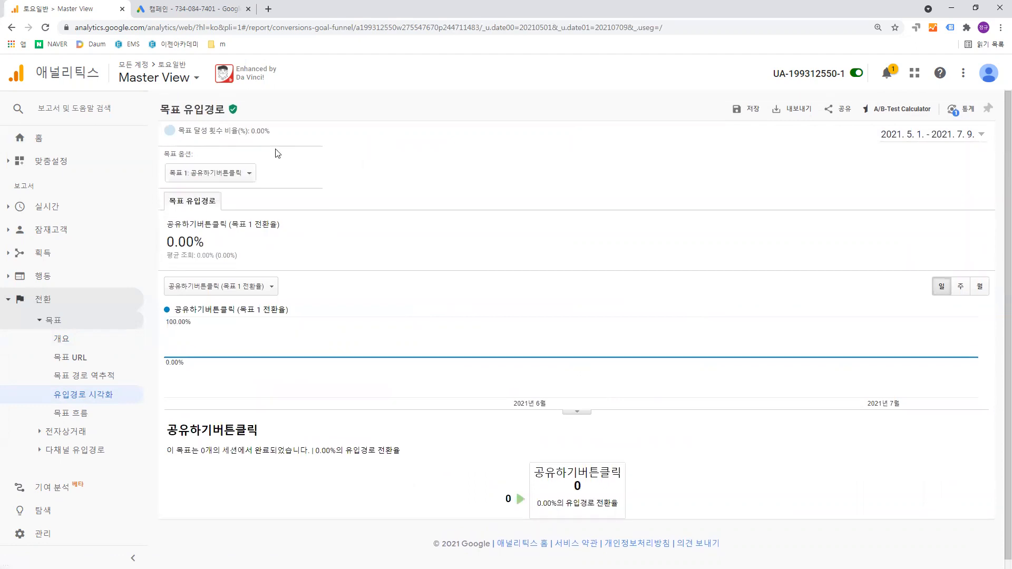
- Switch the report to the 1 Master View of UA - Google Merchandise Store in the Demo Account
click(196, 88)
click(66, 229)
click(296, 241)
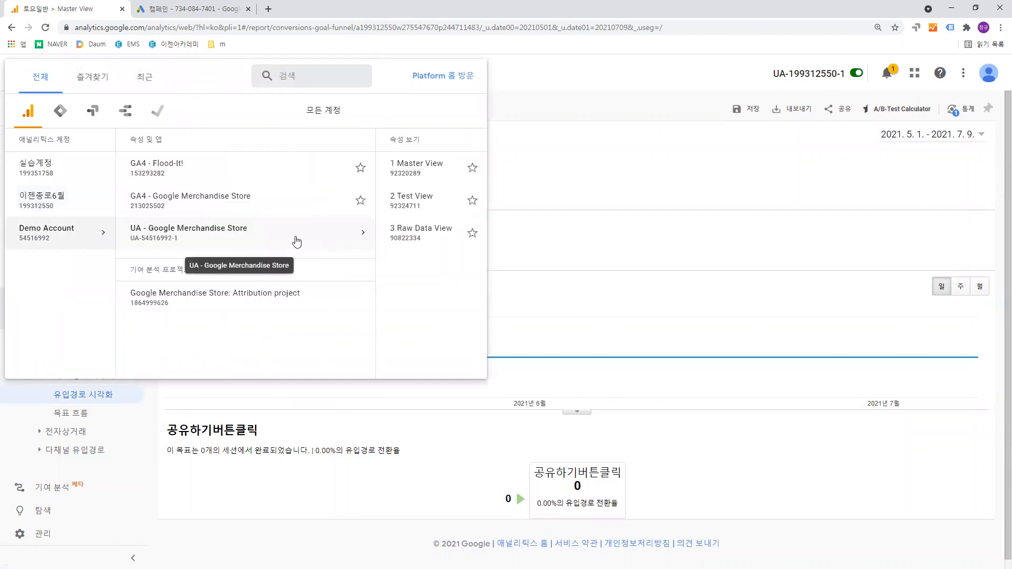
click(361, 175)
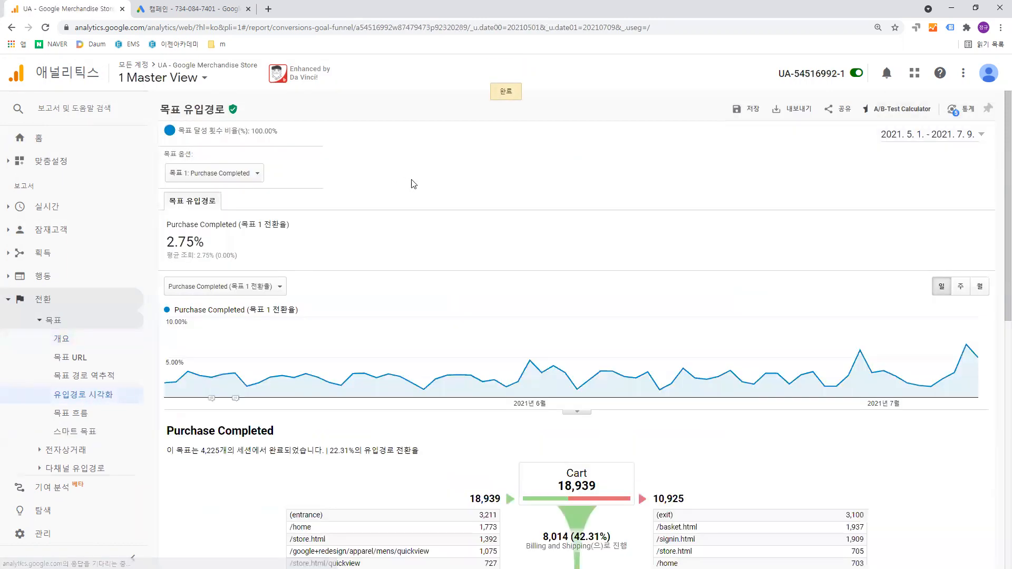
- Examine the Purchase Completed funnel from Cart through Billing and Shipping, Payment and Review, including entries and exits at each stage
scroll(414, 182, down, 5)
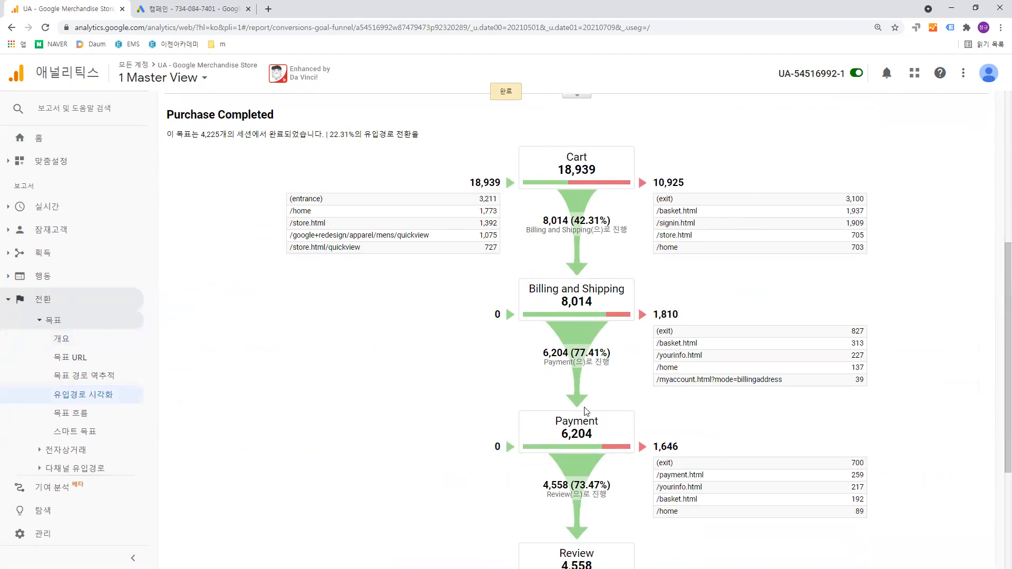
scroll(563, 279, down, 3)
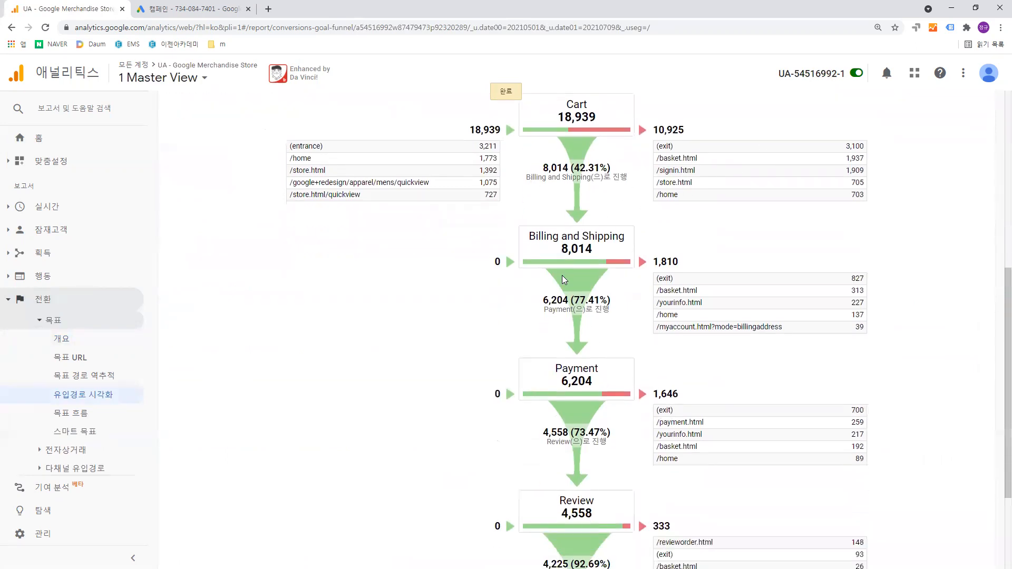
scroll(563, 277, down, 1)
scroll(563, 277, up, 3)
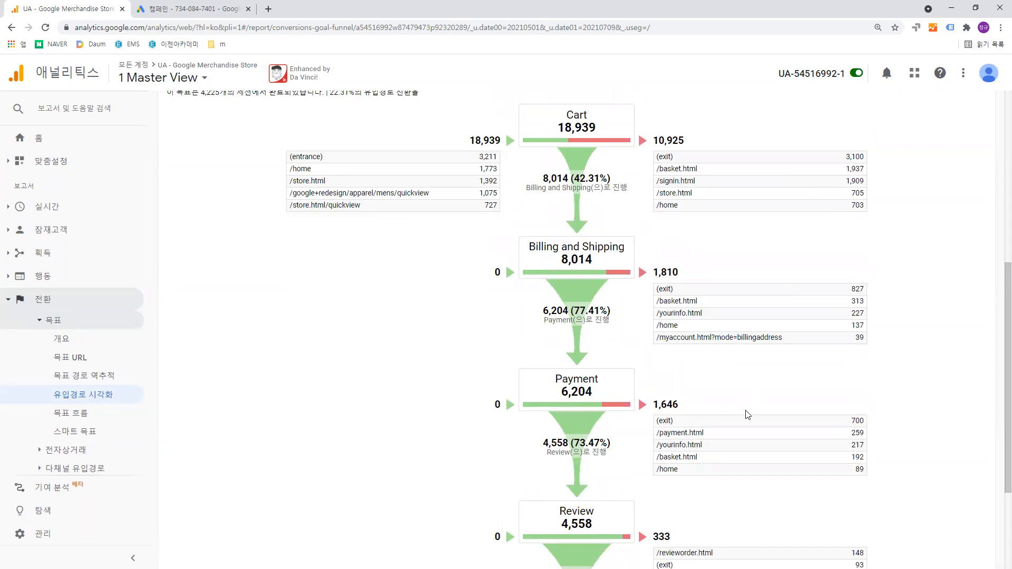
scroll(670, 484, down, 2)
scroll(663, 480, up, 3)
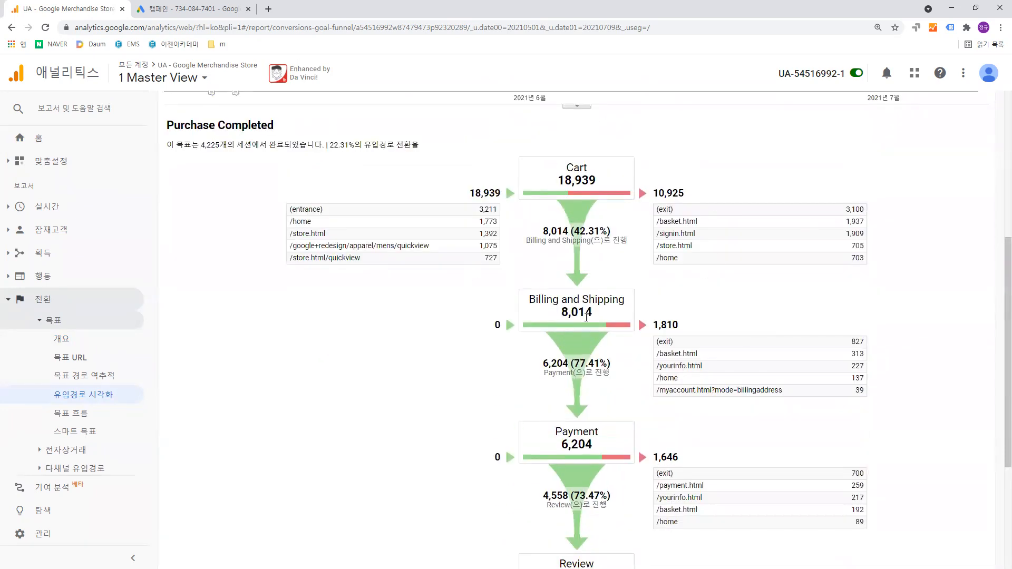
scroll(590, 410, down, 4)
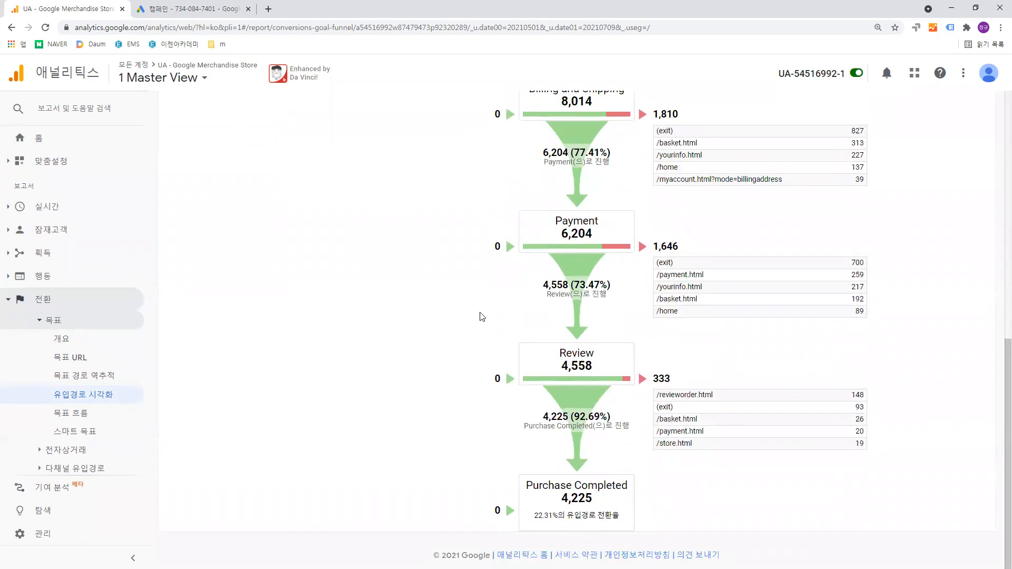
scroll(555, 229, up, 5)
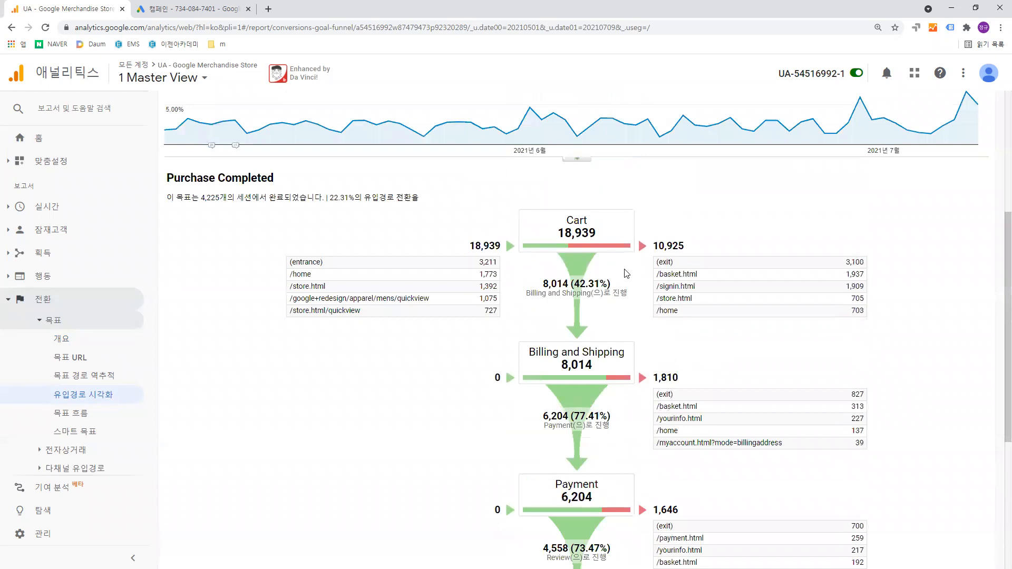
scroll(627, 273, down, 2)
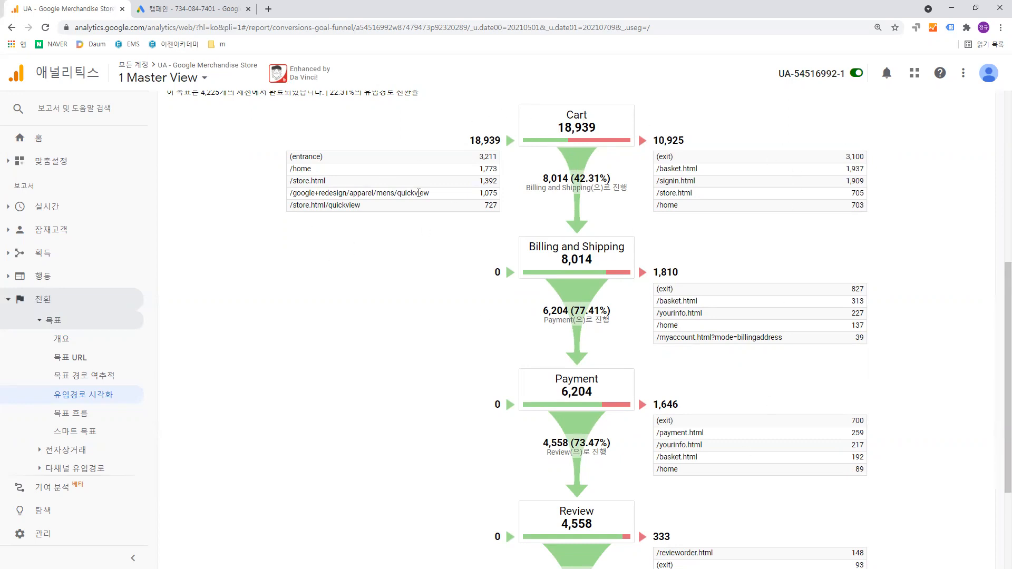
scroll(646, 174, up, 2)
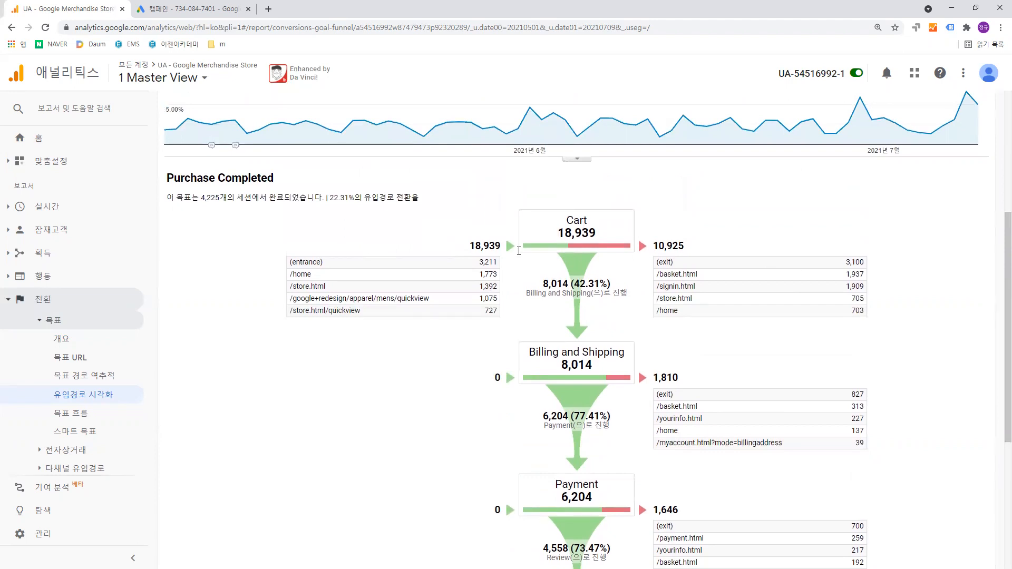
scroll(614, 259, down, 1)
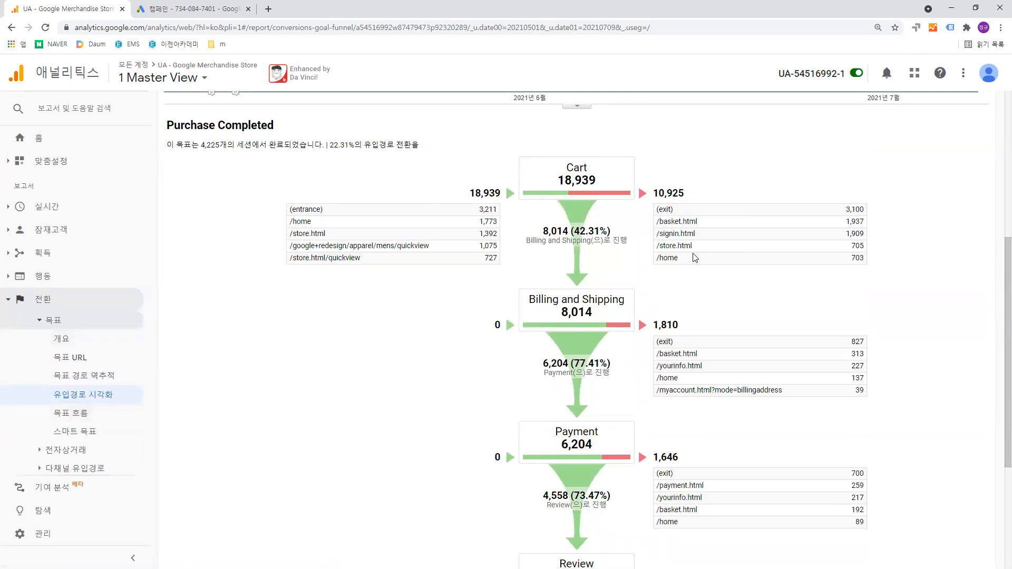
scroll(613, 413, down, 1)
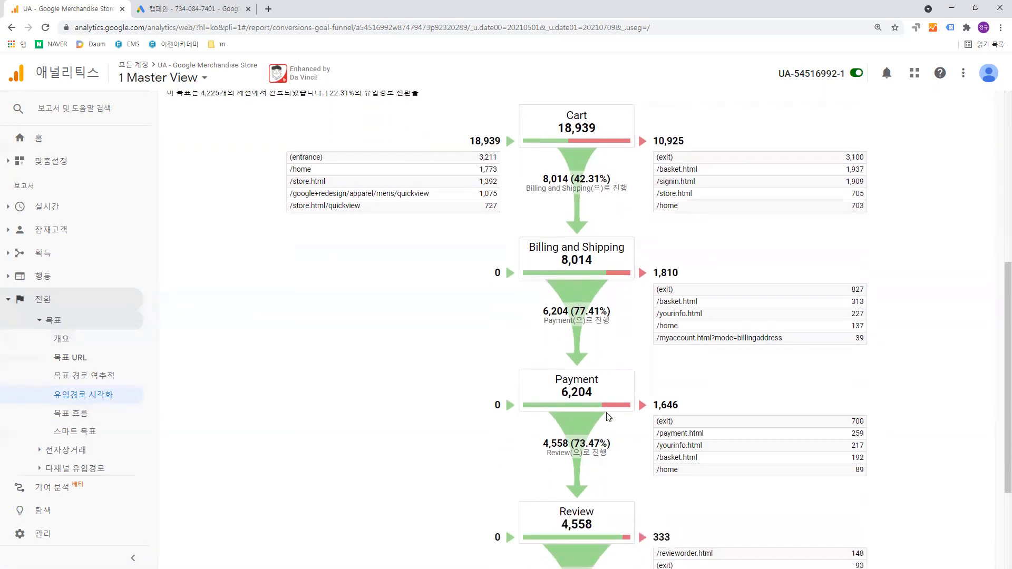
scroll(615, 393, up, 3)
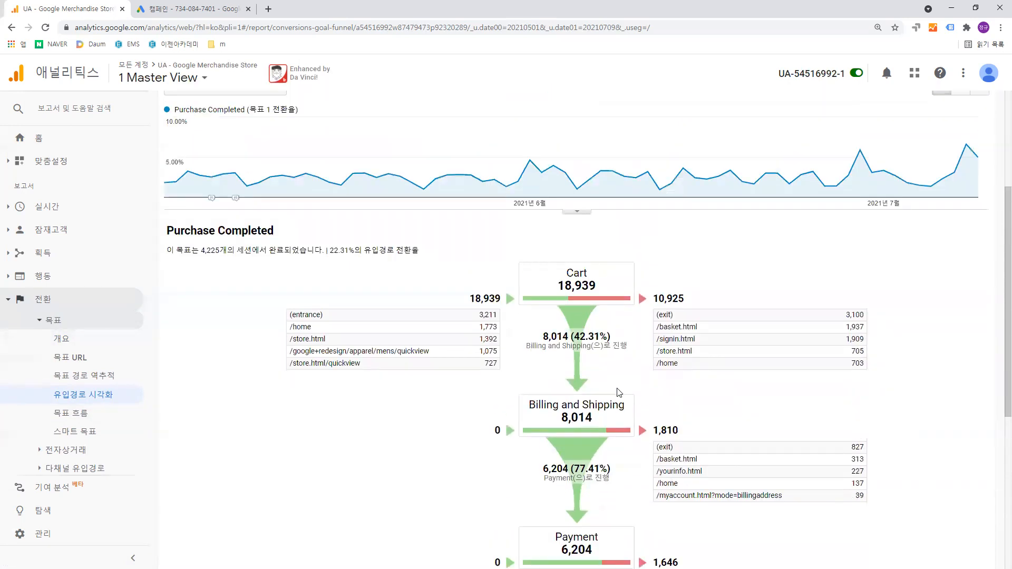
scroll(619, 394, down, 1)
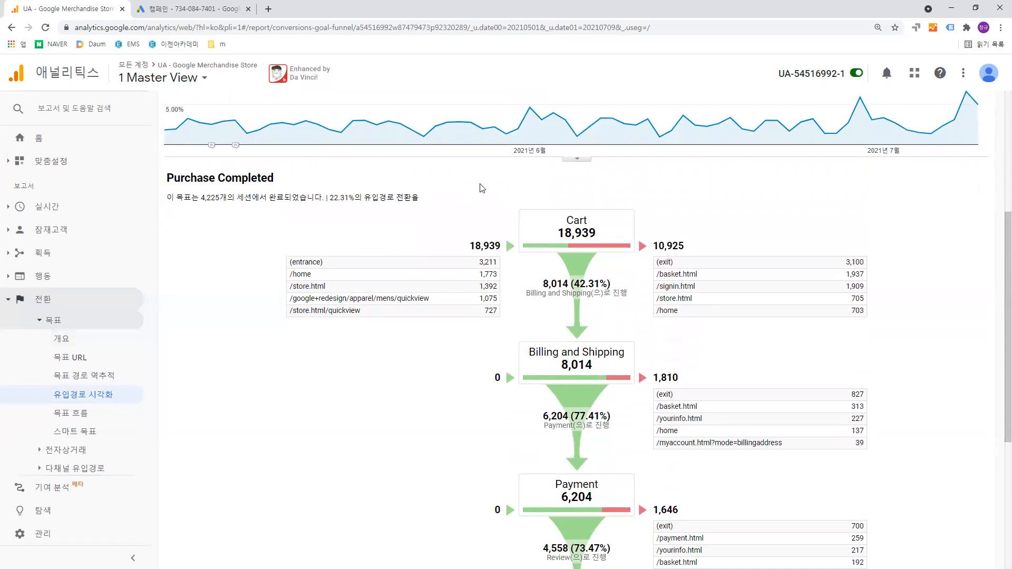
scroll(514, 285, down, 5)
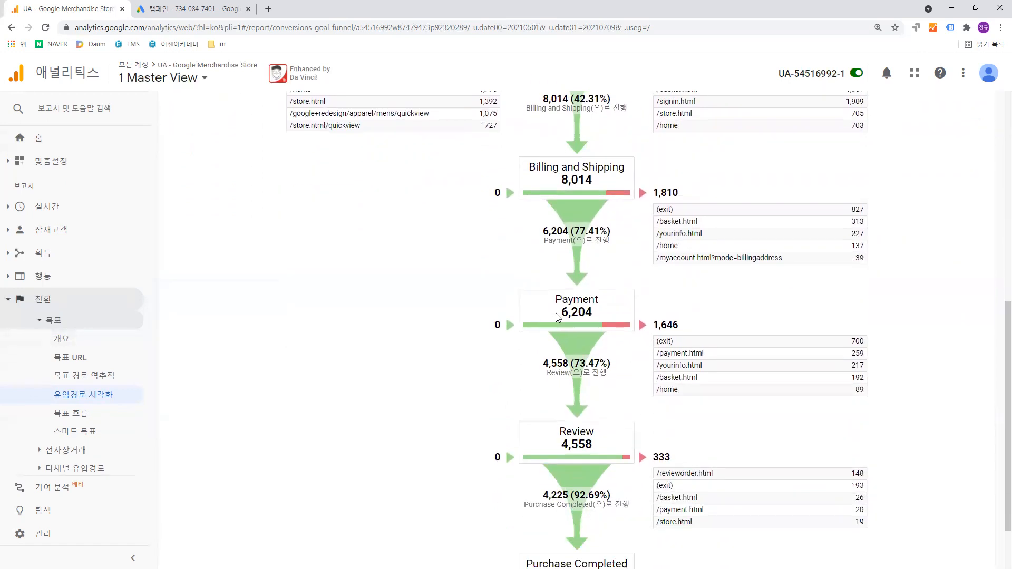
scroll(553, 318, up, 4)
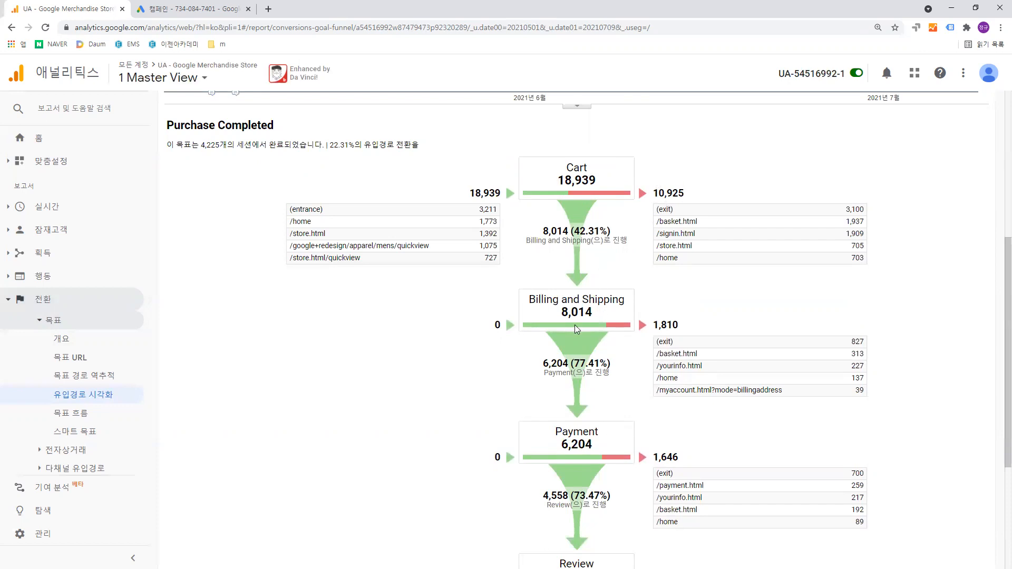
scroll(686, 337, down, 3)
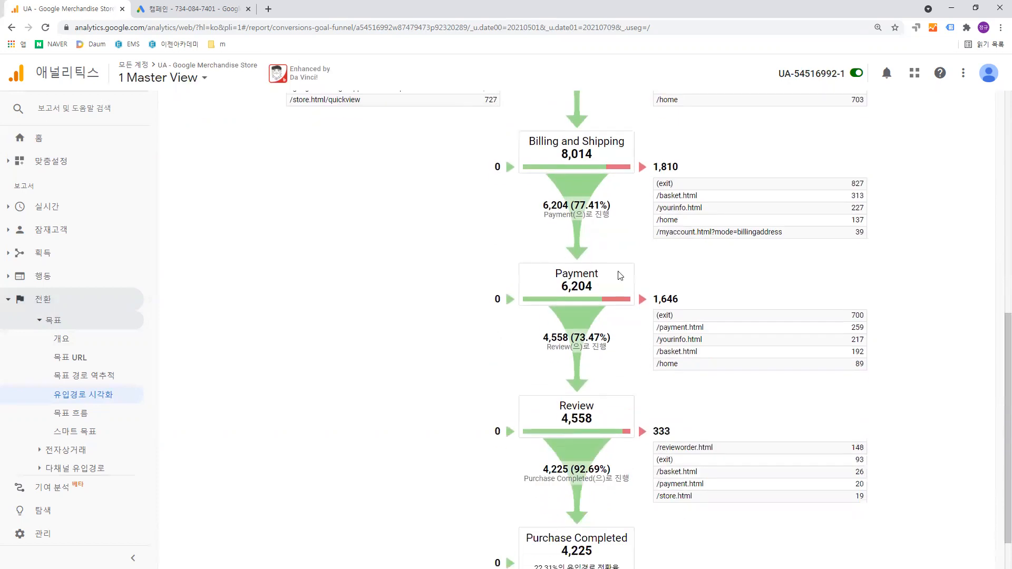
scroll(682, 324, down, 2)
scroll(682, 324, up, 6)
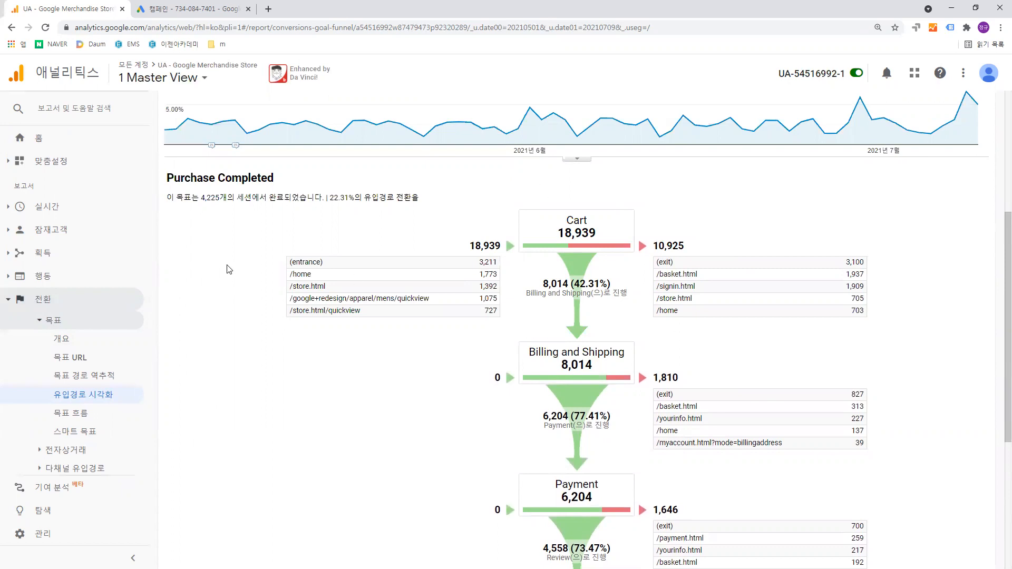
scroll(709, 424, down, 4)
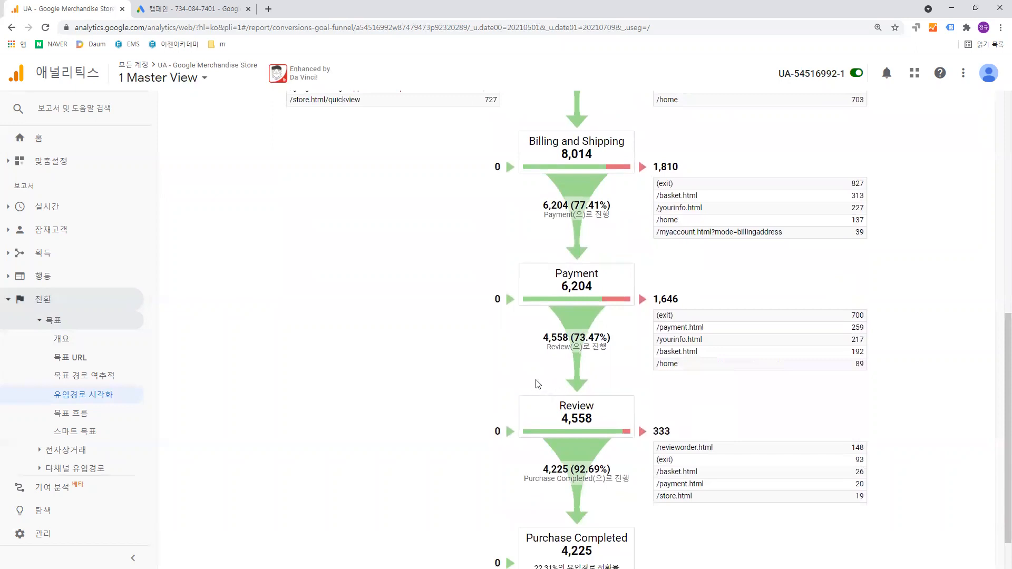
scroll(392, 346, up, 4)
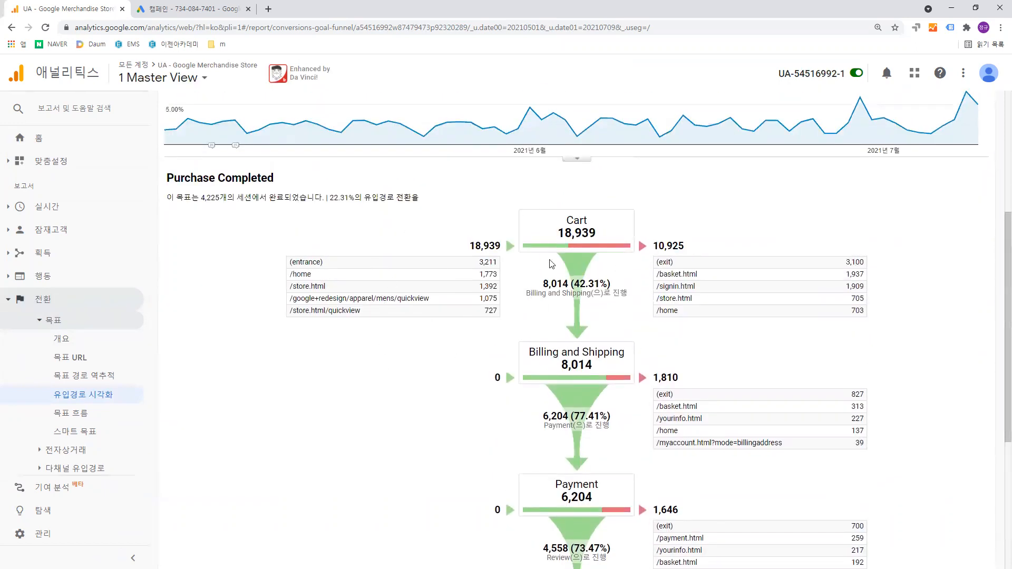
scroll(623, 296, down, 5)
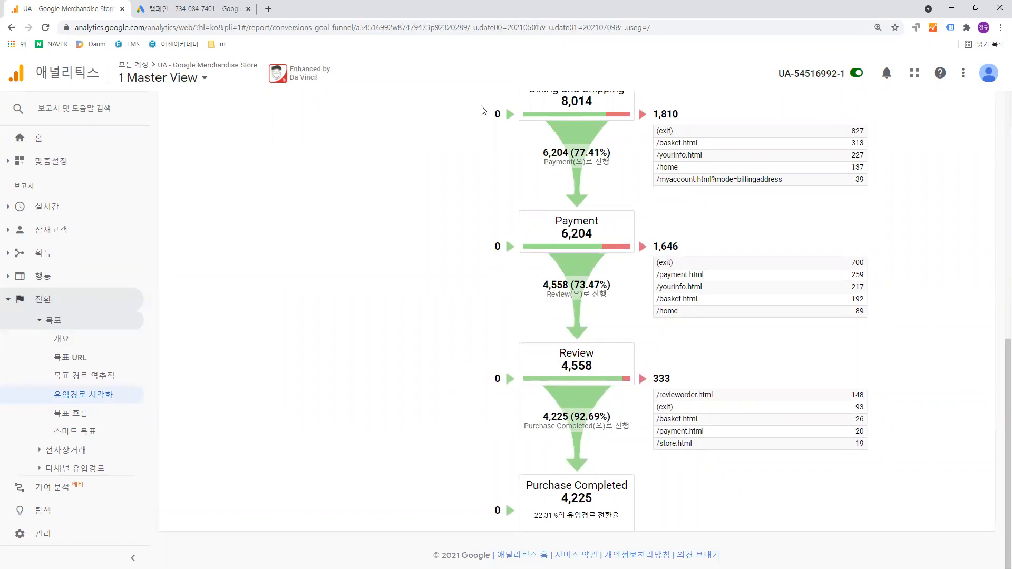
scroll(416, 203, up, 3)
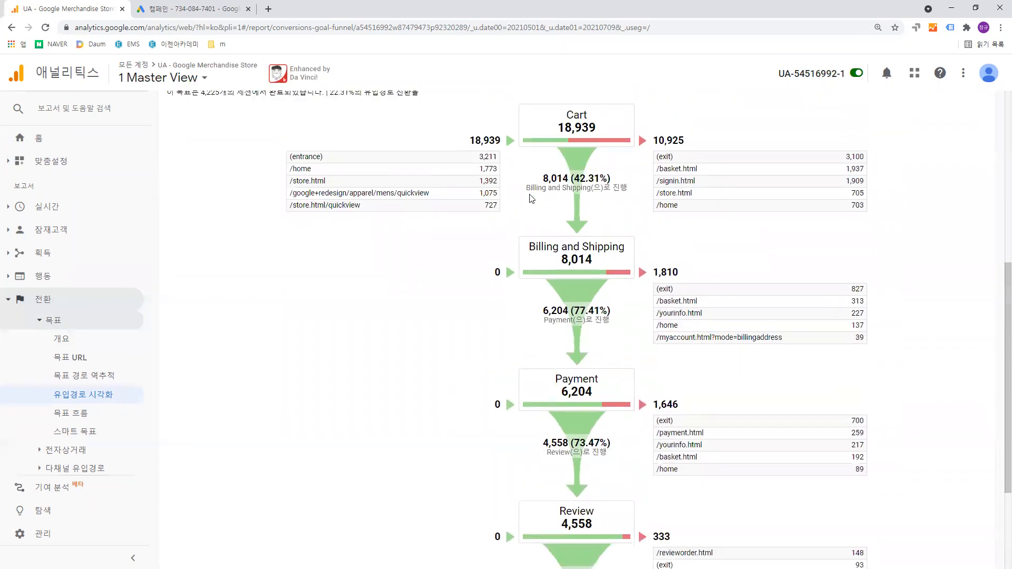
scroll(450, 261, up, 3)
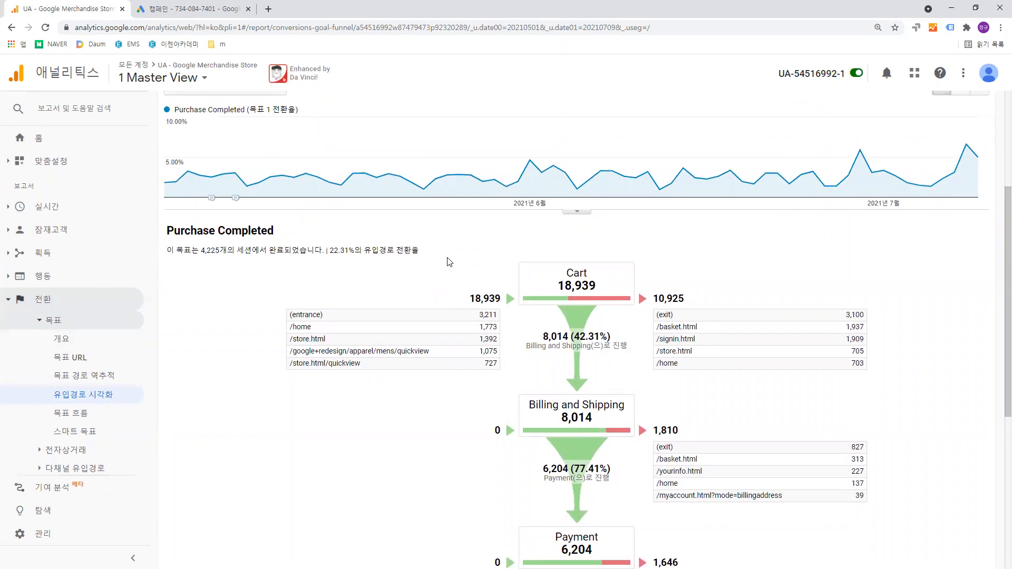
scroll(449, 262, up, 4)
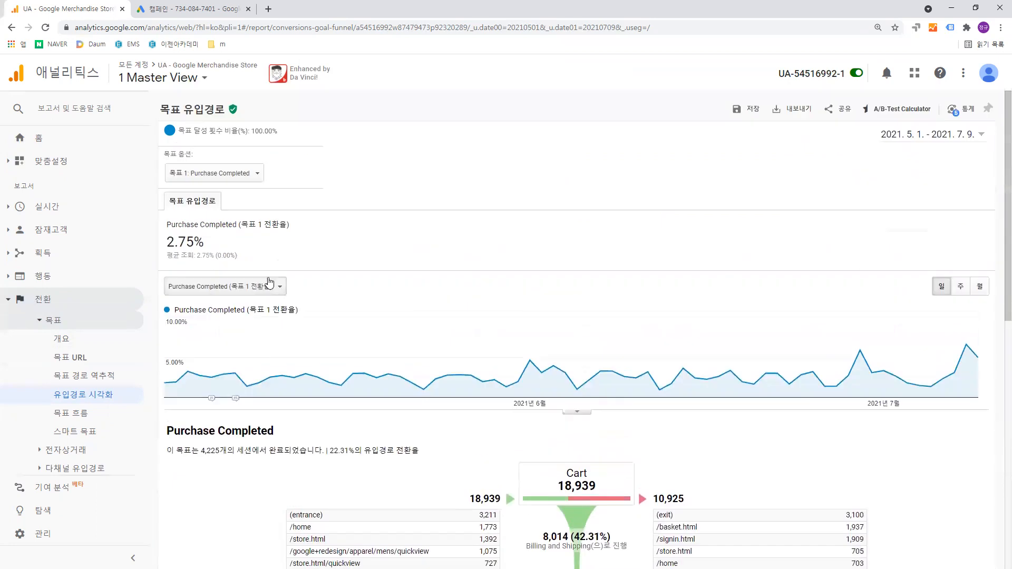
- Open the channels report (채널) under all traffic in the acquisition reports
click(37, 321)
click(54, 262)
click(57, 292)
click(60, 311)
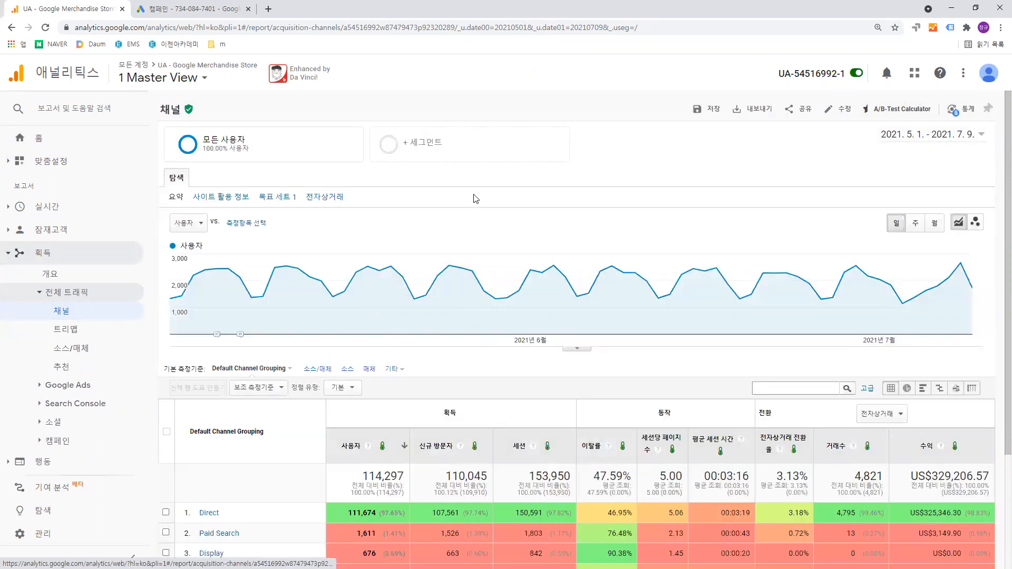
- Start creating a new segment for the channels report
click(476, 158)
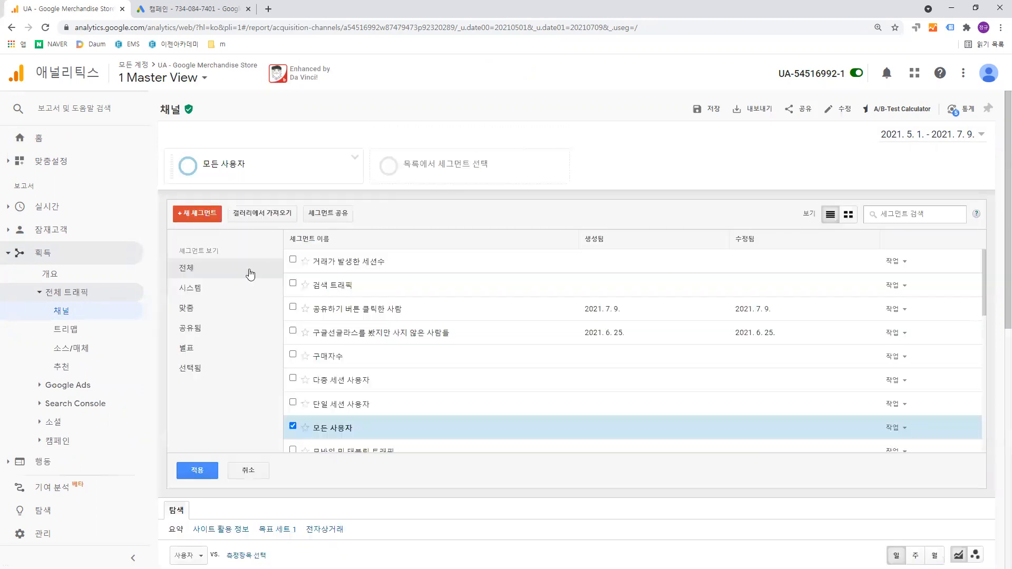
scroll(262, 266, down, 1)
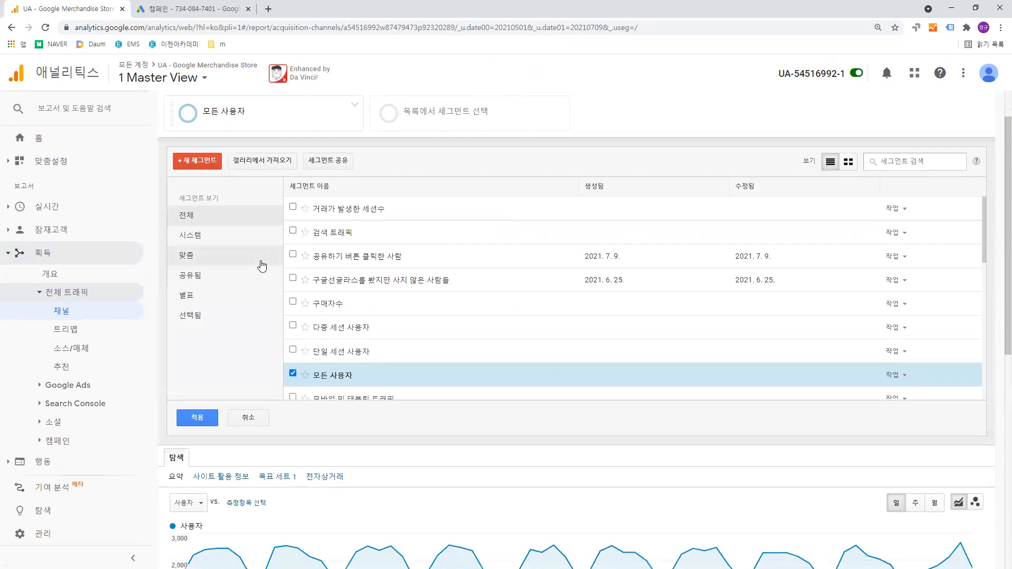
click(211, 165)
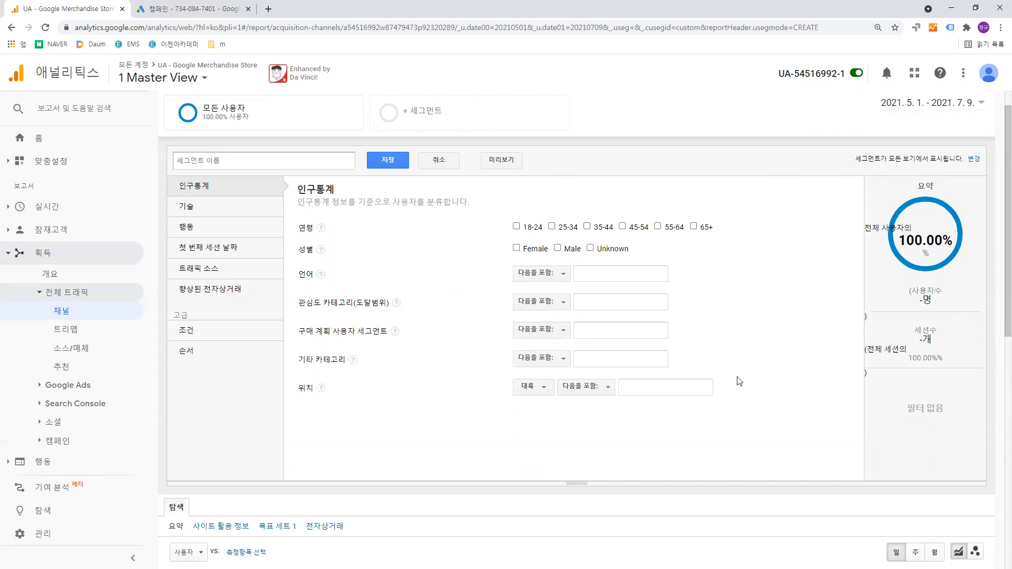
- Open the sequence conditions (순서) of the segment and set step 1's dimension to 방문 페이지
click(199, 355)
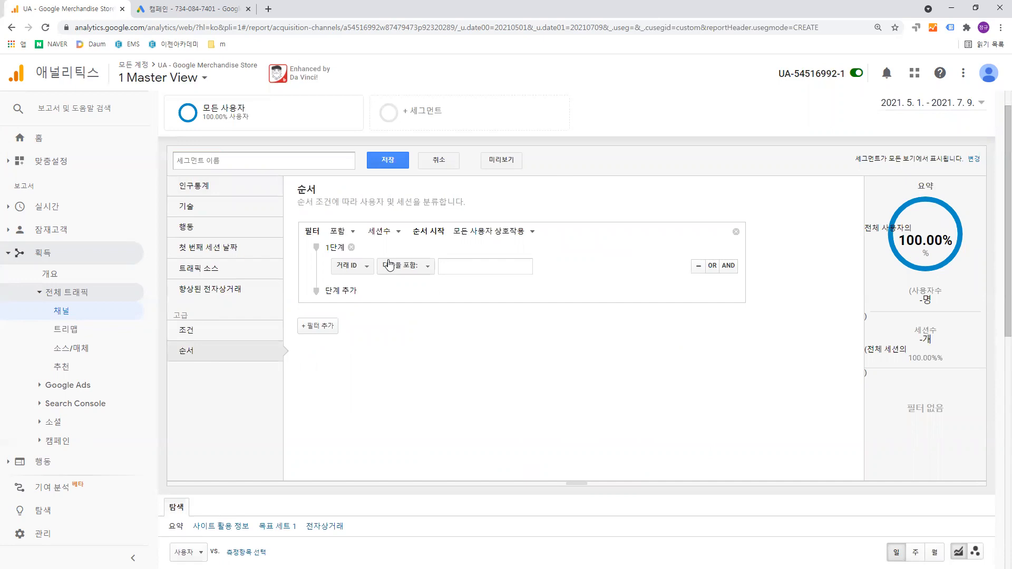
click(474, 266)
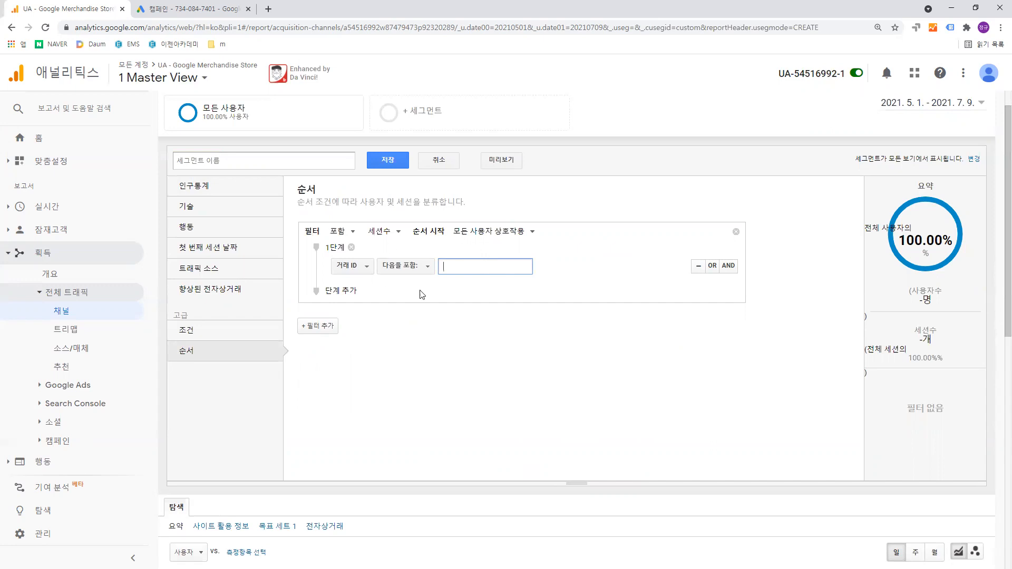
click(367, 268)
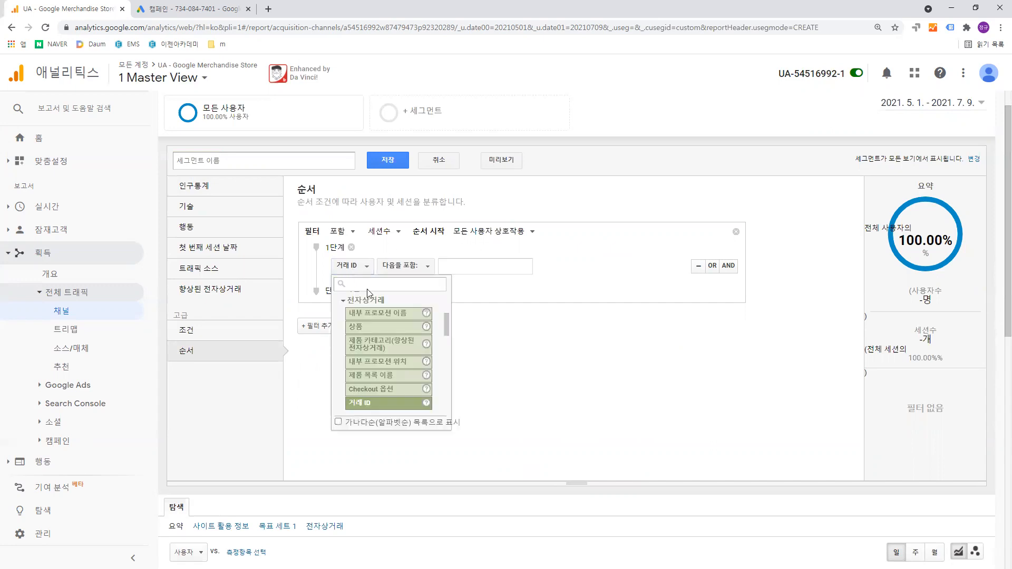
text(방문페)
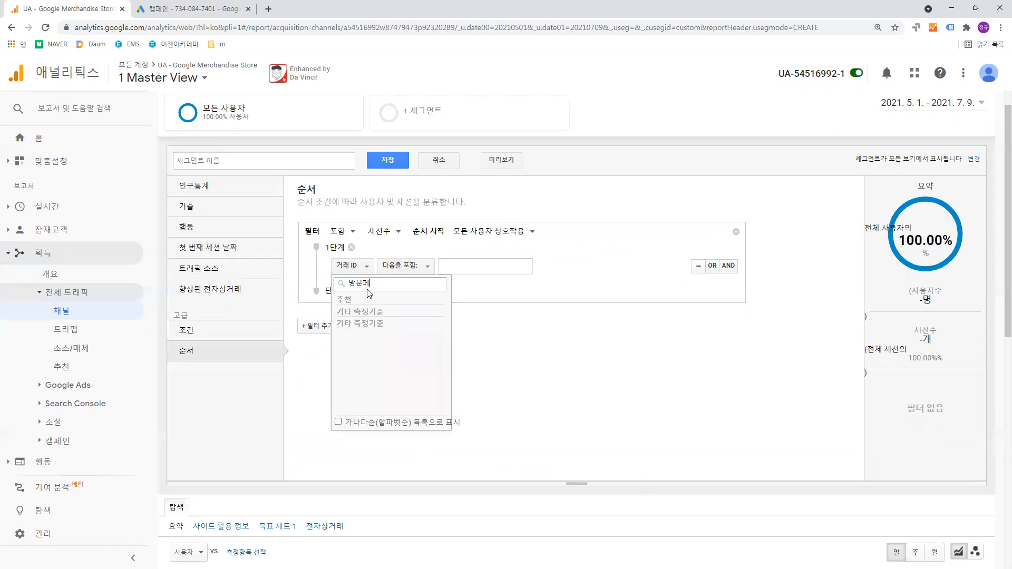
key(BackSpace)
text(페)
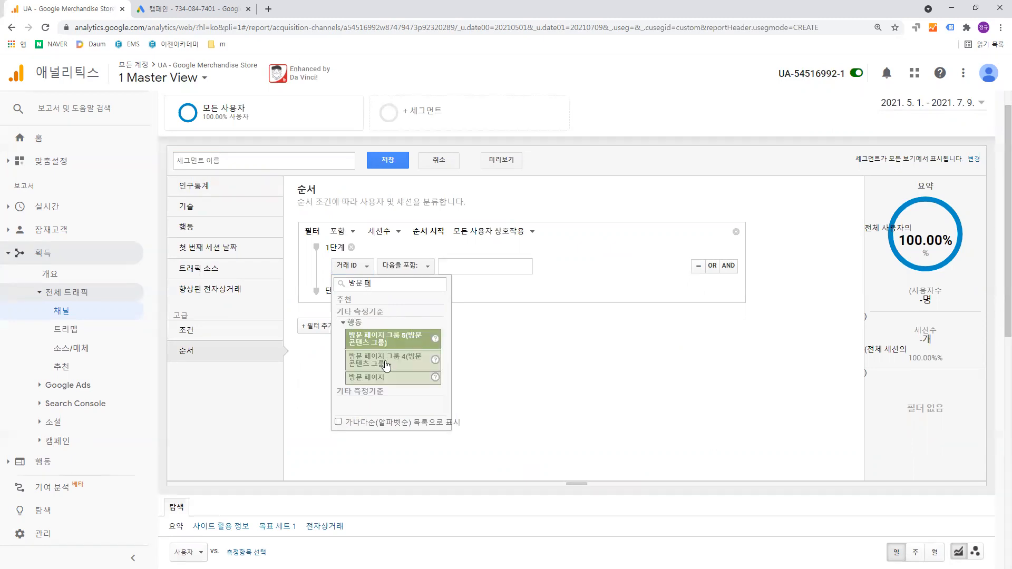
click(387, 378)
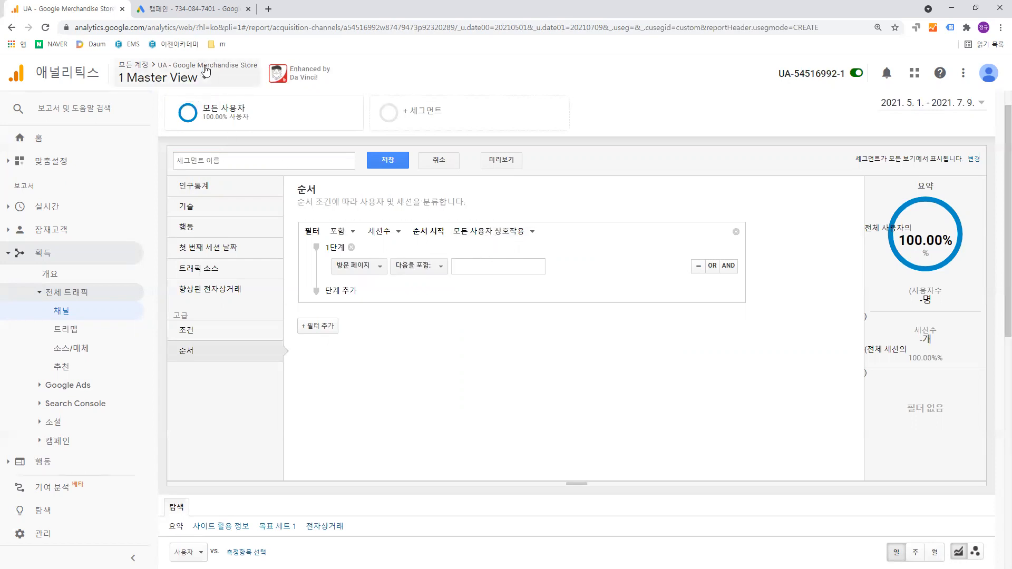
- Set step 1's landing page condition to contain /home and preview the segment
click(487, 262)
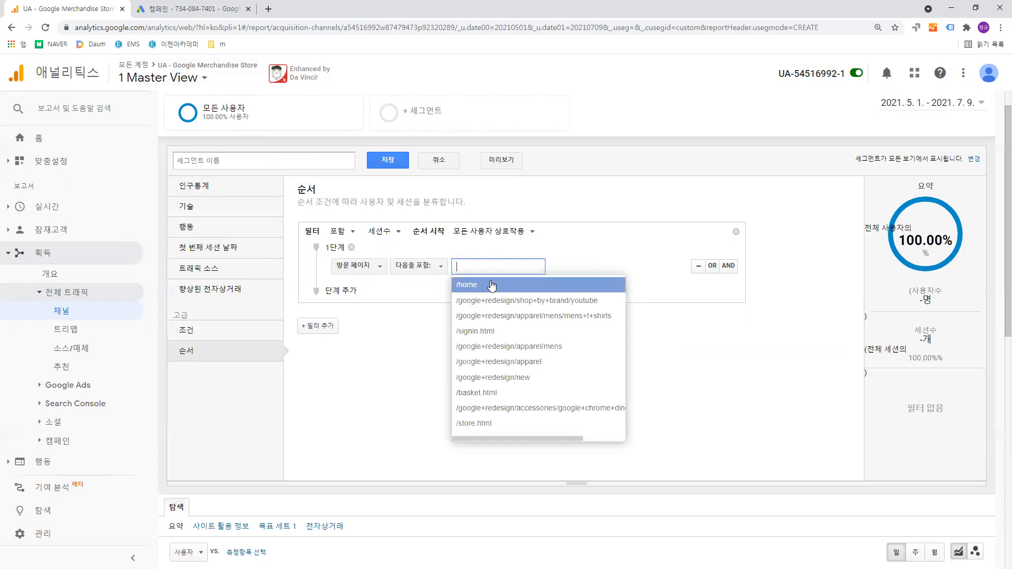
click(492, 285)
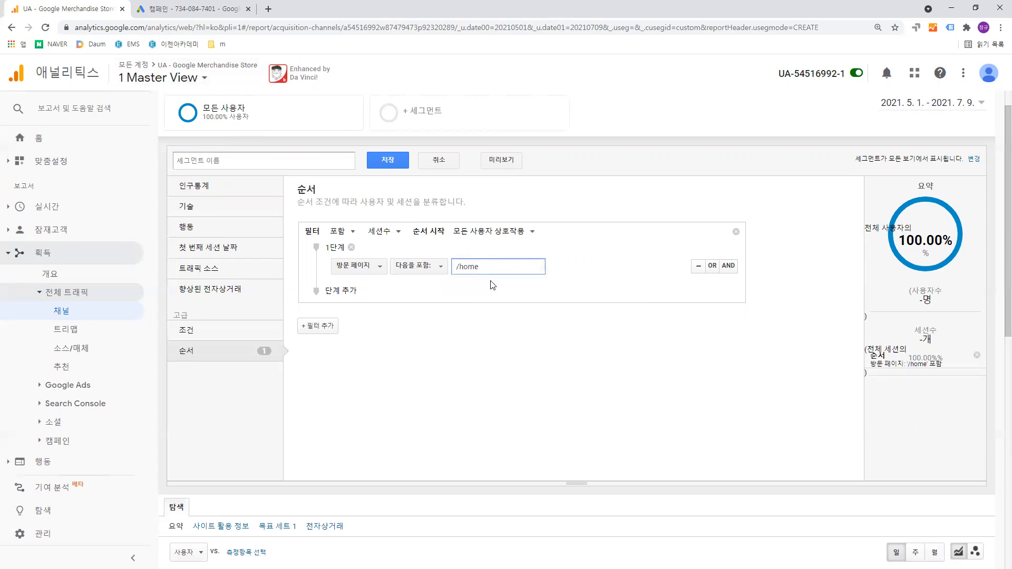
click(493, 285)
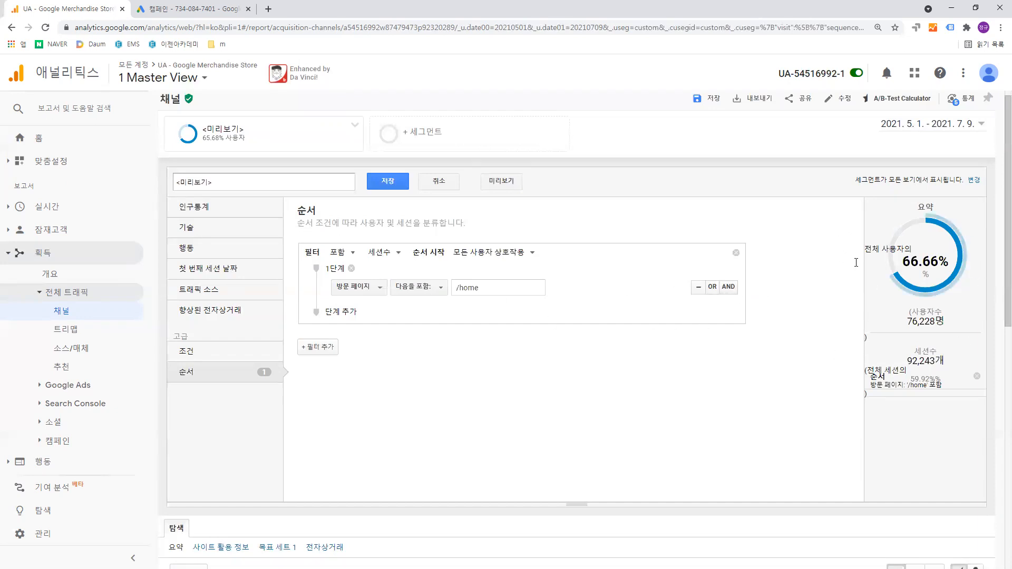
- Switch to the untitled Notepad window and clear all of its existing notes
key(alt+Tab)
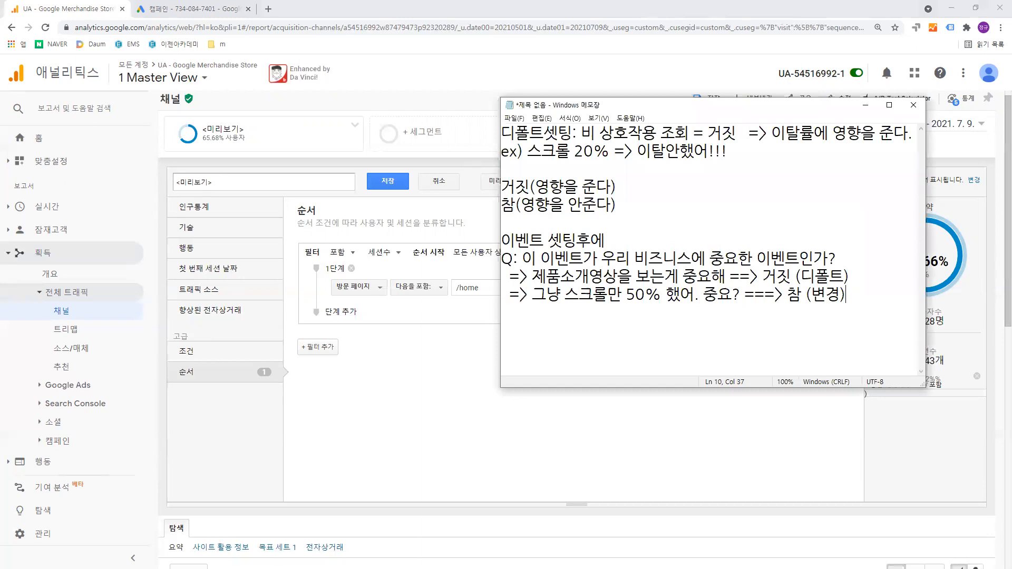
drag(849, 294, 534, 124)
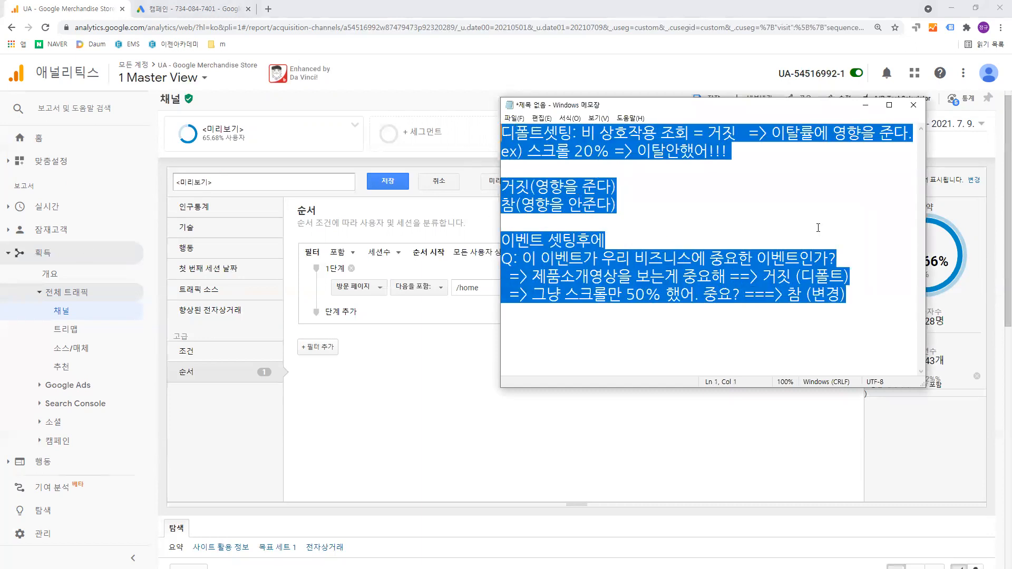
key(BackSpace)
text(세)
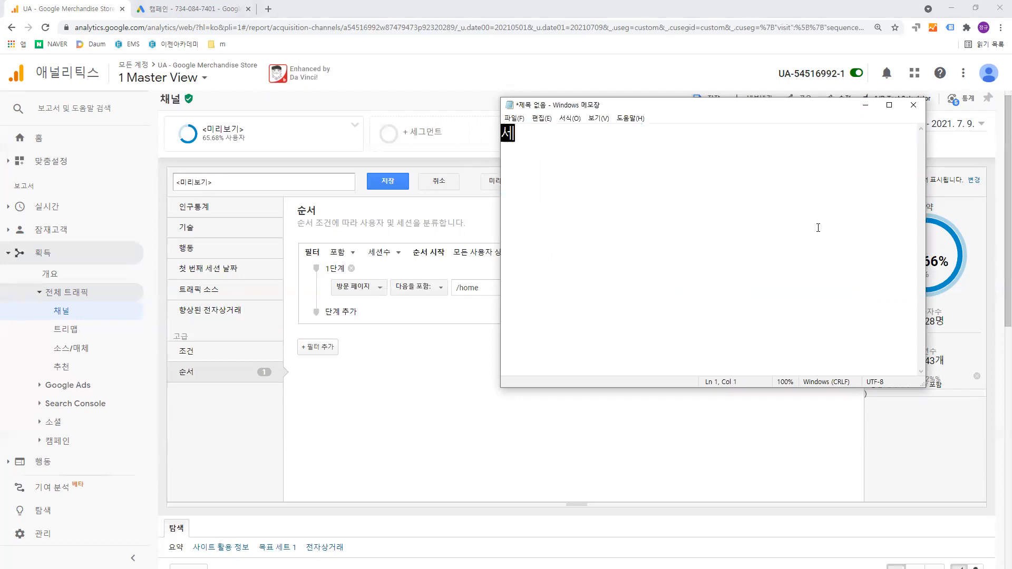
key(BackSpace)
key(BackSpace)
- Write the heading "순서 세그멘트로 퍼널구조 파악하기(숫자만)" in the empty note
text(순서 )
text(세그ㅁ)
text(멘트로 퍼넒)
text(구조 파악하기)
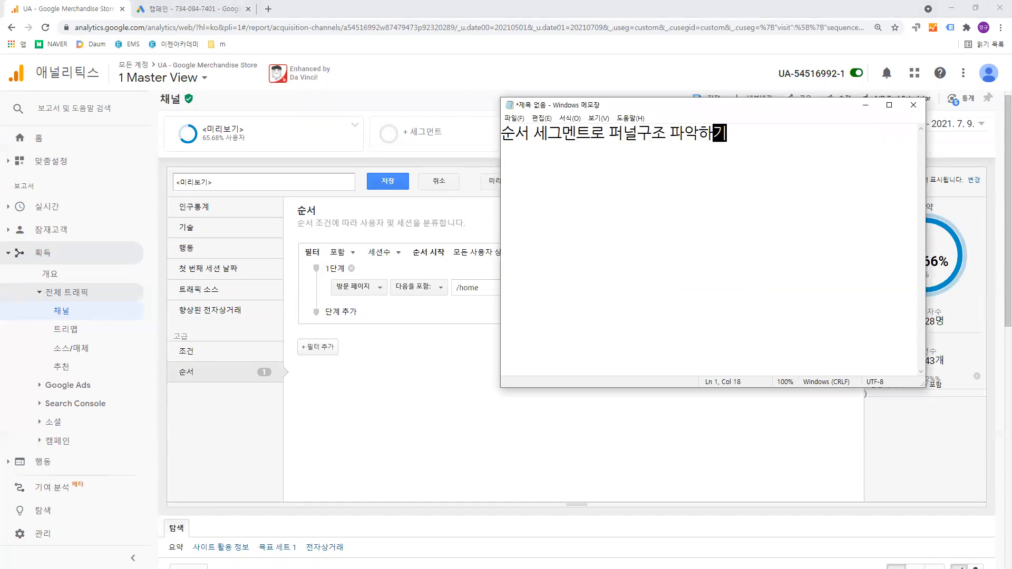
text((슷)
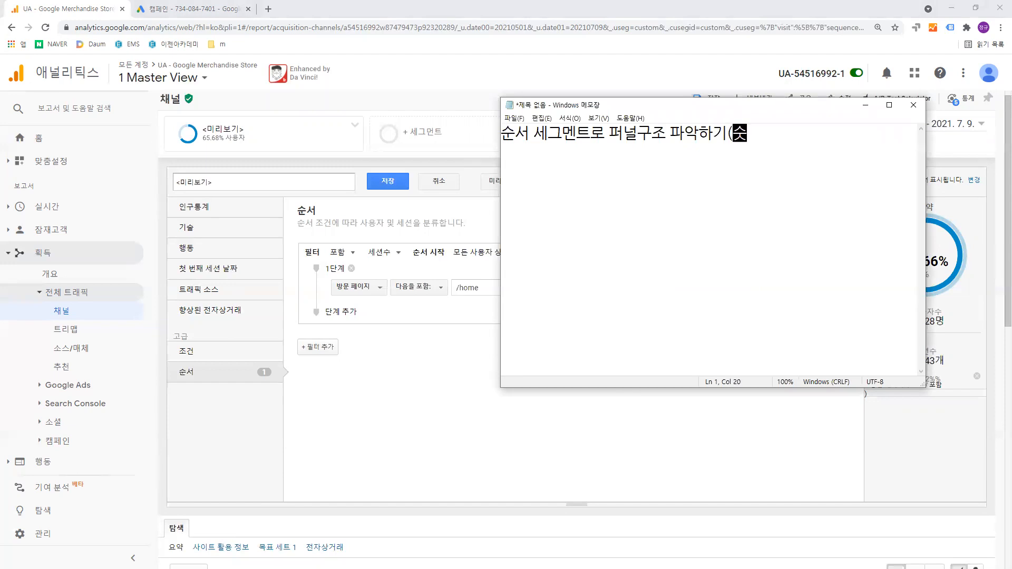
text(자만))
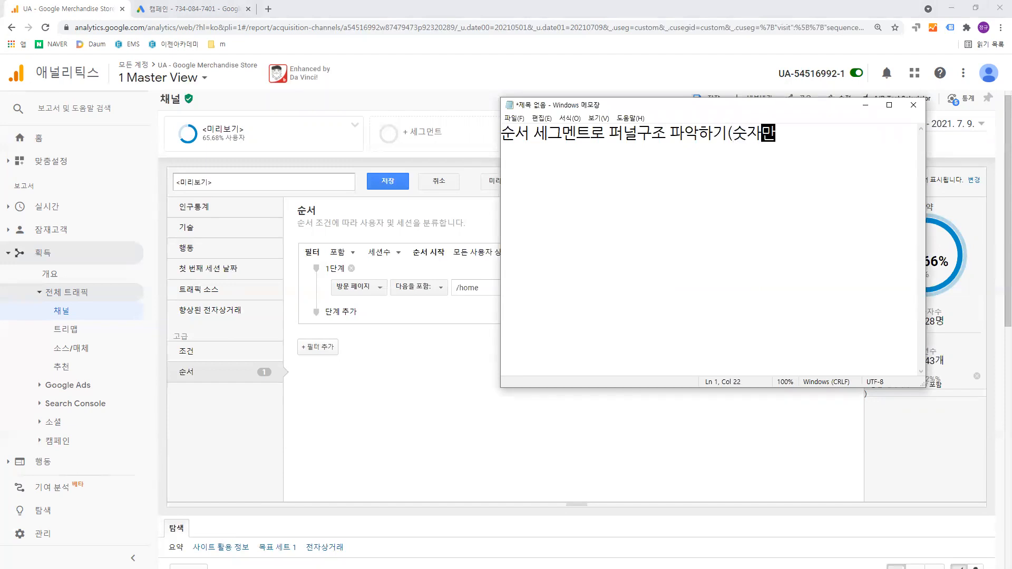
- Leave a blank line under the heading and add the line "퍼널1단계: 사이트 방문"
key(Return)
key(Return)
text(폐)
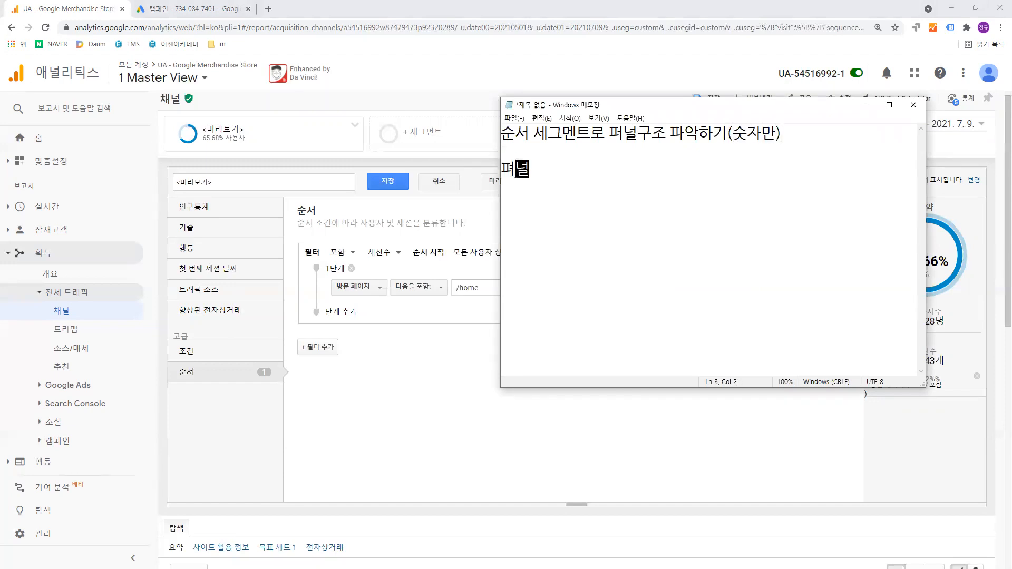
key(BackSpace)
text(퍼널1단)
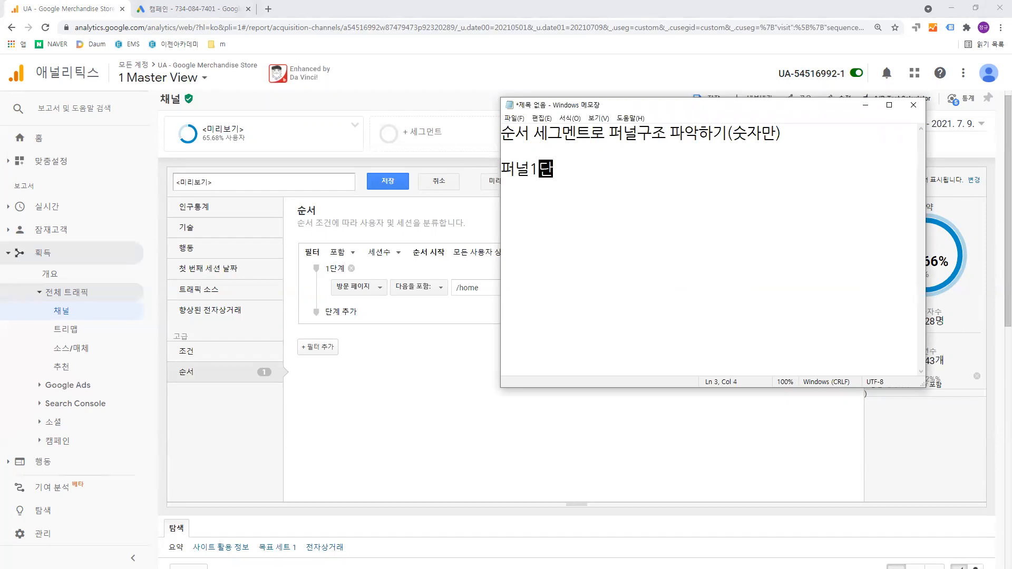
text(계: )
text(ㅅ)
key(BackSpace)
key(BackSpace)
key(BackSpace)
key(BackSpace)
text(: 사이트 방문)
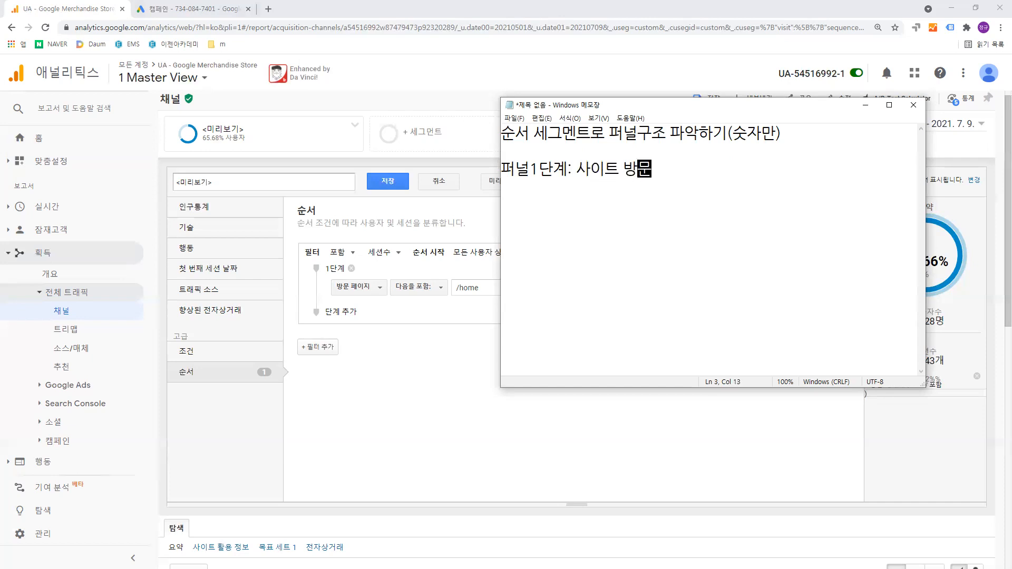
- Record 76,228 after "사이트 방문" in the note and start a new line reading "퍼널2단계:"
drag(740, 105, 586, 339)
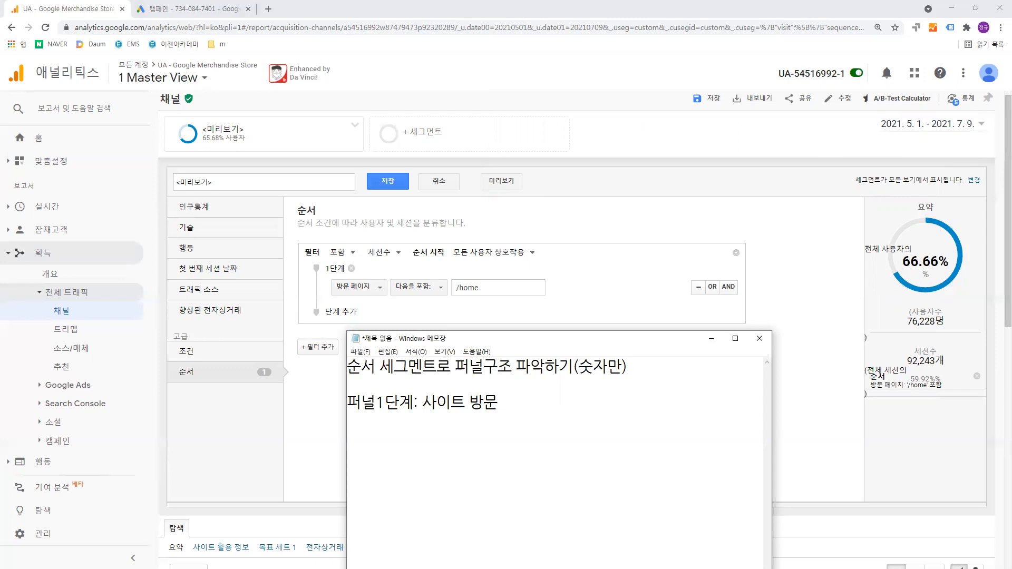
text(6,228)
key(Return)
text(퍼)
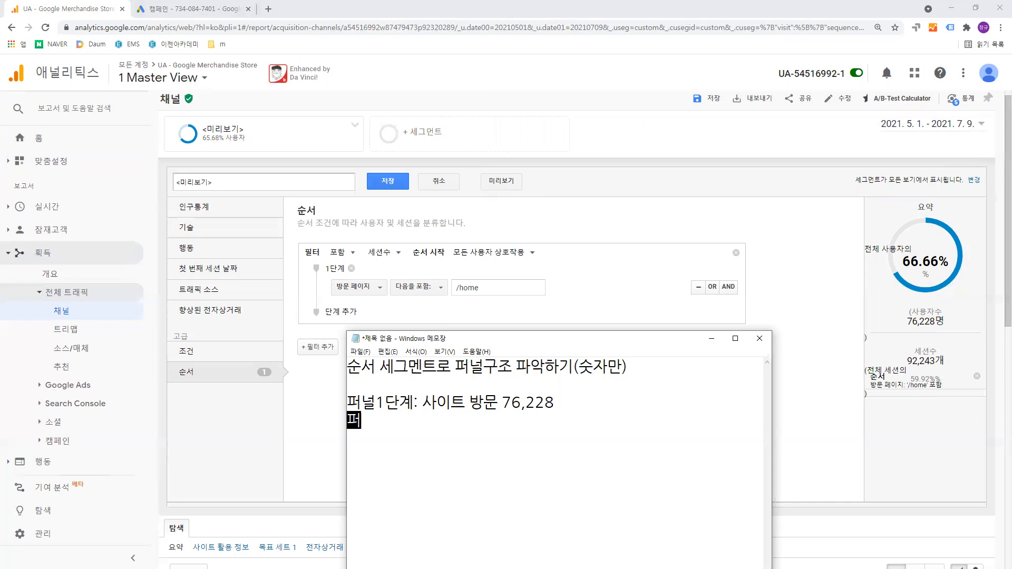
text(널2단계:)
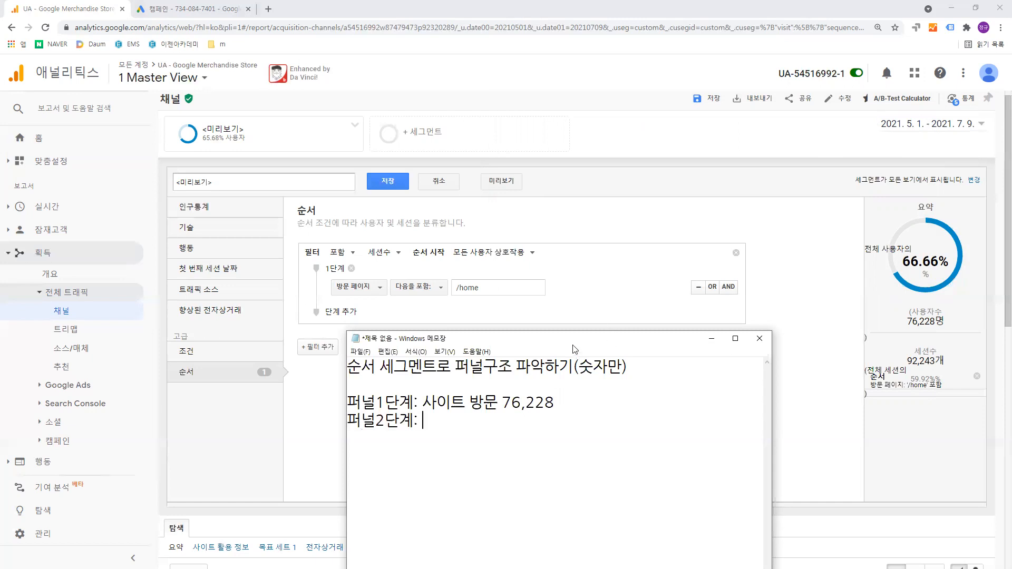
- Return to the segment editor in Google Analytics and add a second step to the sequence filter
drag(565, 345, 318, 418)
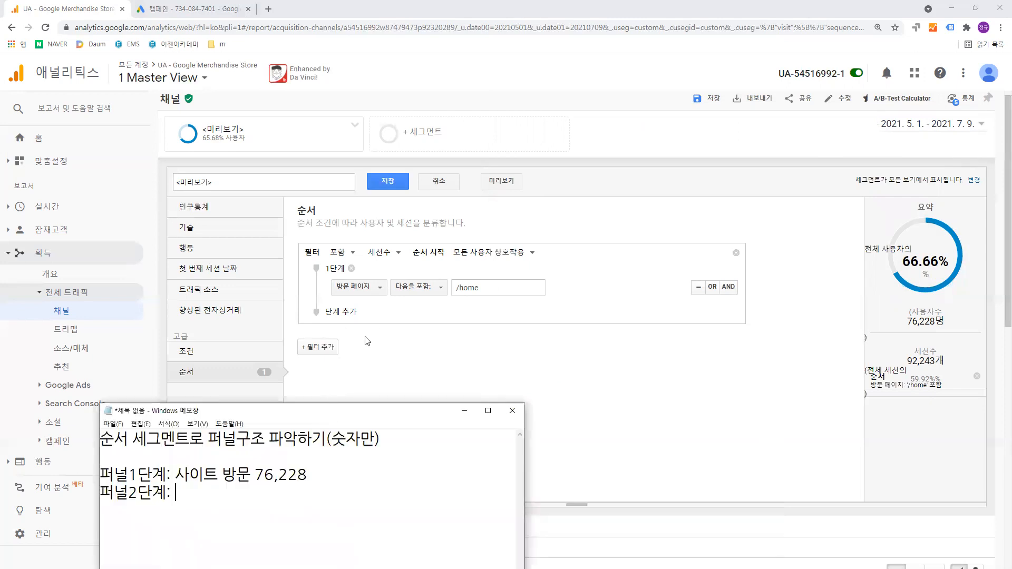
click(340, 314)
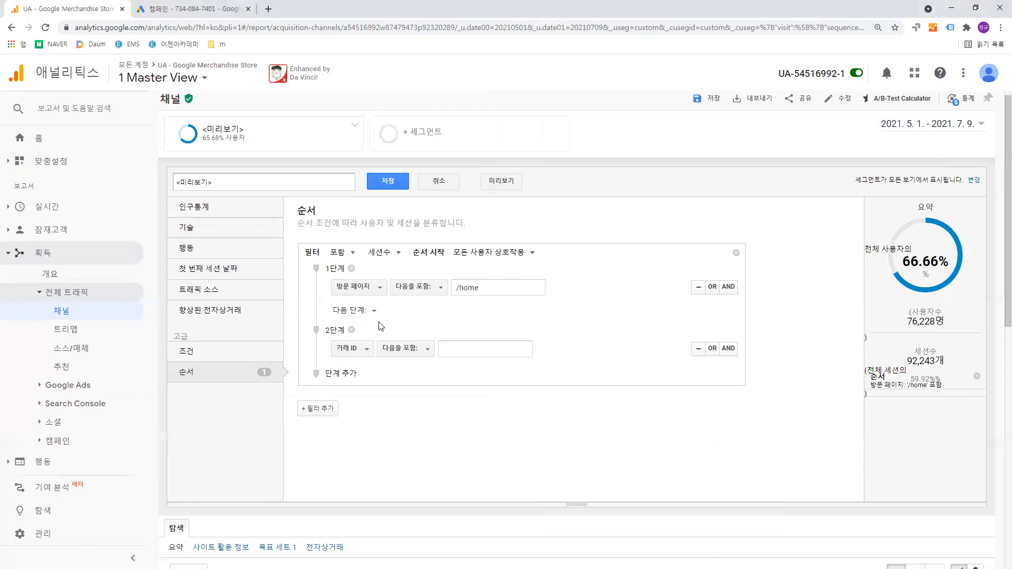
scroll(380, 326, down, 1)
- Try the product dimension (상품) as the condition of the sequence's second step
click(367, 295)
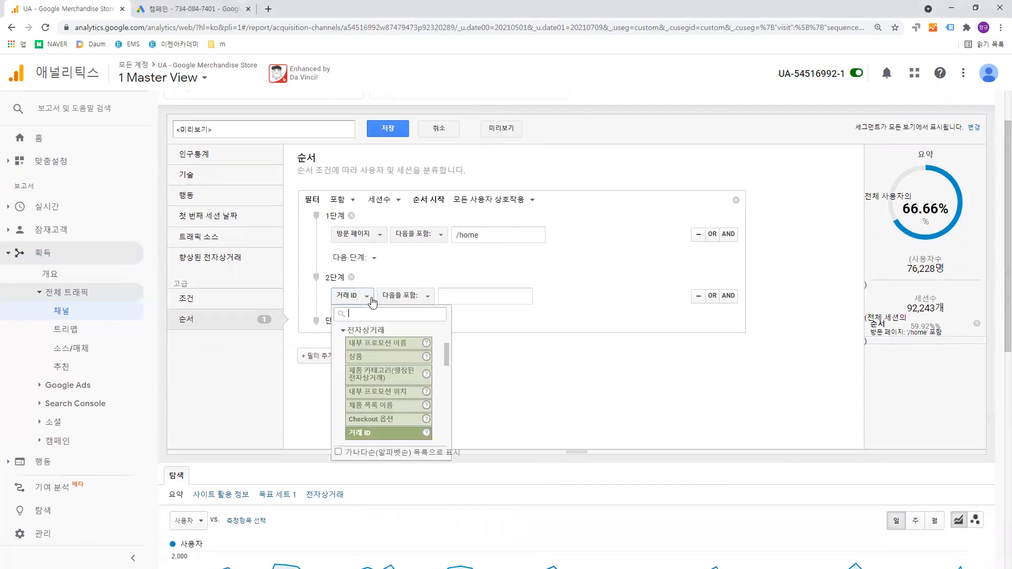
text(전재)
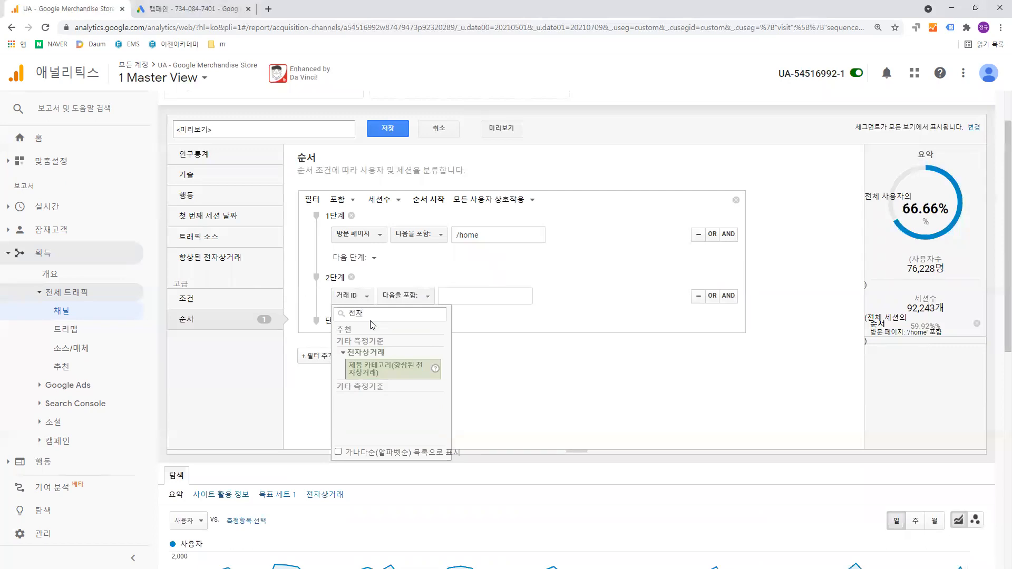
key(BackSpace)
key(BackSpace)
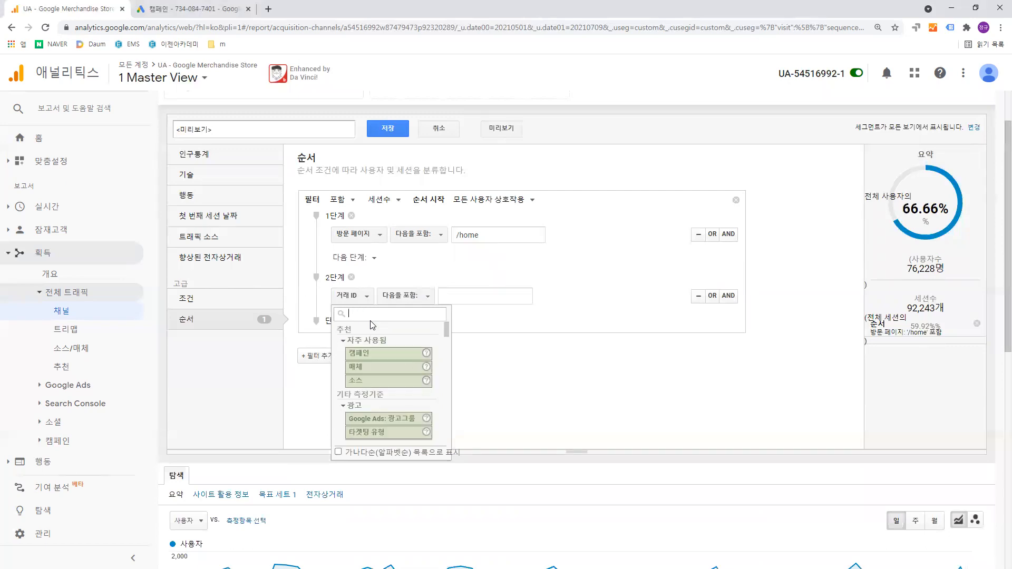
text(상품)
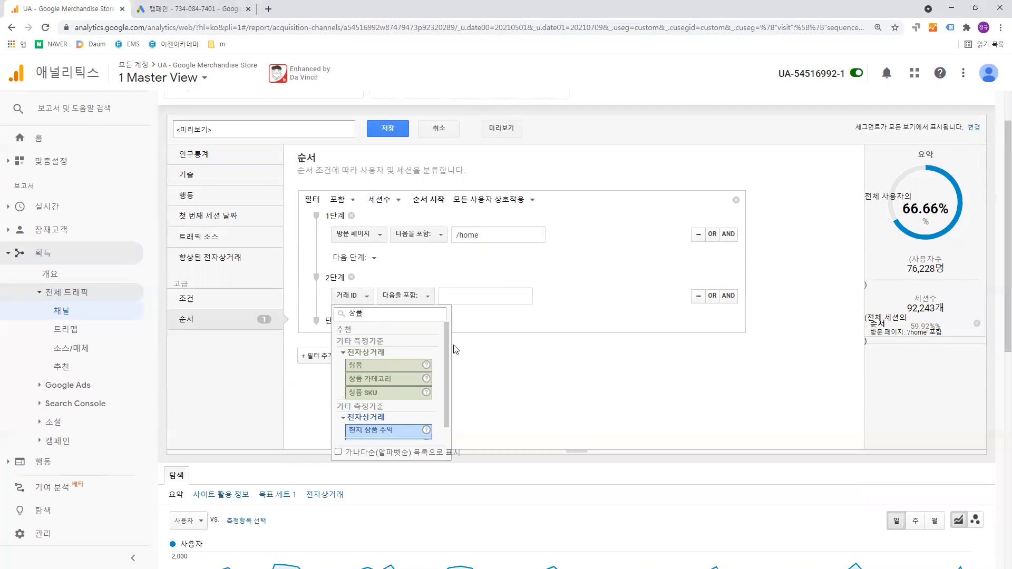
scroll(423, 362, down, 1)
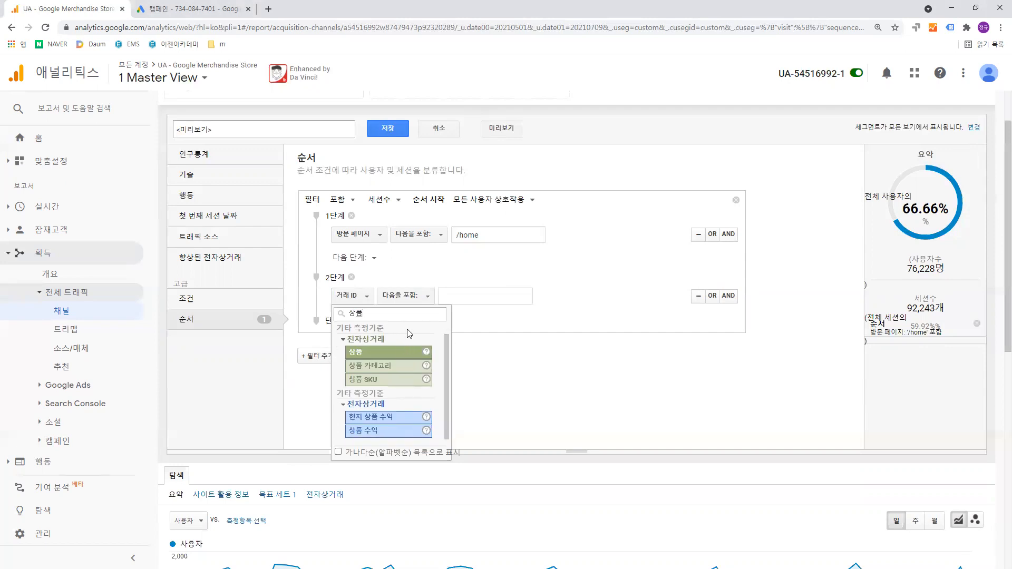
click(396, 356)
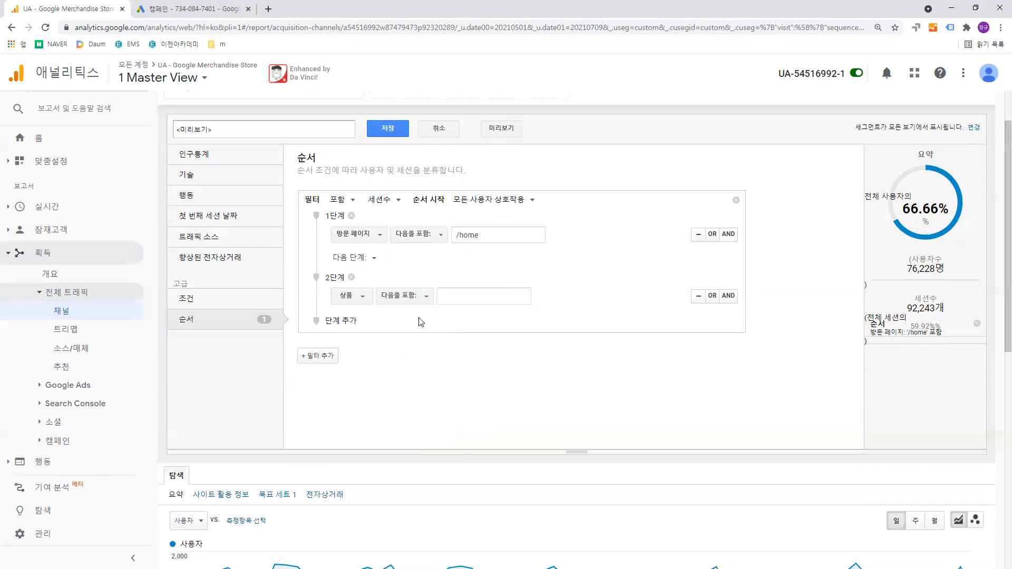
click(421, 299)
- Search the condition list for "페이지" and set step 2 of the sequence to the metric 페이지뷰 수
click(369, 295)
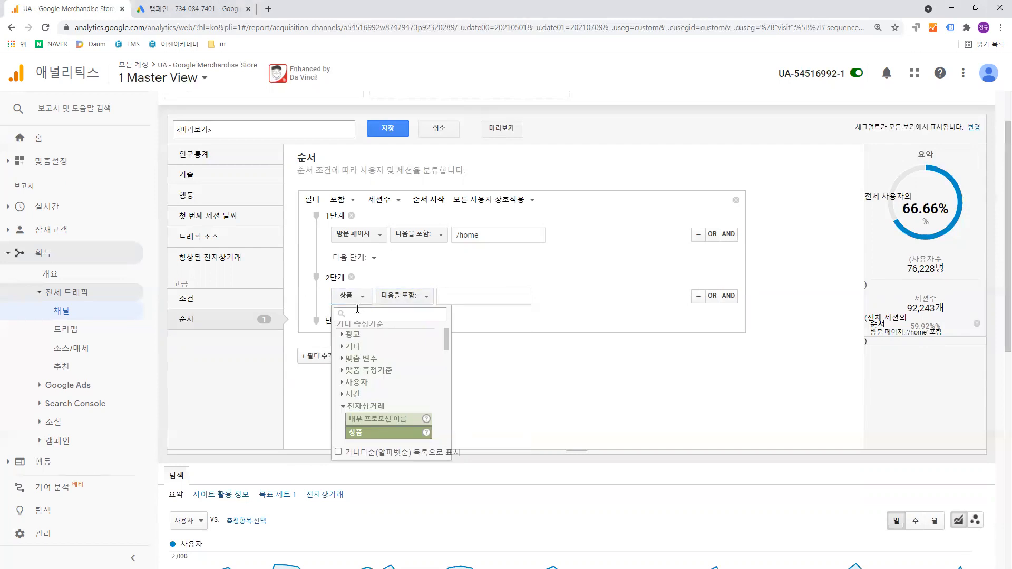
text(페이지)
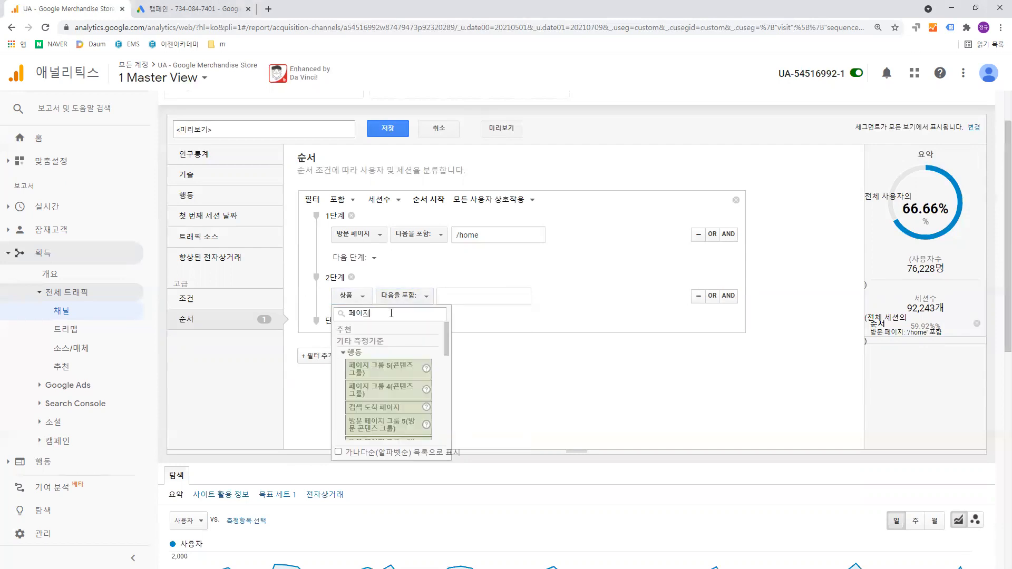
scroll(407, 357, down, 3)
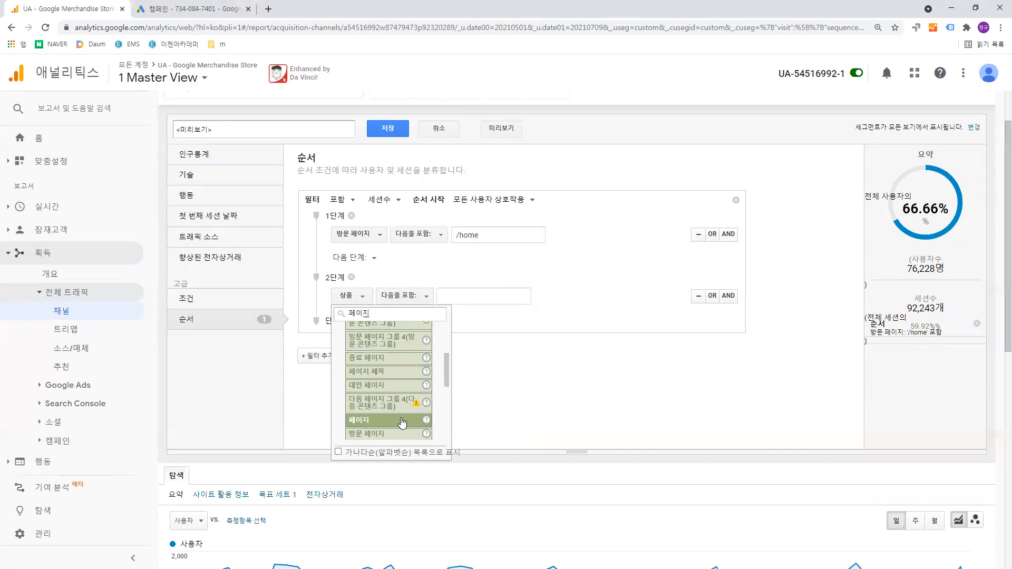
scroll(402, 422, down, 1)
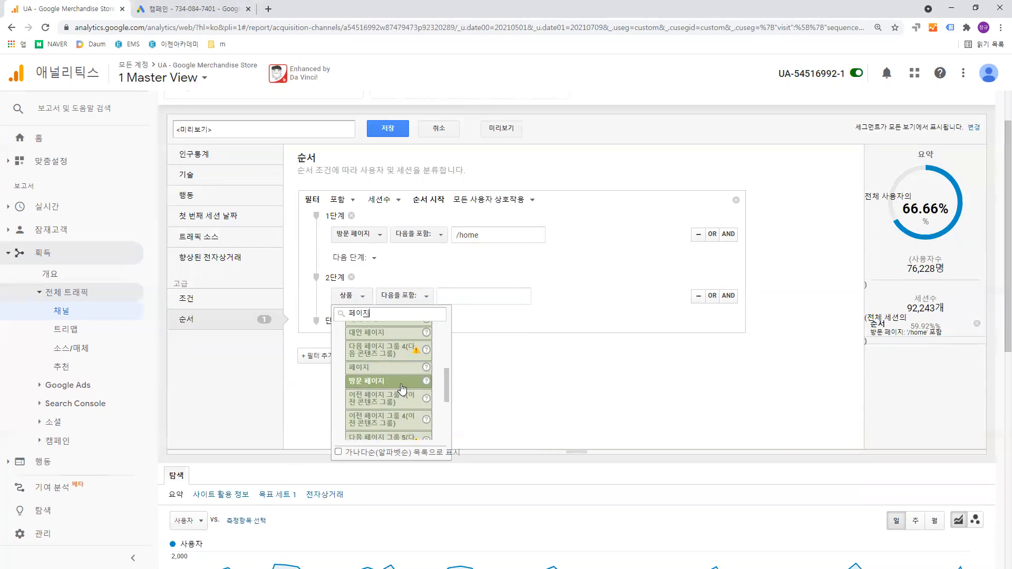
scroll(403, 389, down, 2)
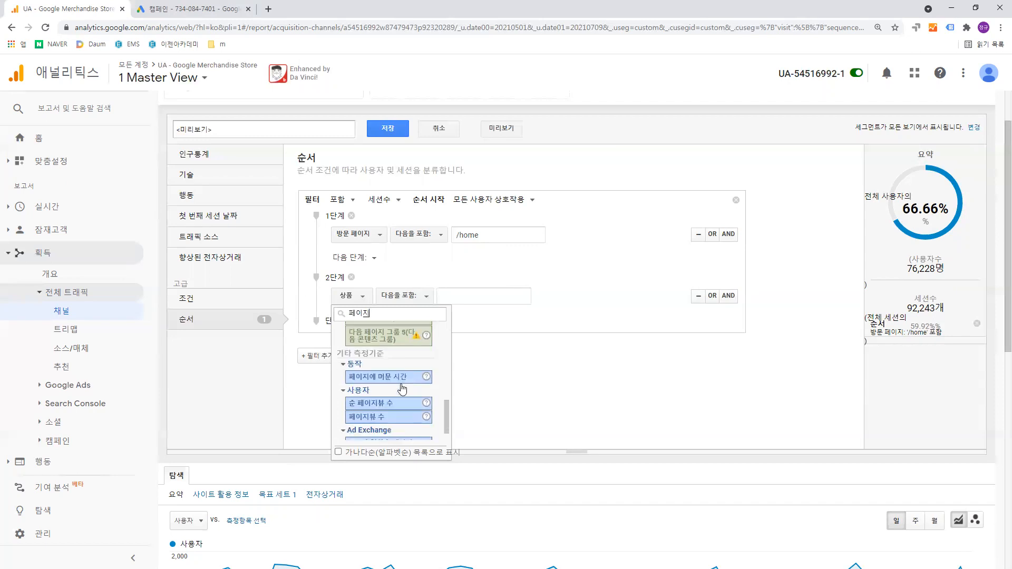
scroll(402, 389, down, 1)
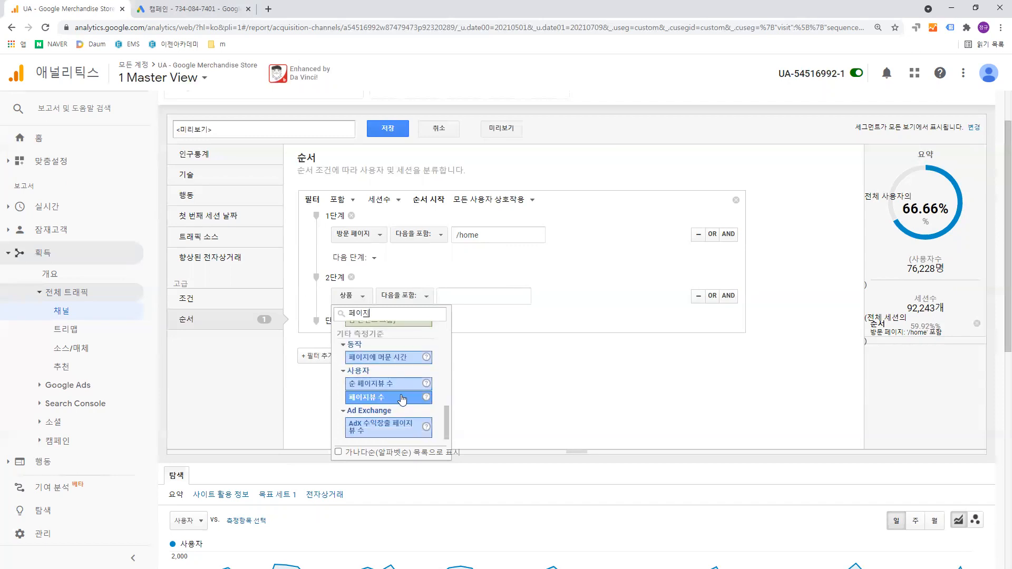
click(402, 399)
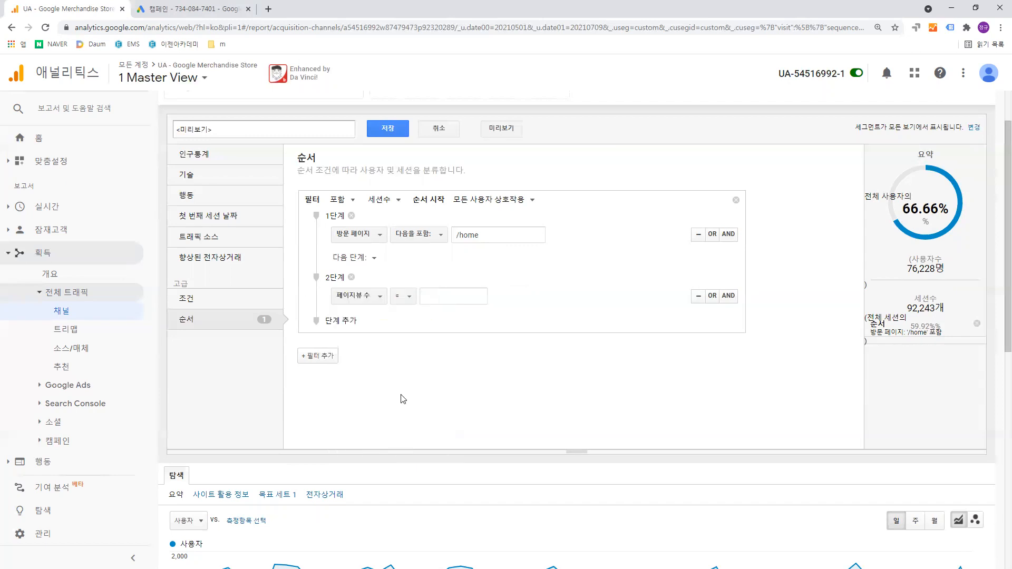
- Require step 2's 페이지뷰 수 to be ≥ 1 and preview the segment, returning to its summary
click(408, 297)
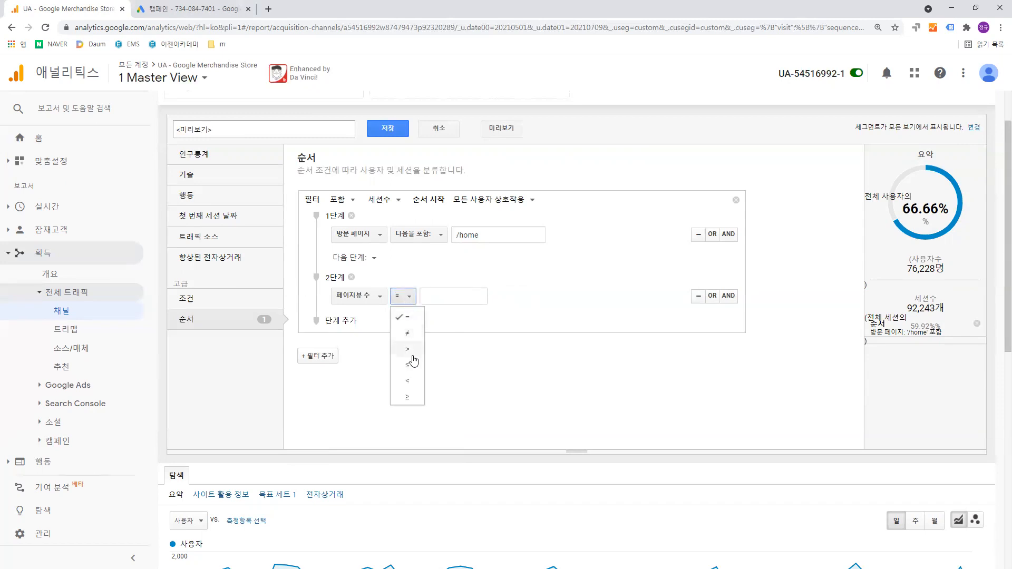
click(408, 396)
click(441, 298)
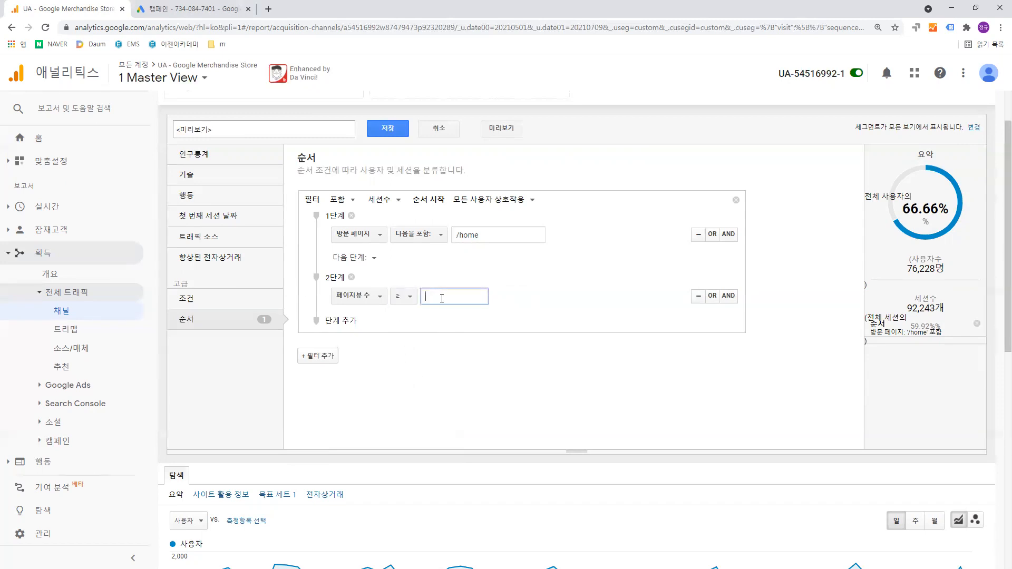
text(1)
click(598, 313)
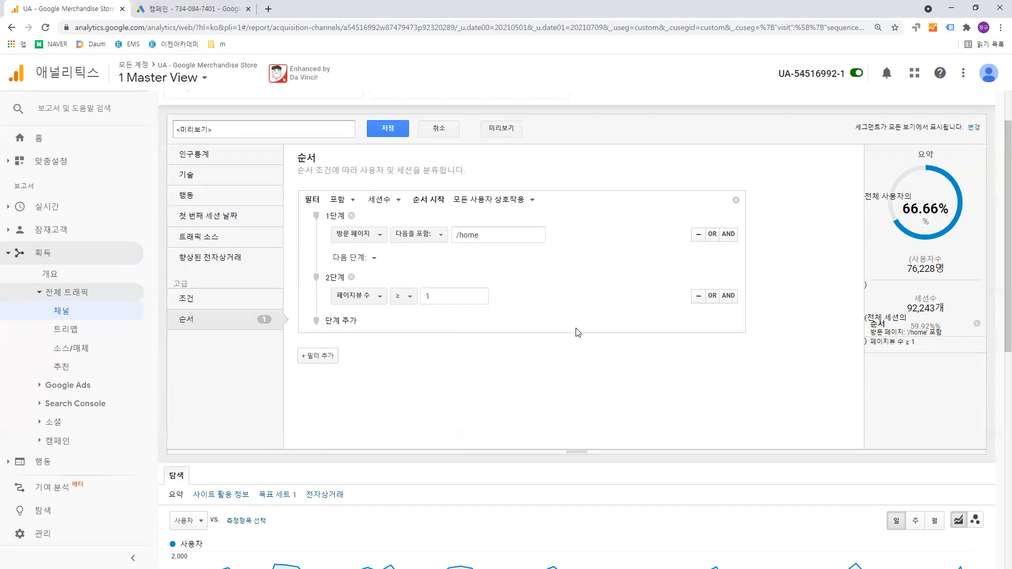
click(507, 127)
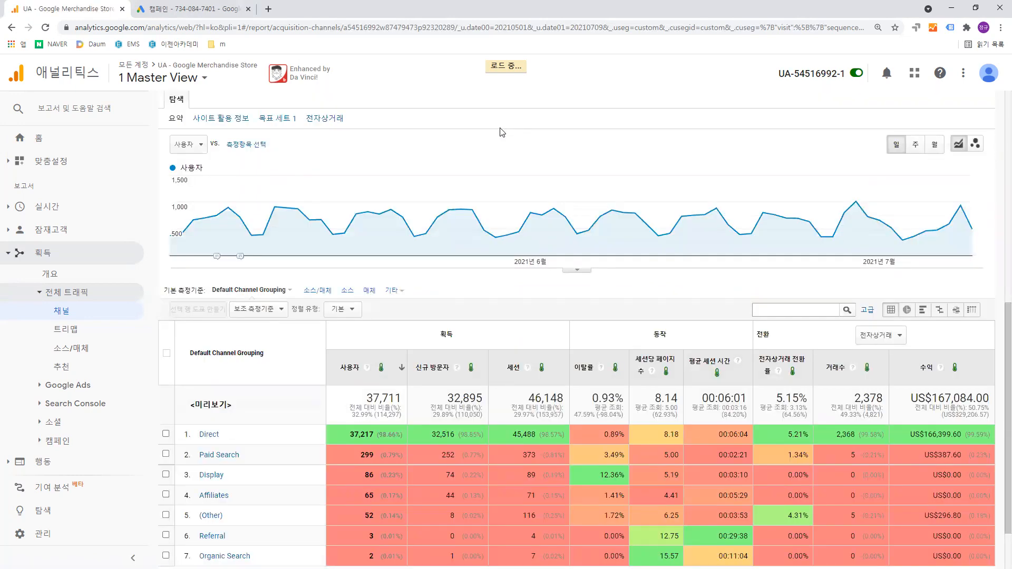
scroll(496, 148, up, 5)
scroll(497, 148, up, 3)
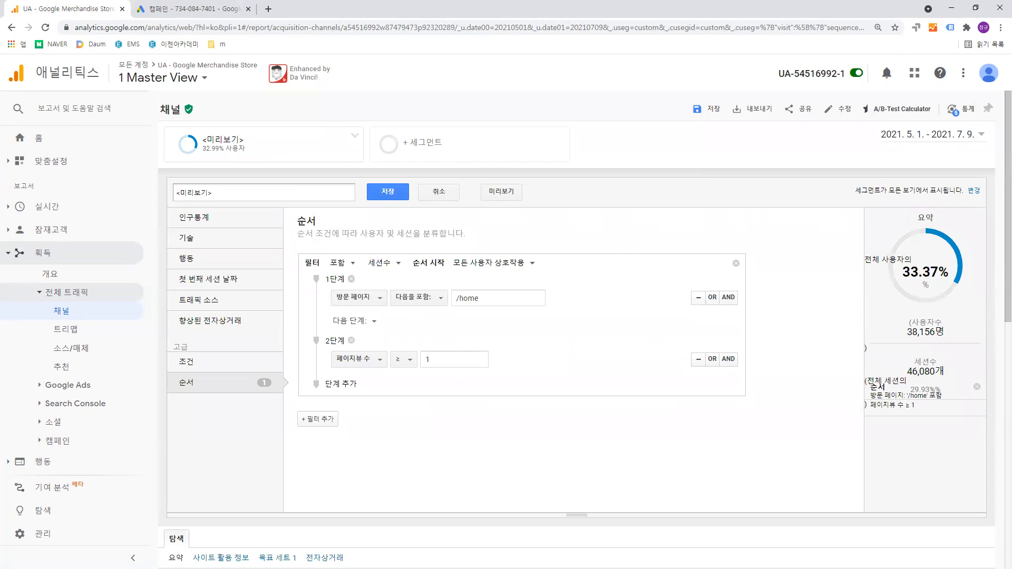
- Switch to the Notepad note, move its window clear of the summary's user count, and complete the 퍼널2단계 line with "상품페이지 조회 38,156"
key(alt+Tab)
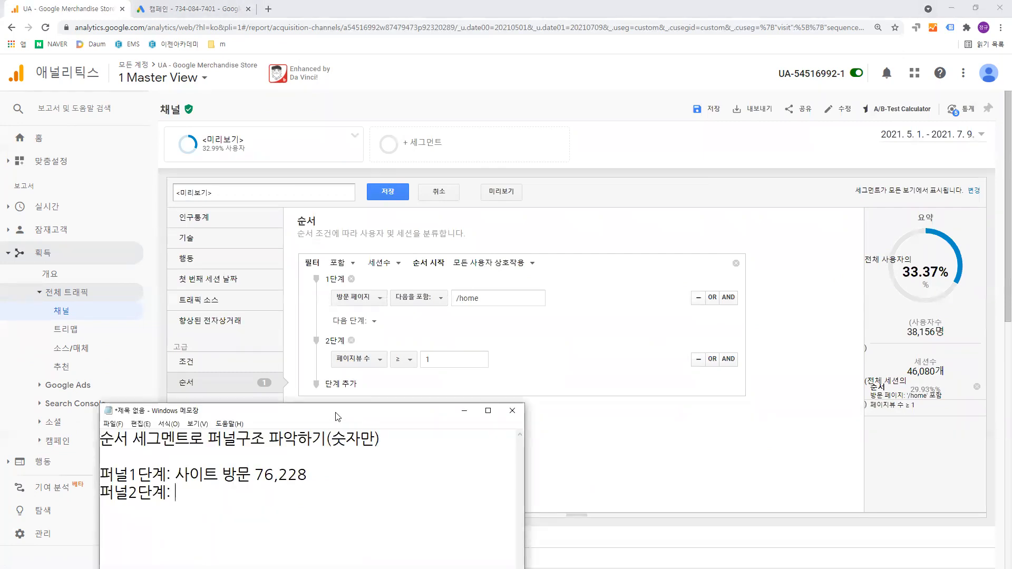
drag(366, 408, 419, 393)
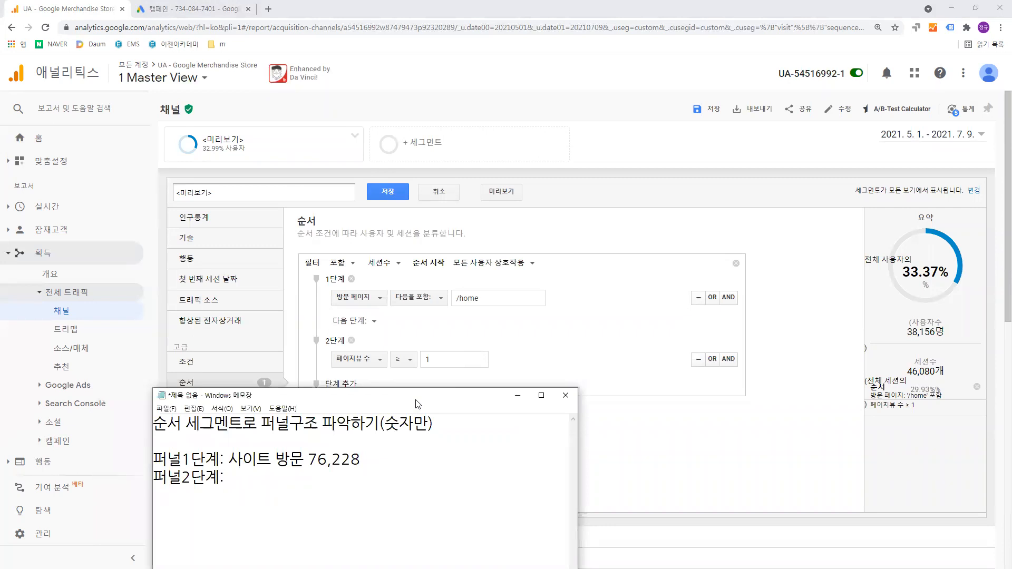
drag(417, 404, 664, 292)
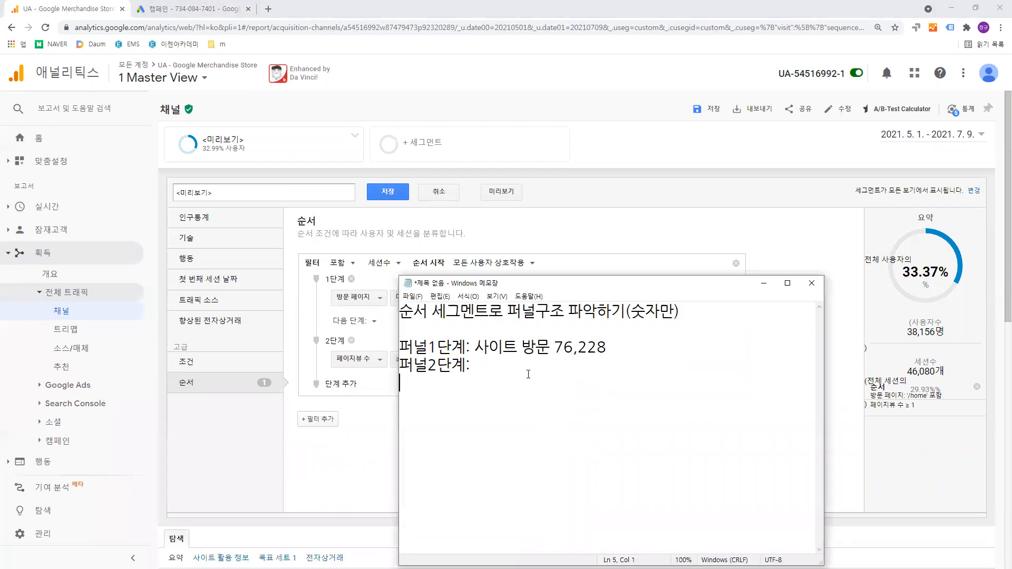
text(38)
text(156)
key(BackSpace)
text(tkd)
key(BackSpace)
key(BackSpace)
key(BackSpace)
text(상품페이지 )
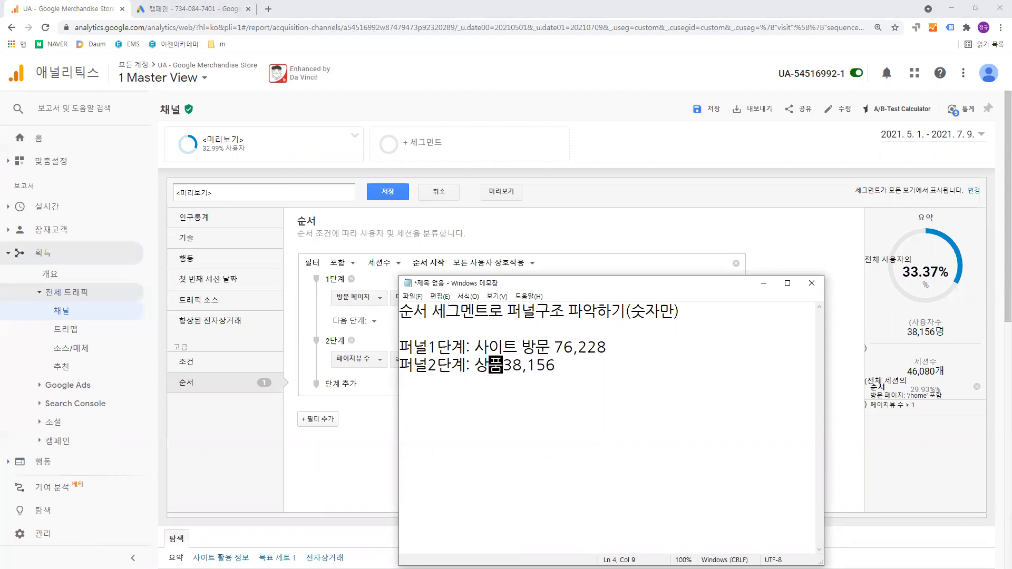
text(조회)
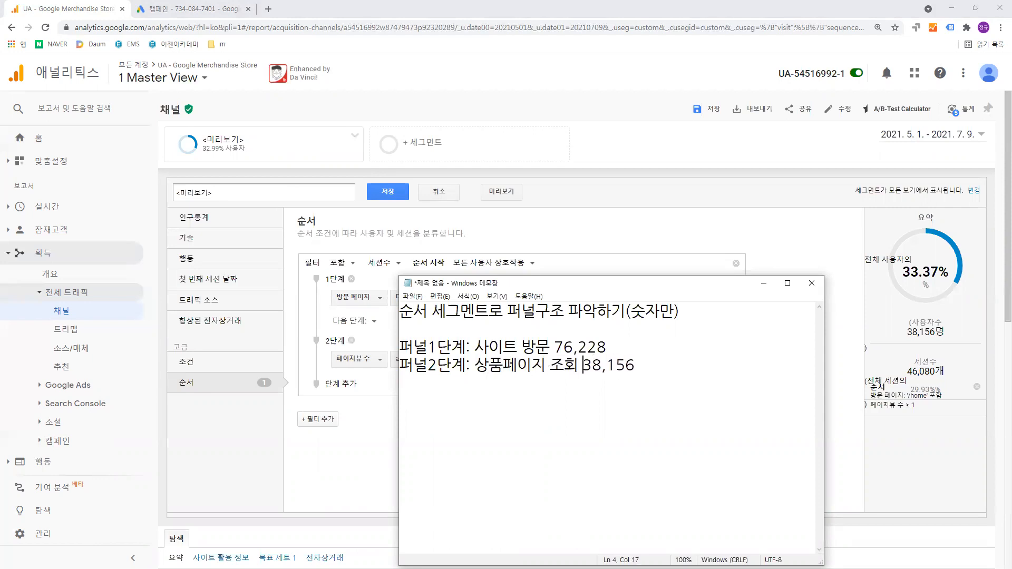
- Pad the 퍼널1단계 and 퍼널2단계 lines with spaces so their user counts line up
click(636, 366)
click(557, 347)
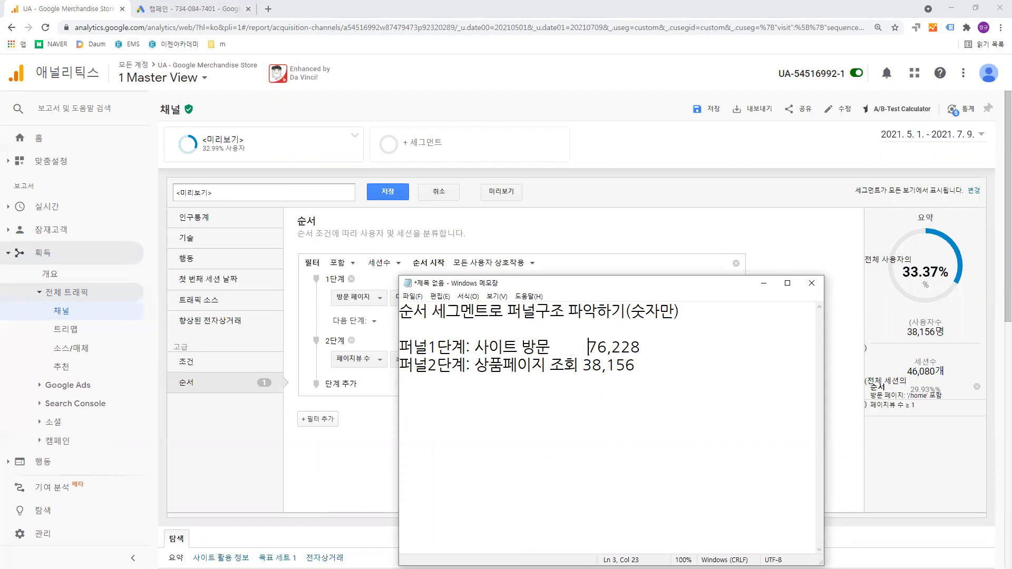
click(650, 366)
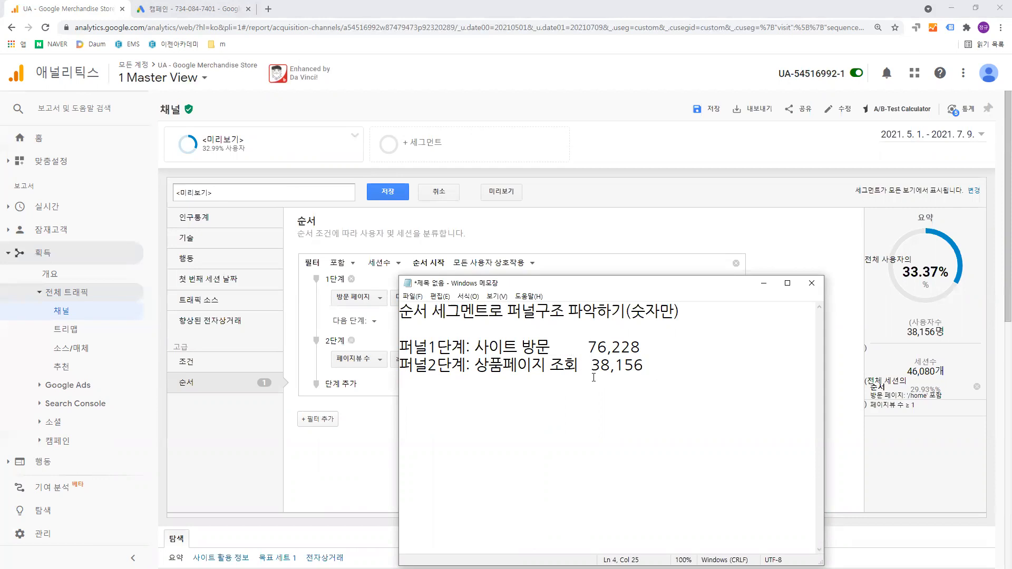
- Start a new line in the note reading "퍼널3단계: 장바구니 추가"
key(Return)
text(퍼널 )
text(3단계)
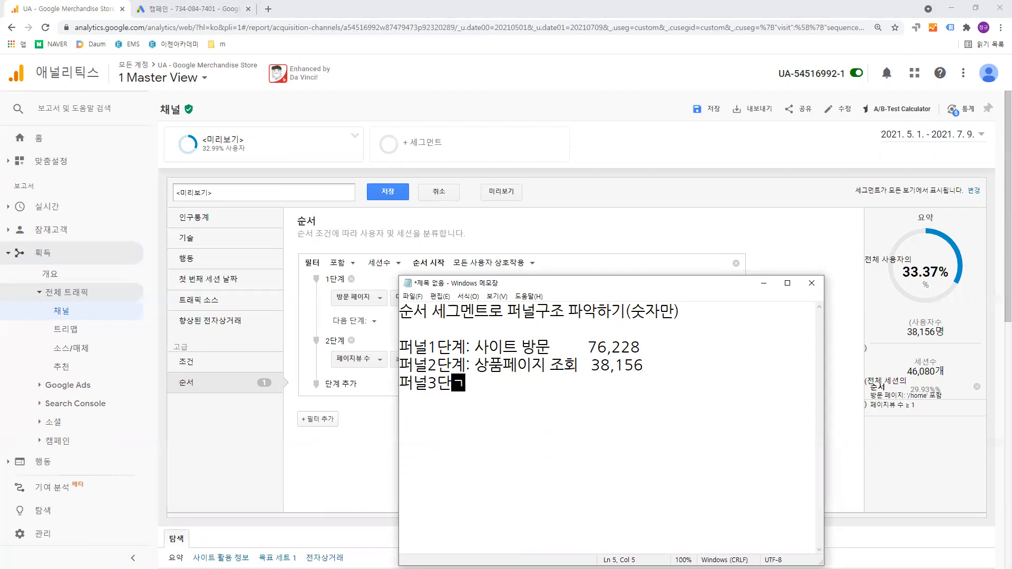
text(: 장)
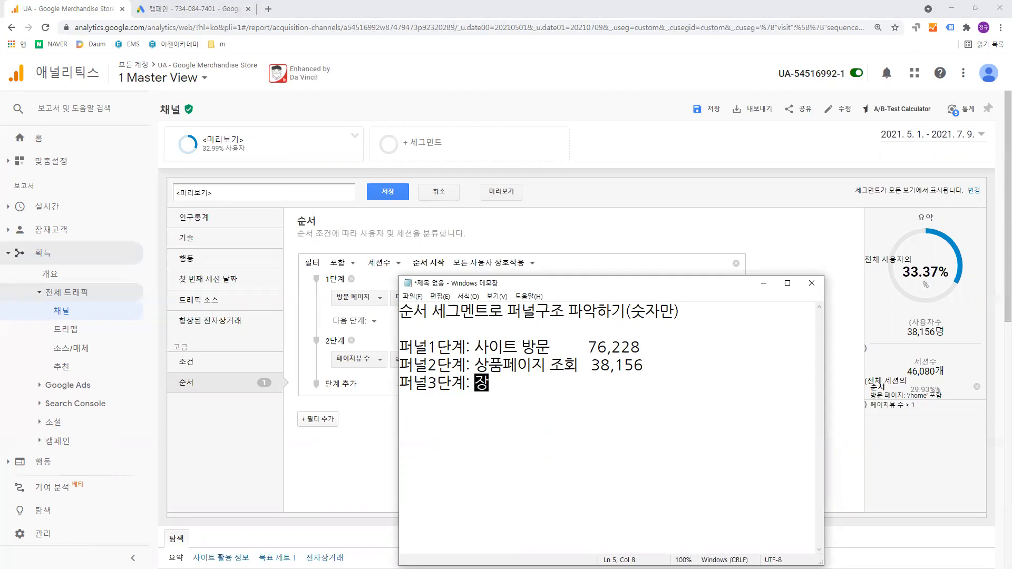
text(바구니 추가)
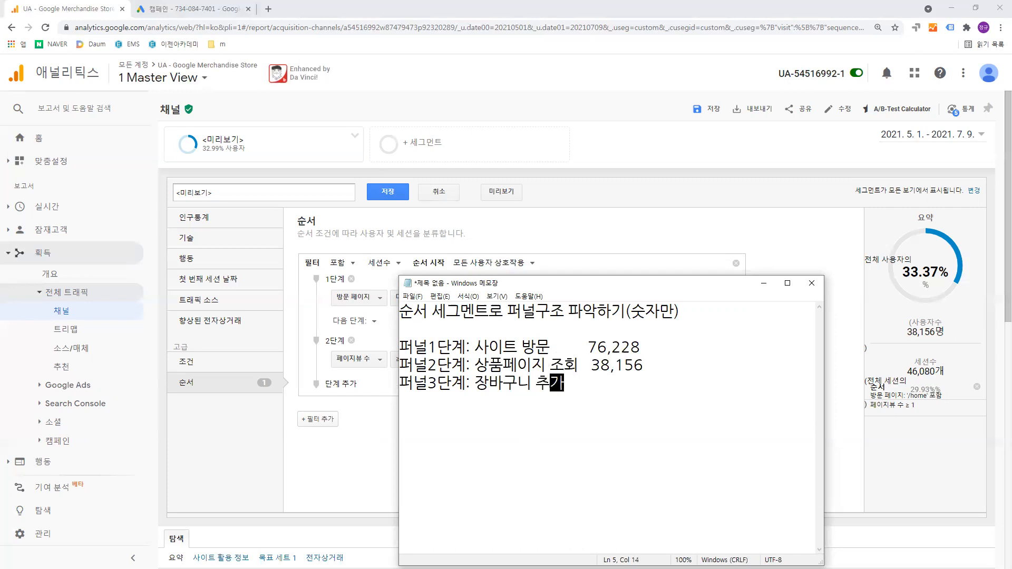
- Return to the segment editor in Google Analytics and add a third step to the sequence filter
click(542, 284)
click(374, 381)
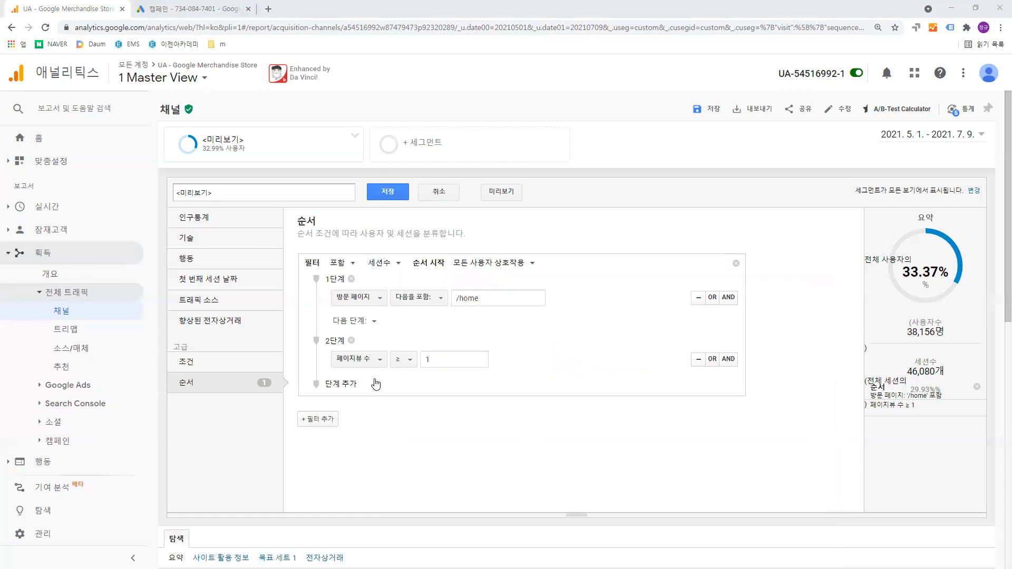
click(350, 385)
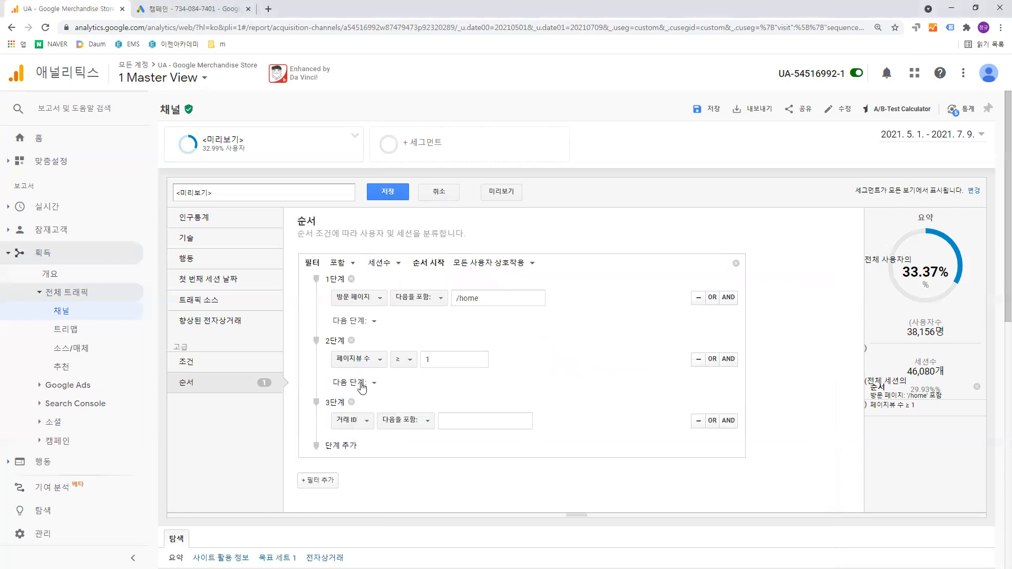
- Search the condition list for "장바구니" and try the metric 제품을 장바구니에 추가한 횟수 for step 3
click(371, 422)
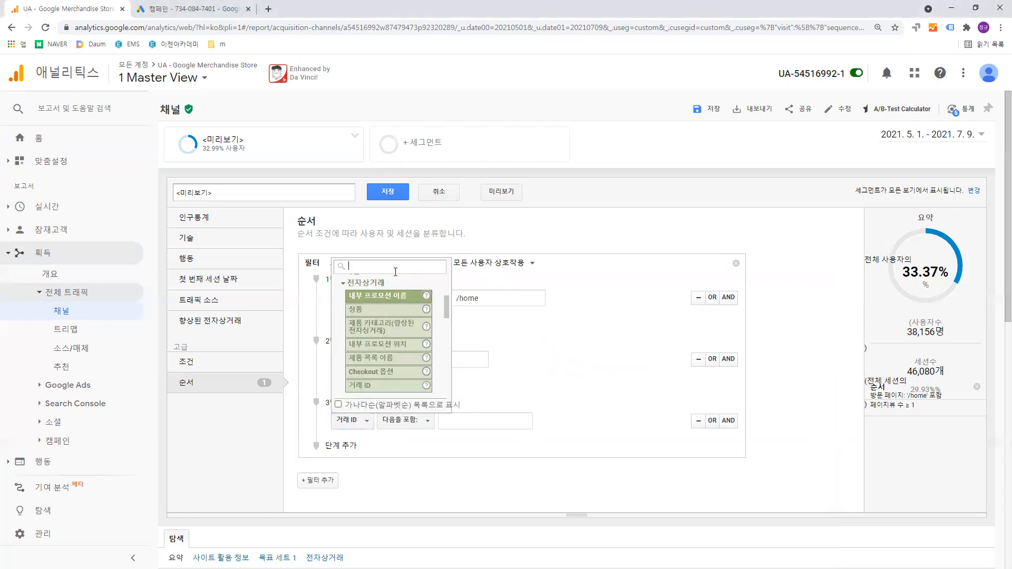
text(장비)
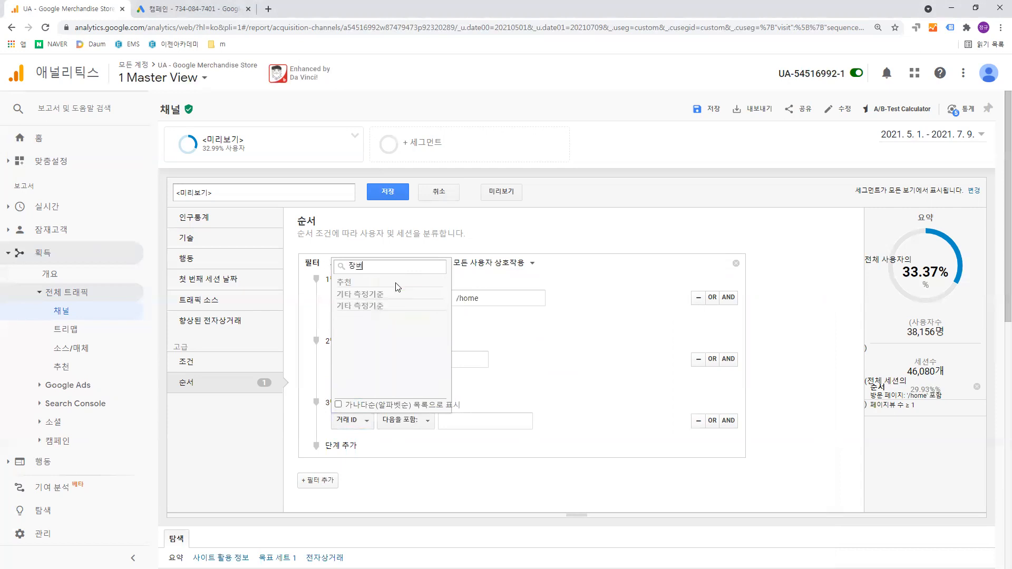
text(구니)
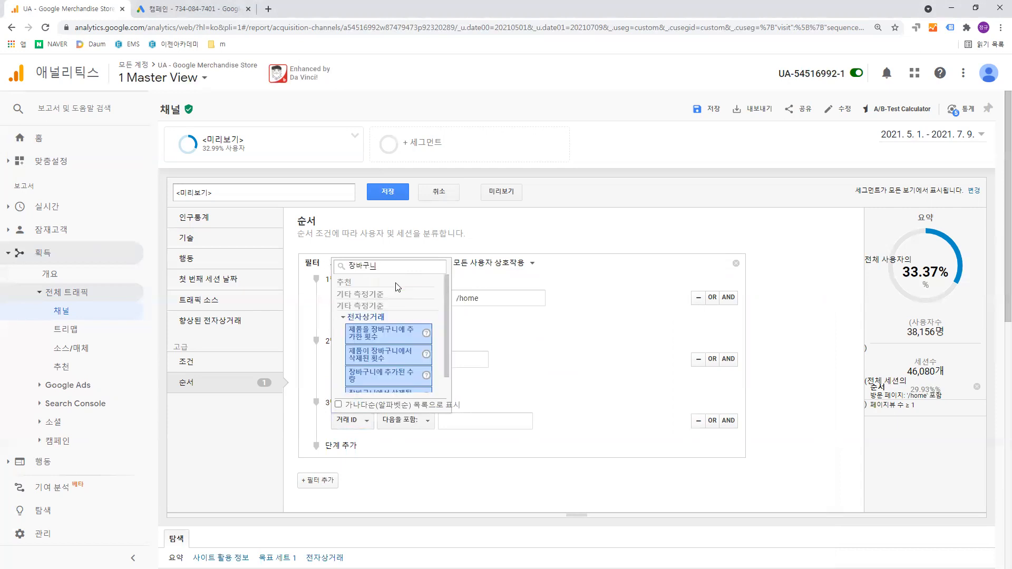
scroll(396, 334, down, 1)
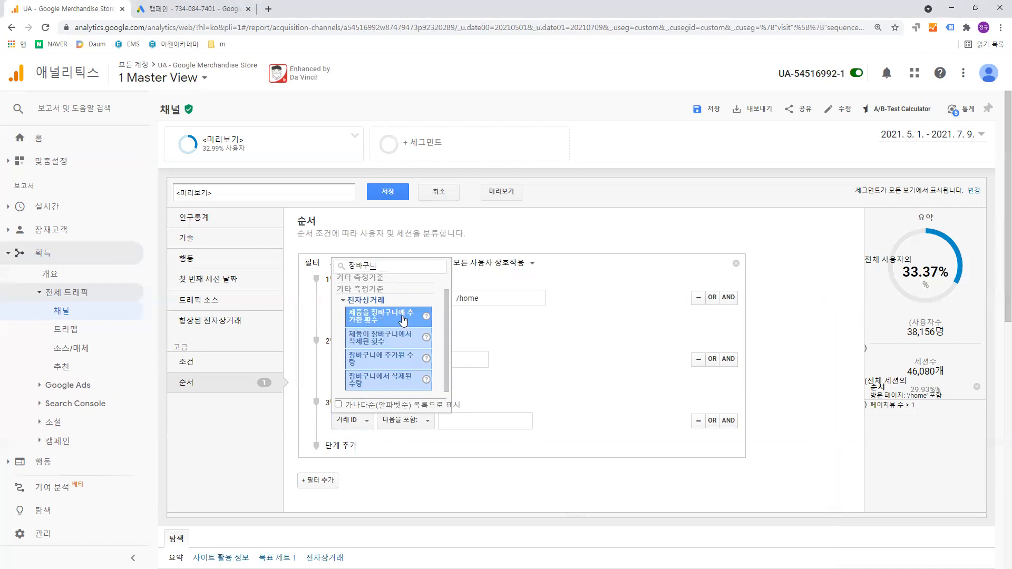
click(403, 320)
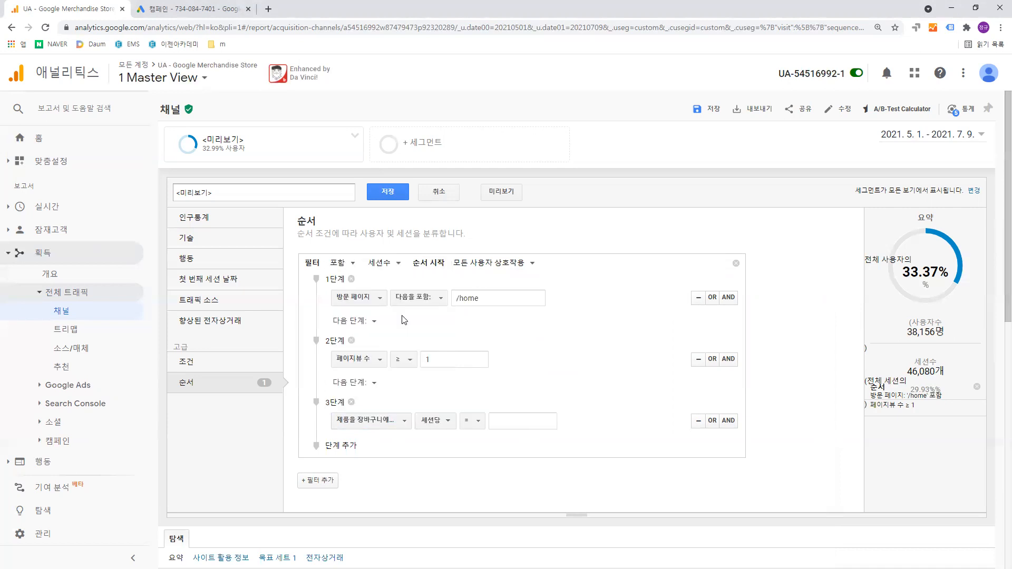
- Try requiring more than 0 cart additions per session (세션당) in step 3 and preview the segment
click(454, 431)
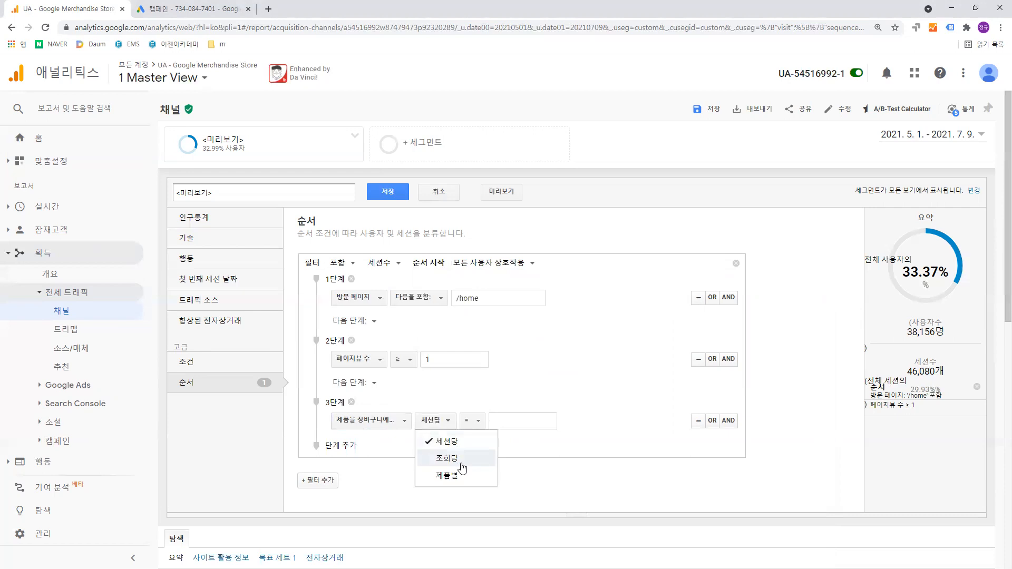
click(528, 419)
click(472, 428)
click(472, 428)
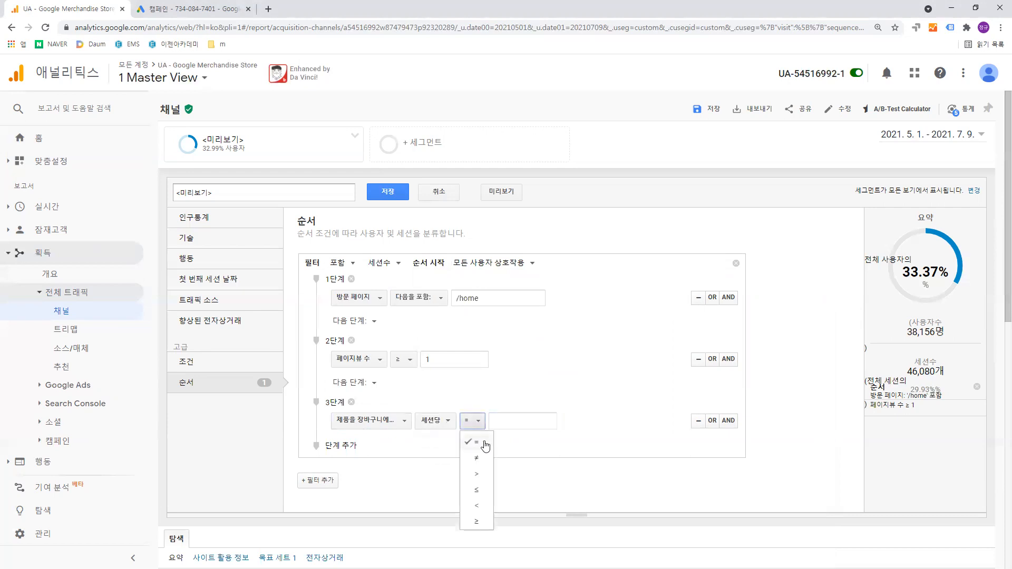
click(486, 475)
click(512, 420)
text(0)
click(625, 457)
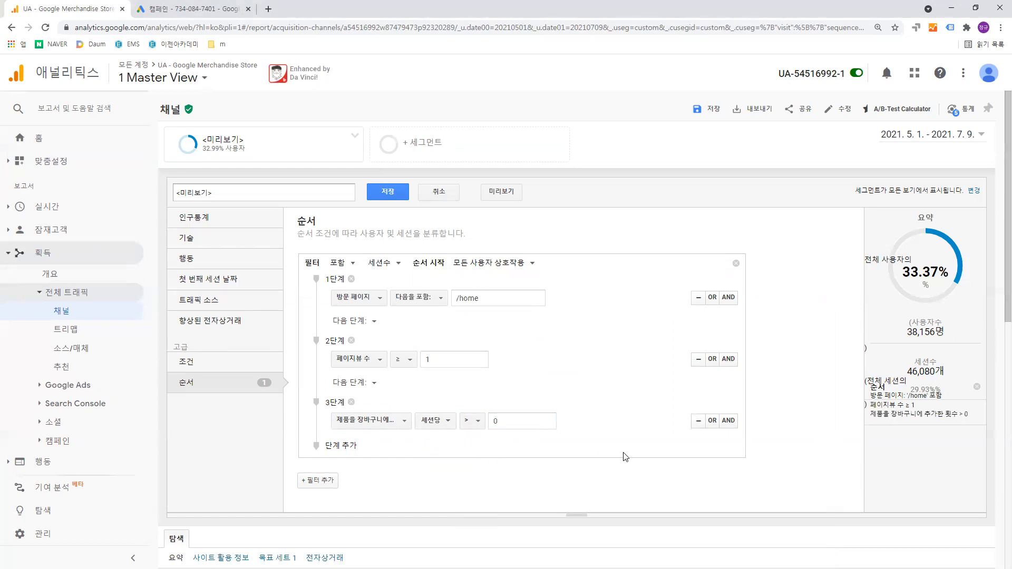
click(494, 193)
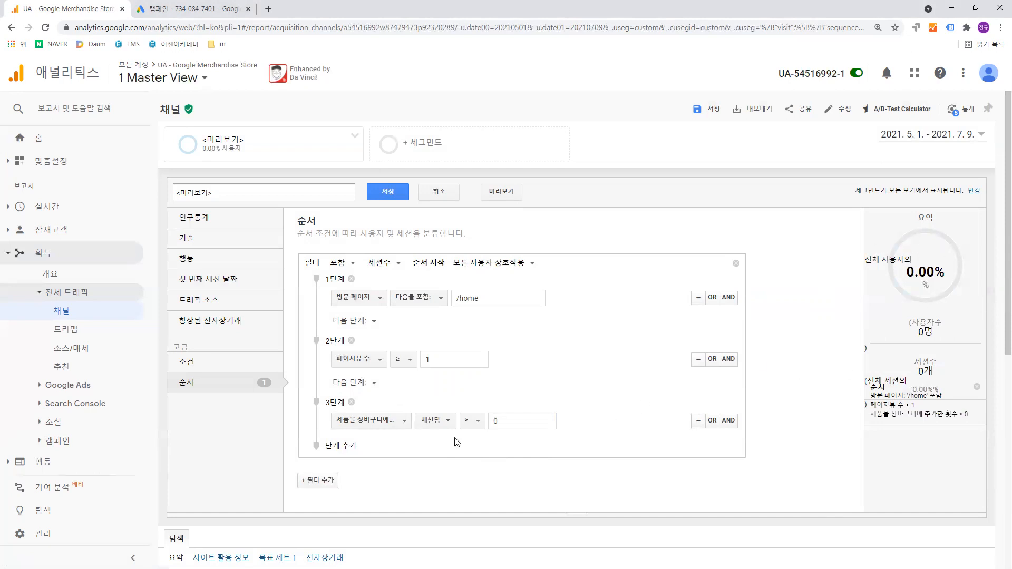
scroll(572, 364, down, 3)
scroll(456, 349, up, 3)
- Replace step 3's condition with the 전자상거래 dimension 쇼핑 단계
click(404, 424)
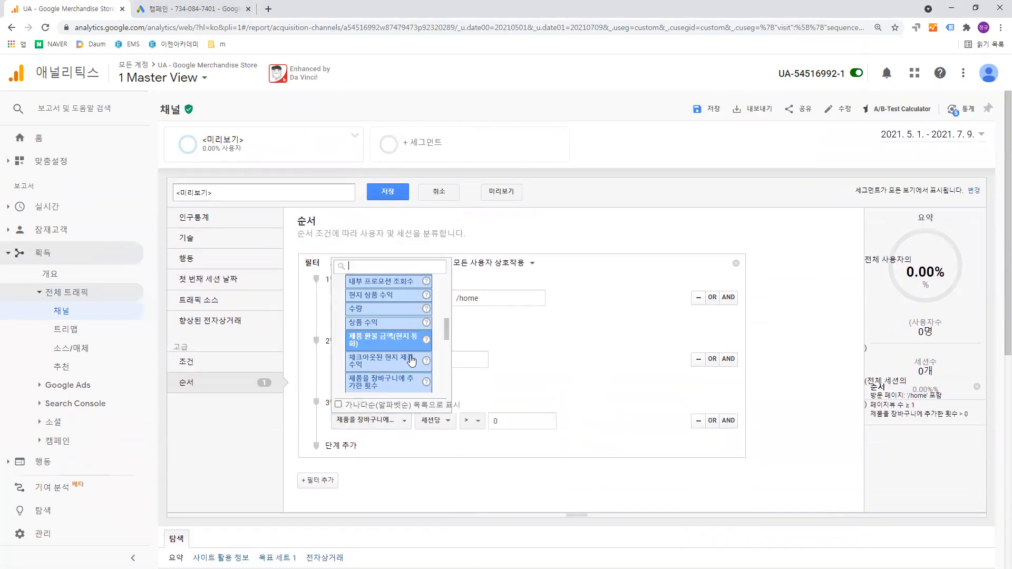
scroll(411, 361, up, 2)
scroll(412, 360, down, 2)
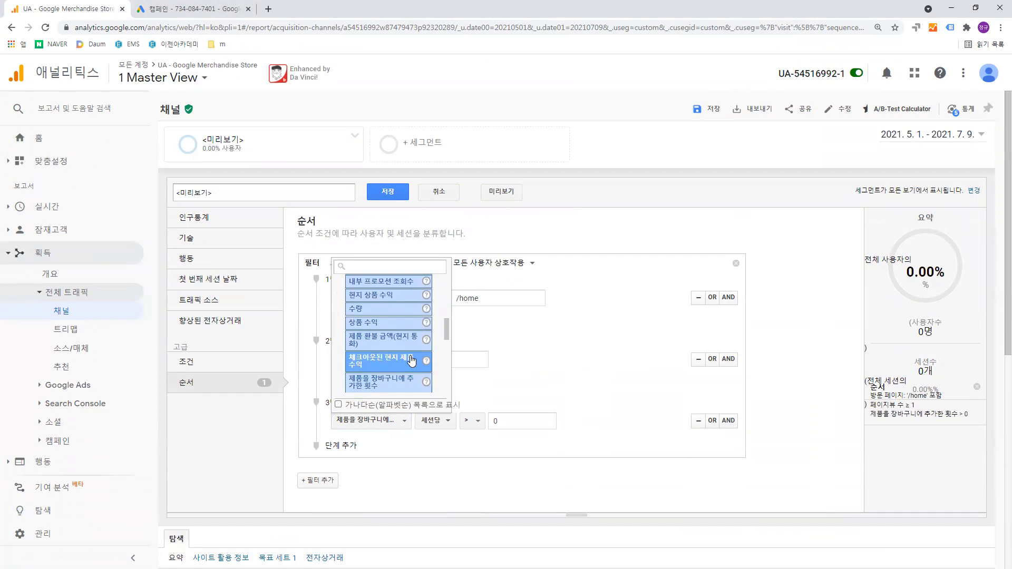
scroll(413, 359, up, 2)
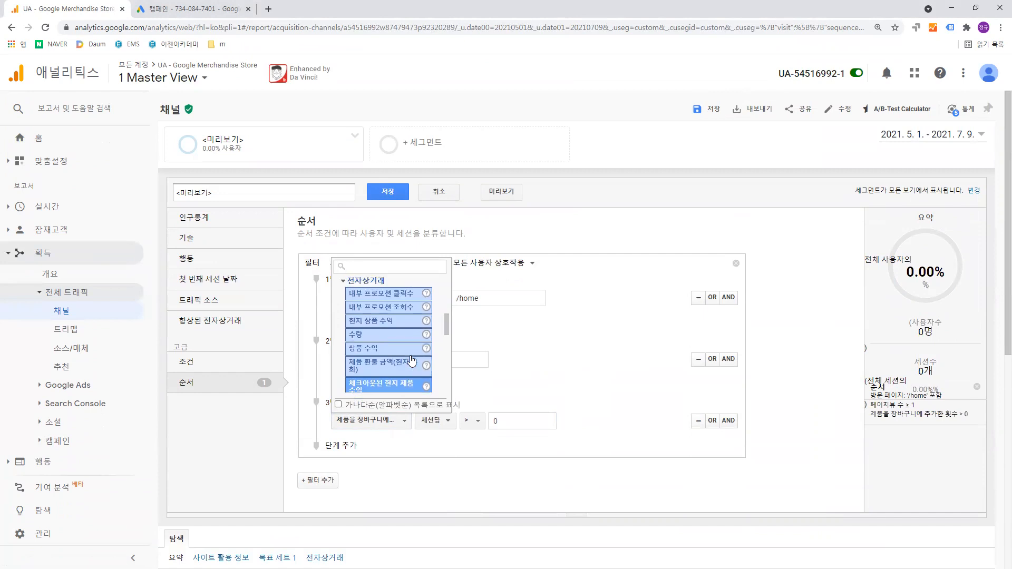
scroll(415, 357, up, 2)
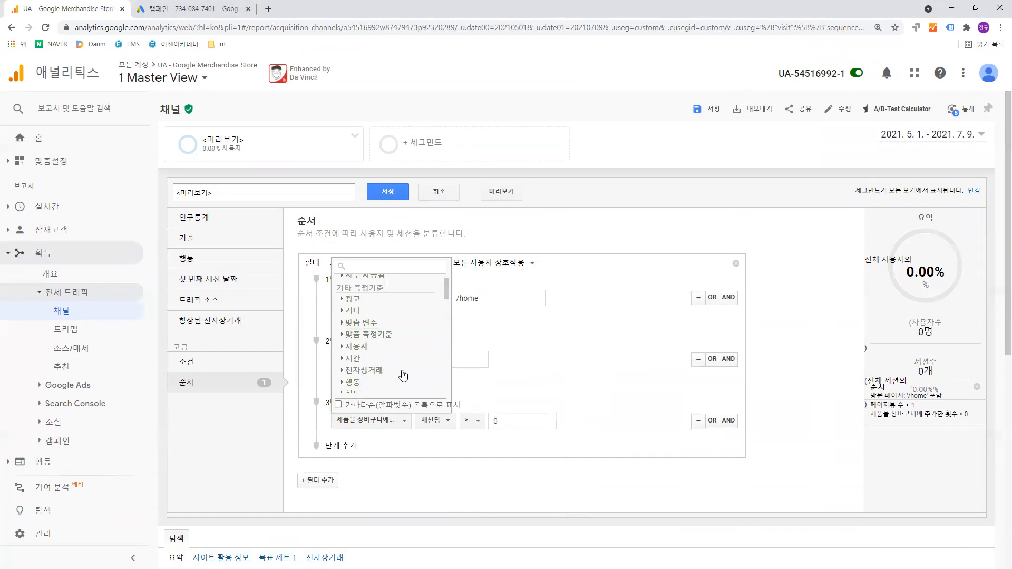
click(401, 371)
scroll(403, 375, down, 3)
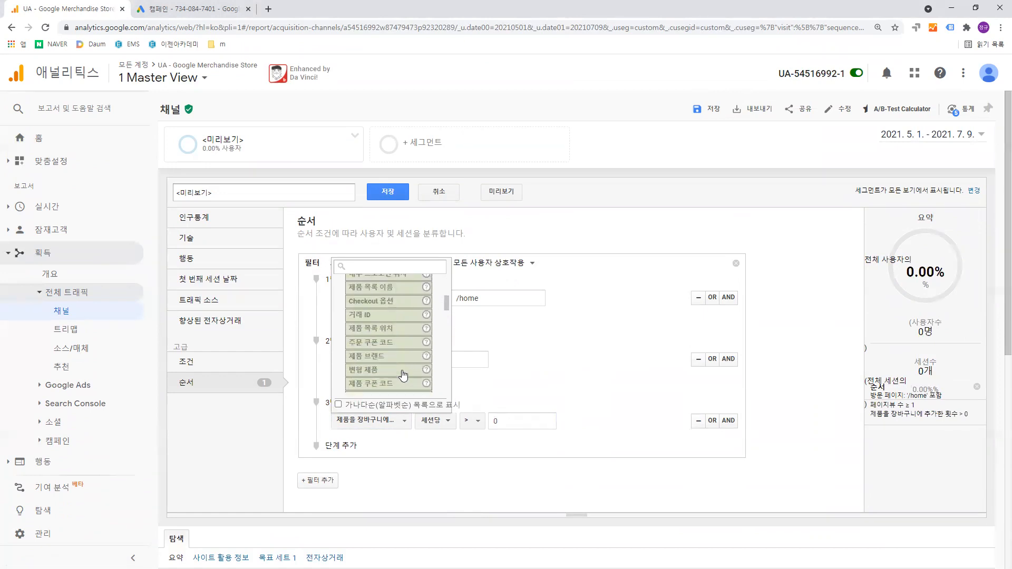
scroll(403, 375, down, 3)
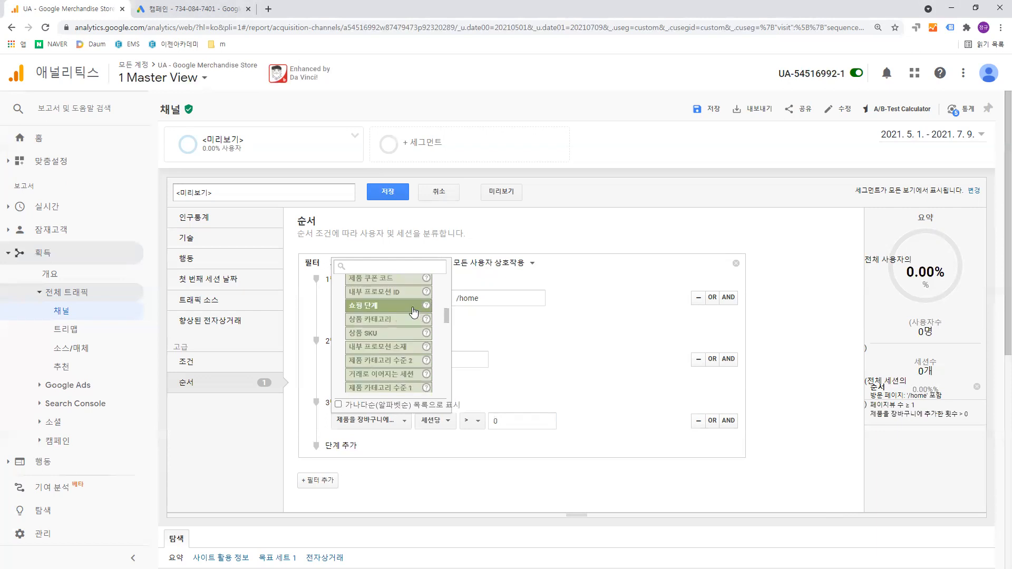
click(414, 307)
- Require 쇼핑 단계 to contain CHECKOUT in step 3 of the sequence and preview the segment
click(430, 423)
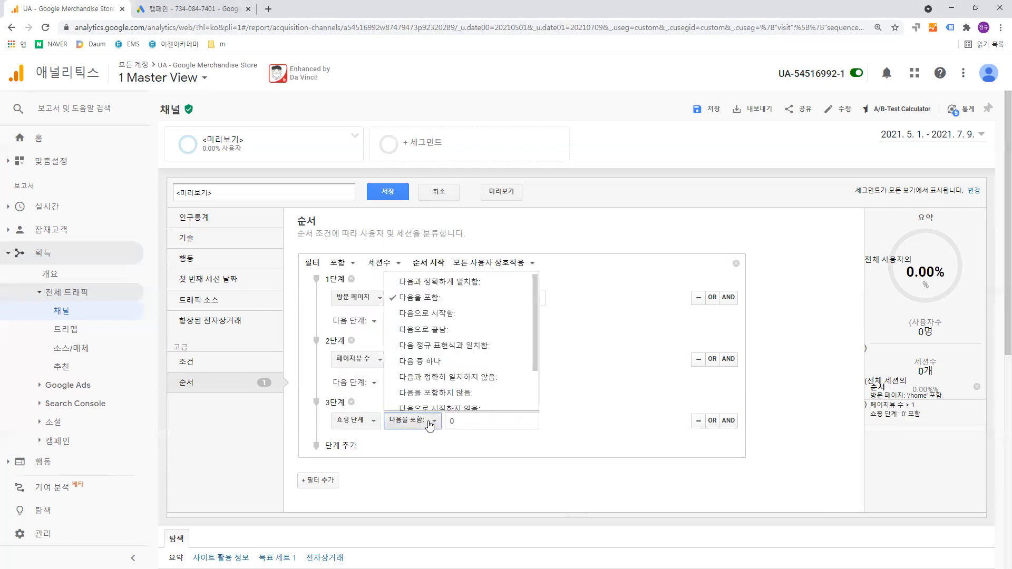
click(429, 422)
click(459, 419)
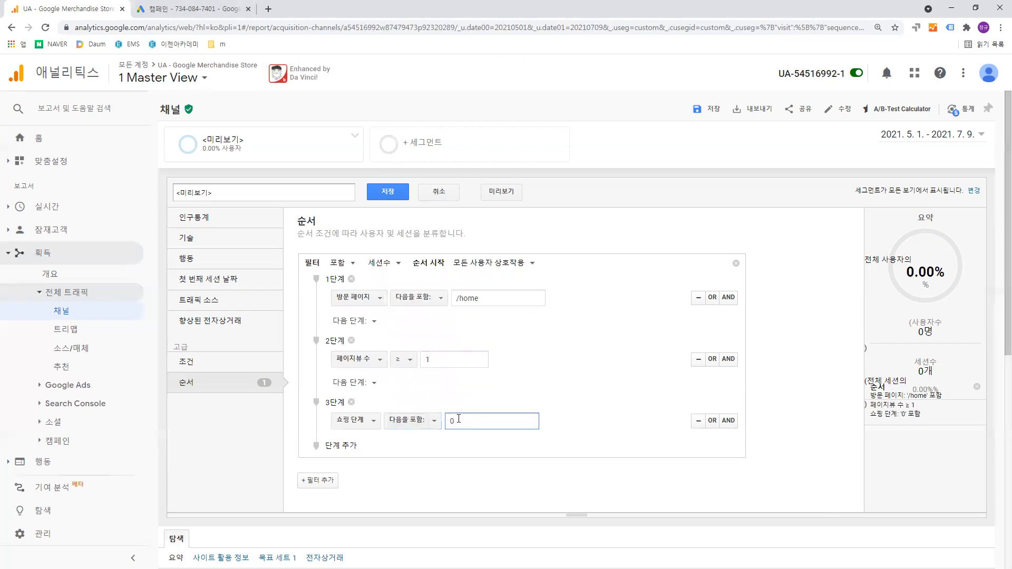
key(BackSpace)
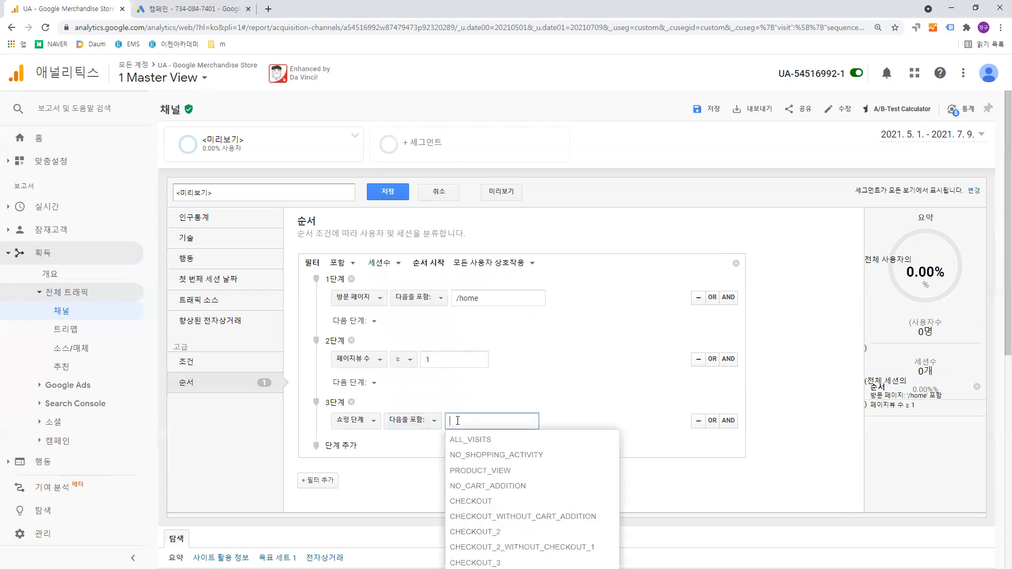
scroll(457, 420, down, 1)
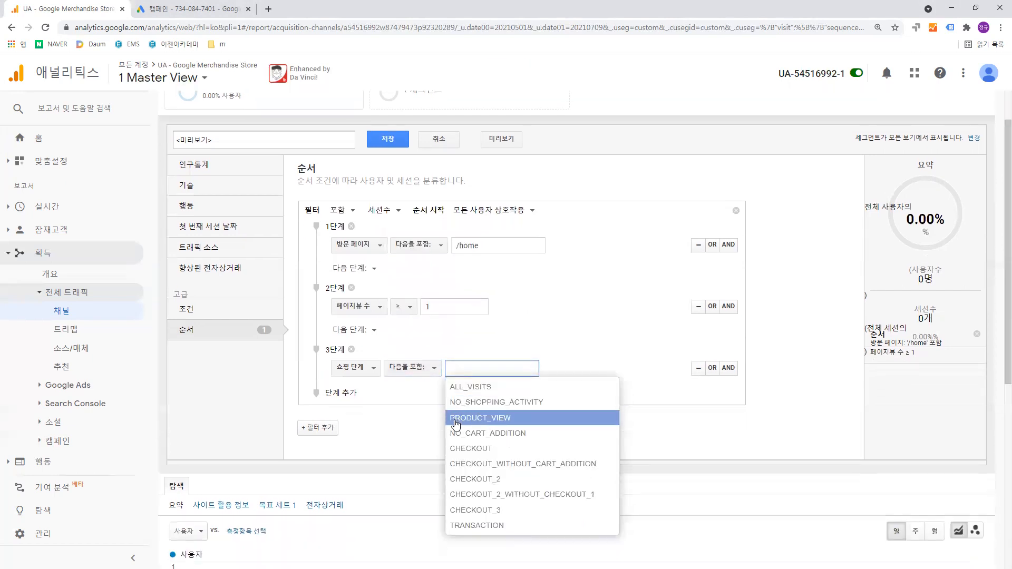
click(549, 449)
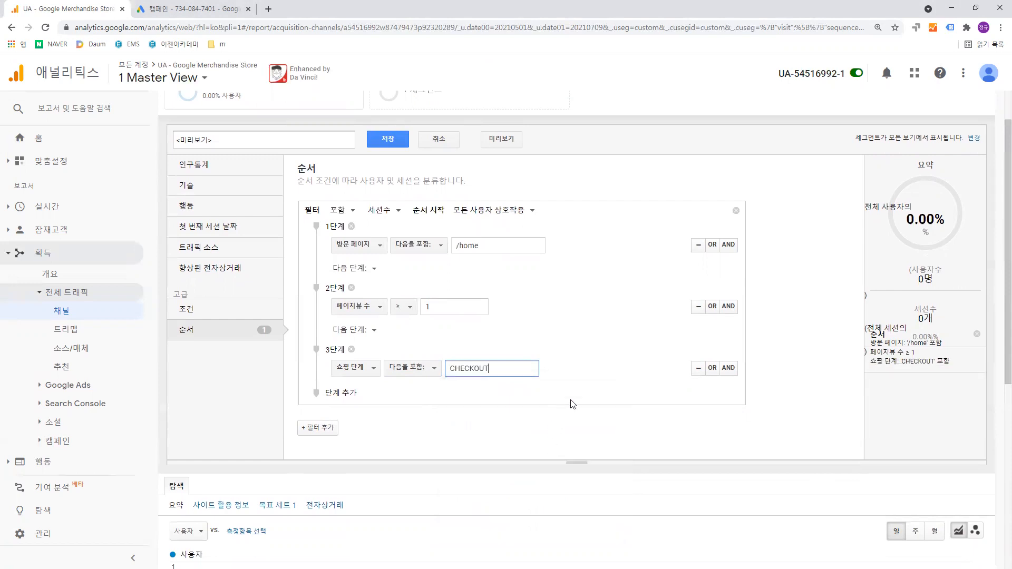
click(502, 138)
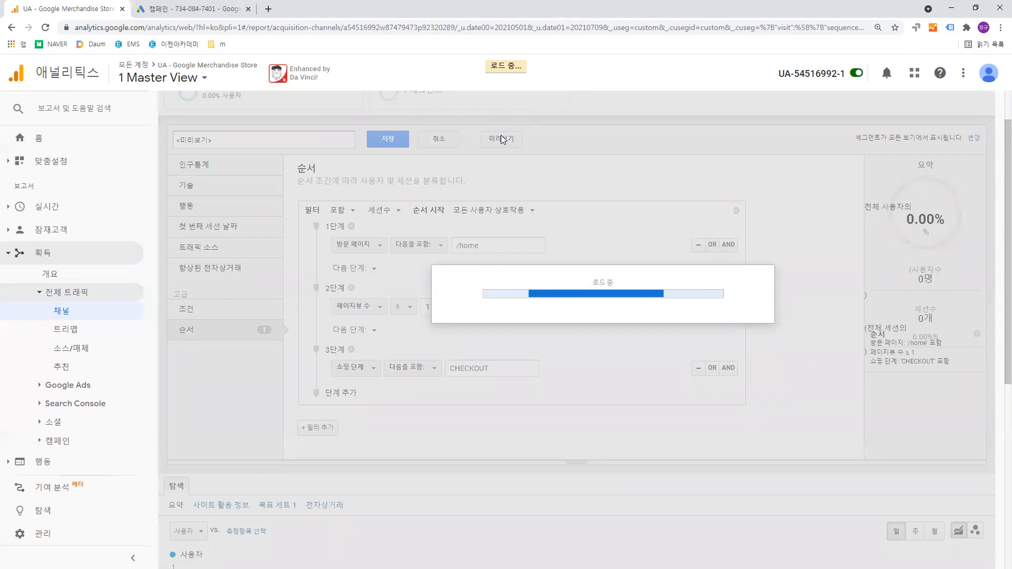
click(501, 134)
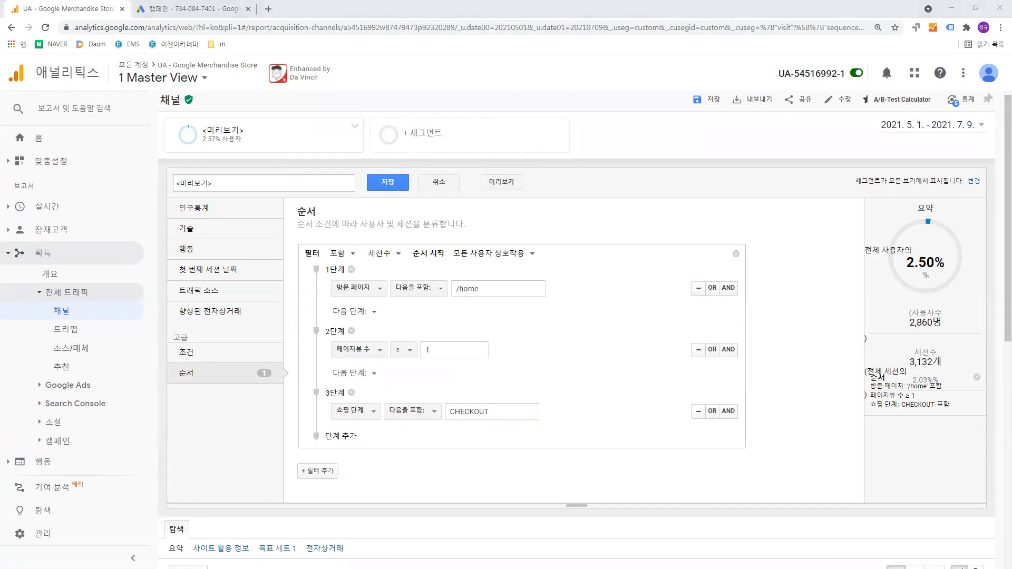
- Switch to the Notepad funnel notes, relabel stage 3 as 결제단 진입 and record 2,860 for it
key(alt+Tab)
drag(142, 137, 200, 137)
text(결제단 추가)
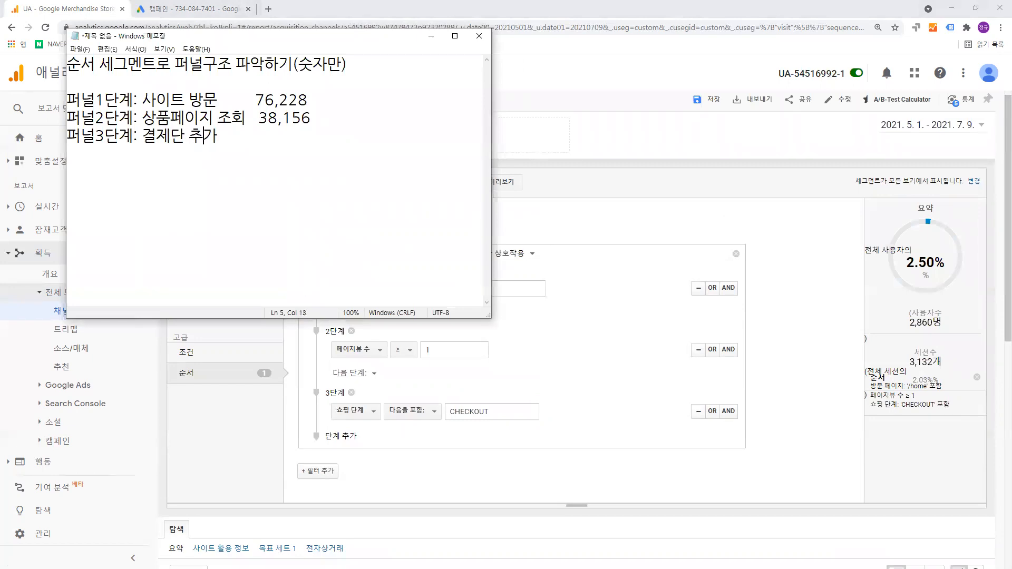
key(Delete)
key(BackSpace)
text(진입)
key(Return)
text(2,860)
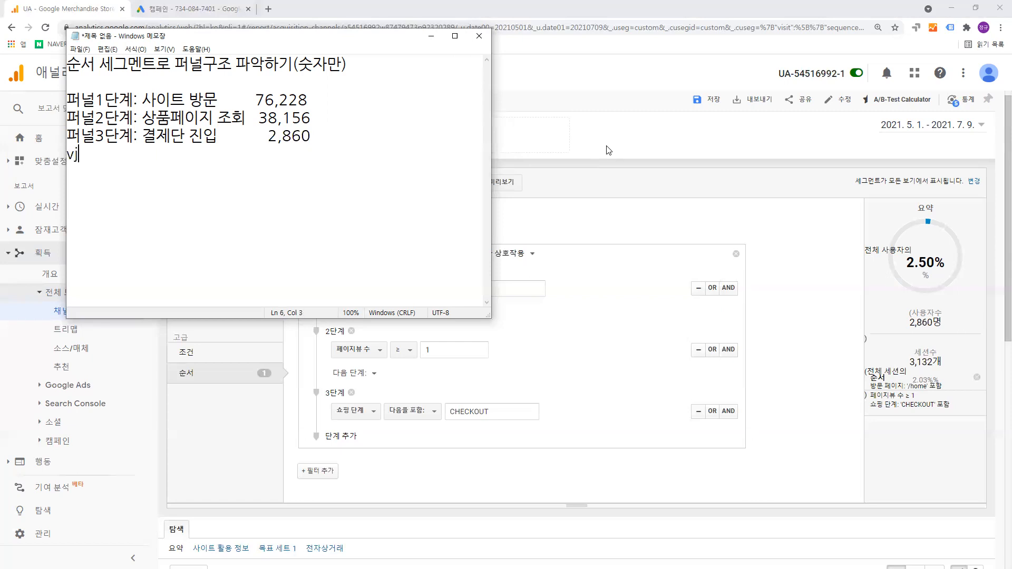
text(퍼널)
text( 4단ㄱ계: 결제 완료        )
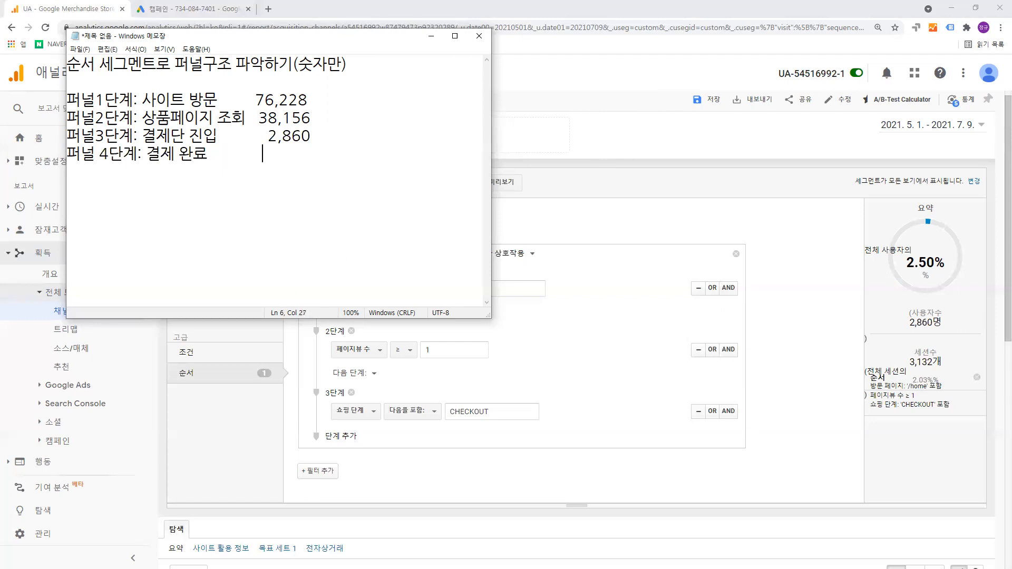
text(         350)
click(254, 95)
drag(250, 97, 322, 157)
click(321, 157)
drag(78, 99, 300, 153)
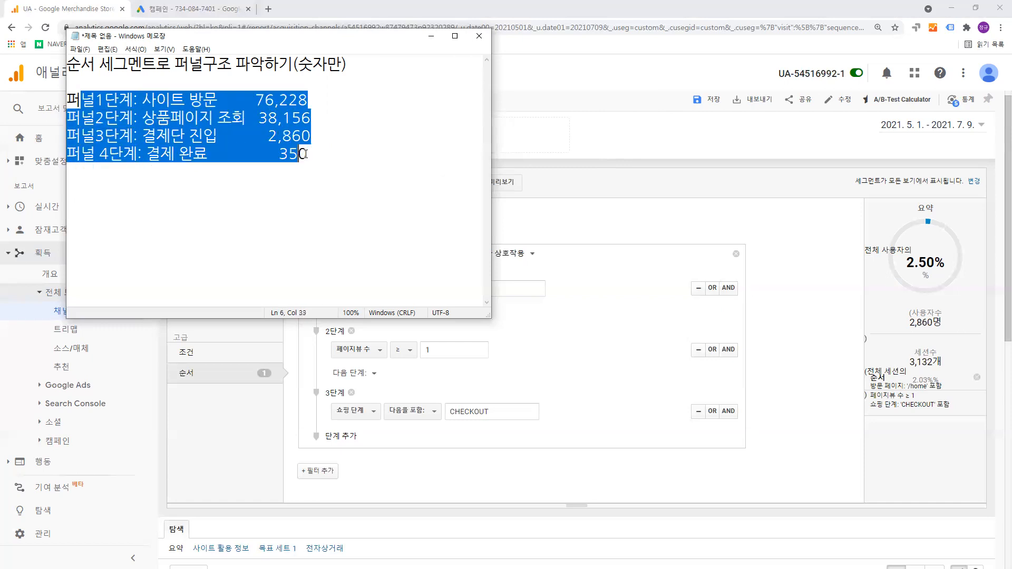
click(308, 155)
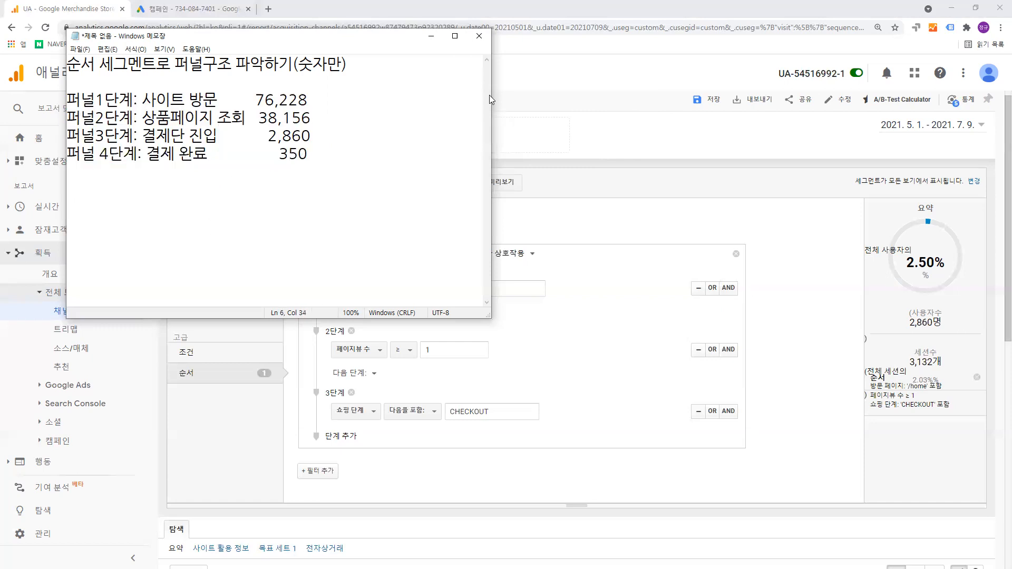
- Return to Google Analytics and switch to the Master View of the 토요일반 property in the 이젠종로6월 account
click(431, 37)
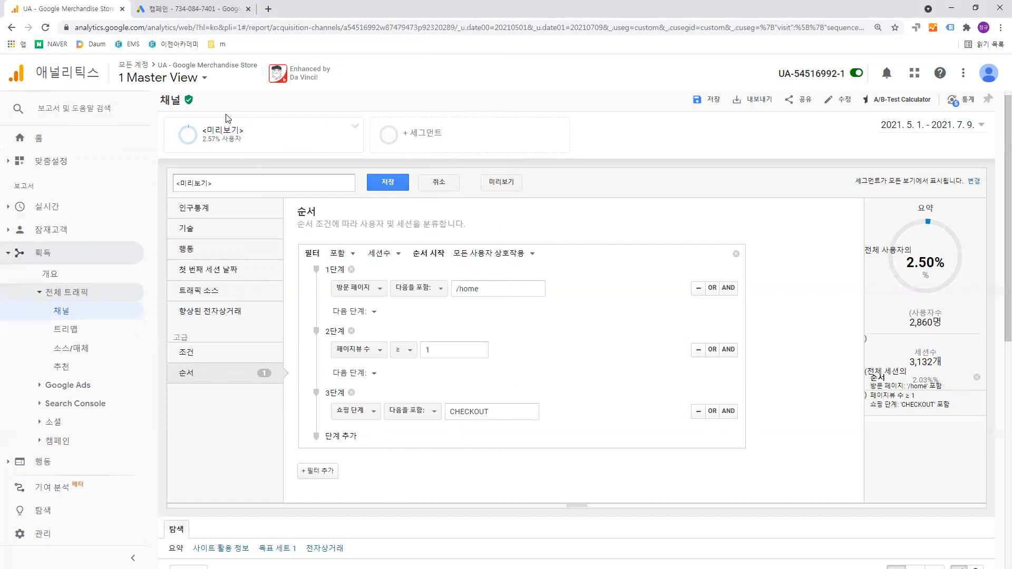
click(174, 79)
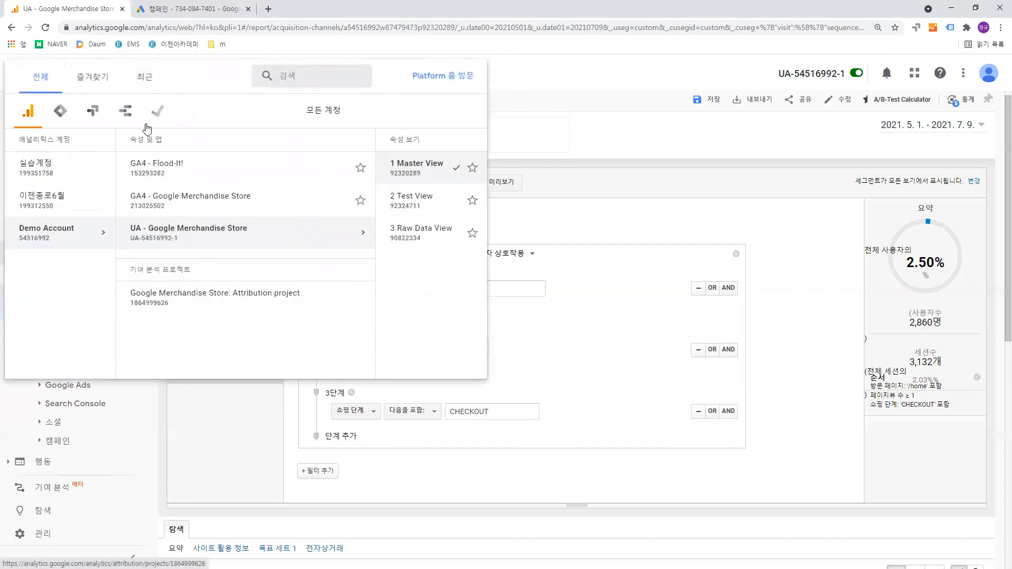
click(80, 198)
click(290, 176)
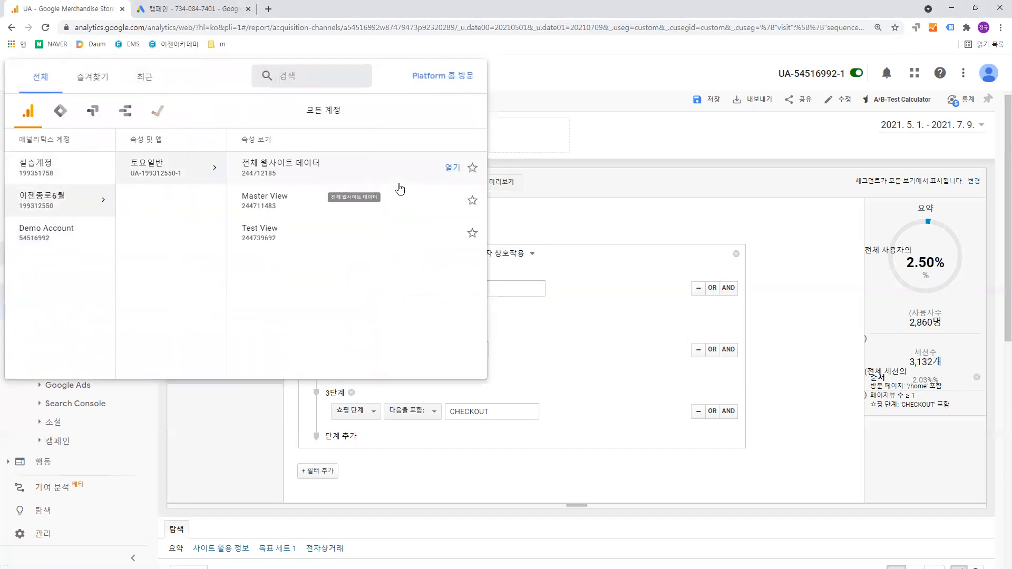
click(377, 205)
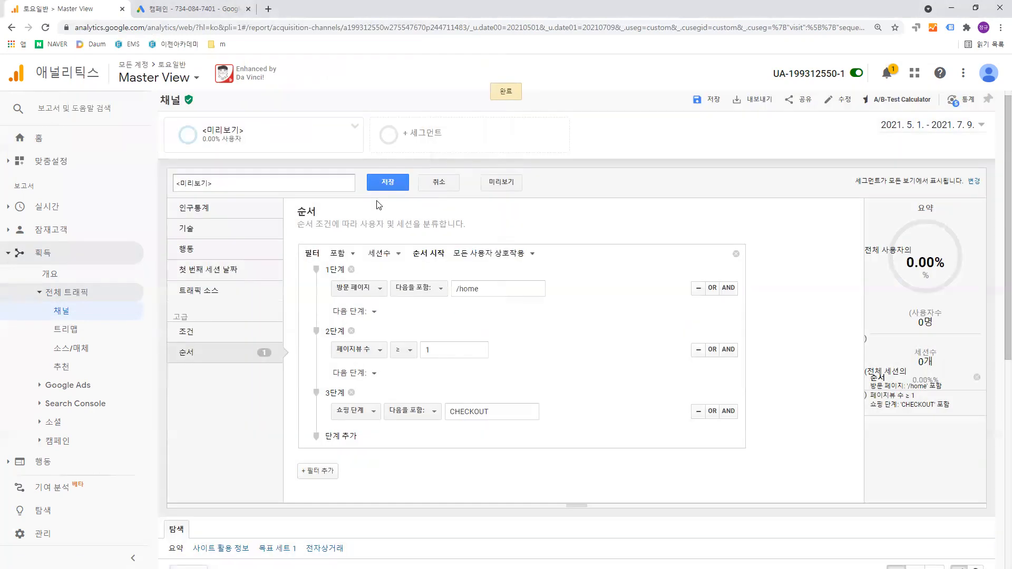
- Try shortening step 1's 방문 페이지 value to "/" and clearing the conditions of steps 2 and 3
click(508, 295)
key(BackSpace)
key(BackSpace)
key(BackSpace)
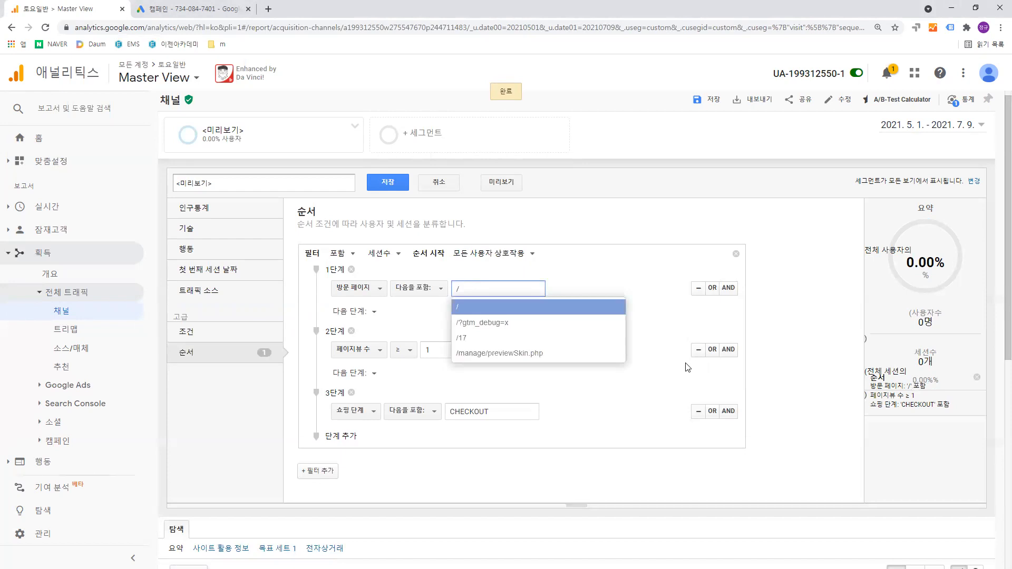
click(696, 352)
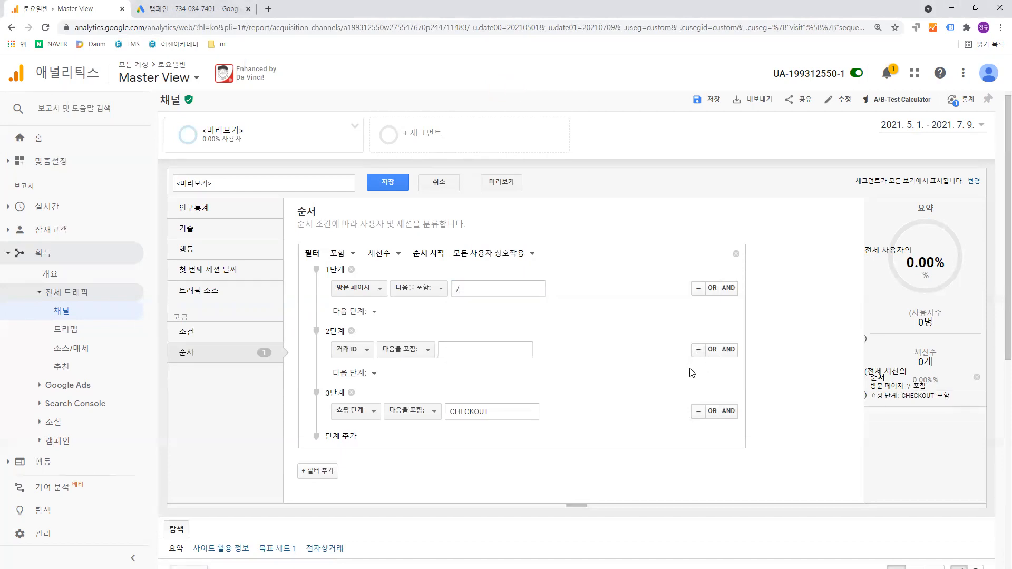
click(697, 411)
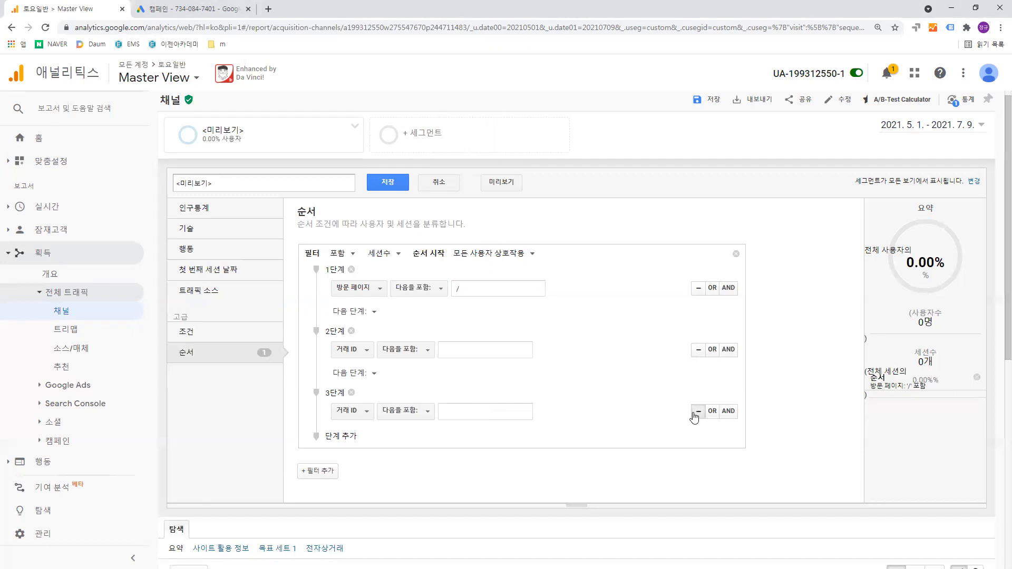
- Remove the whole existing filter from the segment's 순서 section
click(376, 314)
click(436, 321)
click(217, 328)
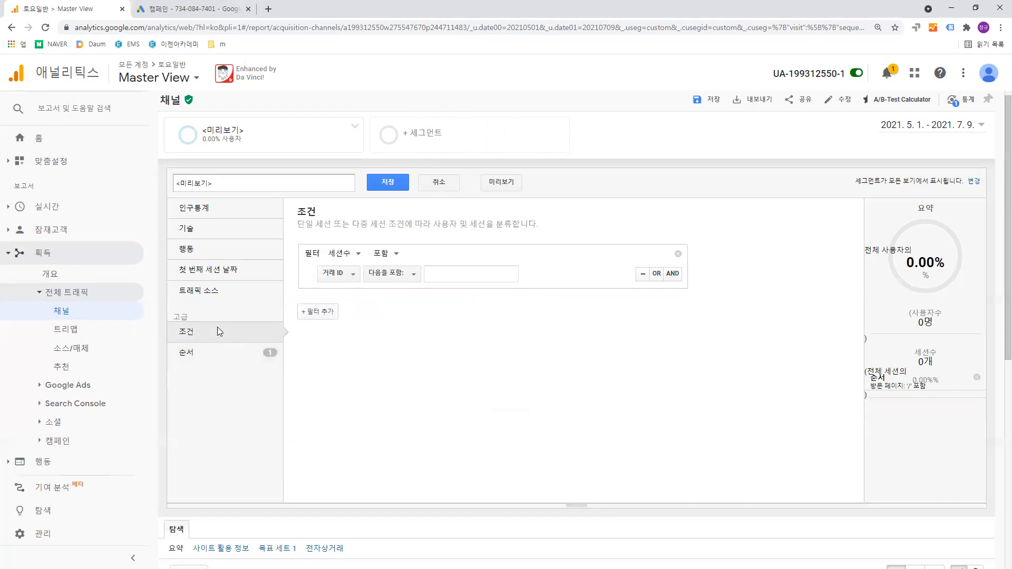
click(222, 358)
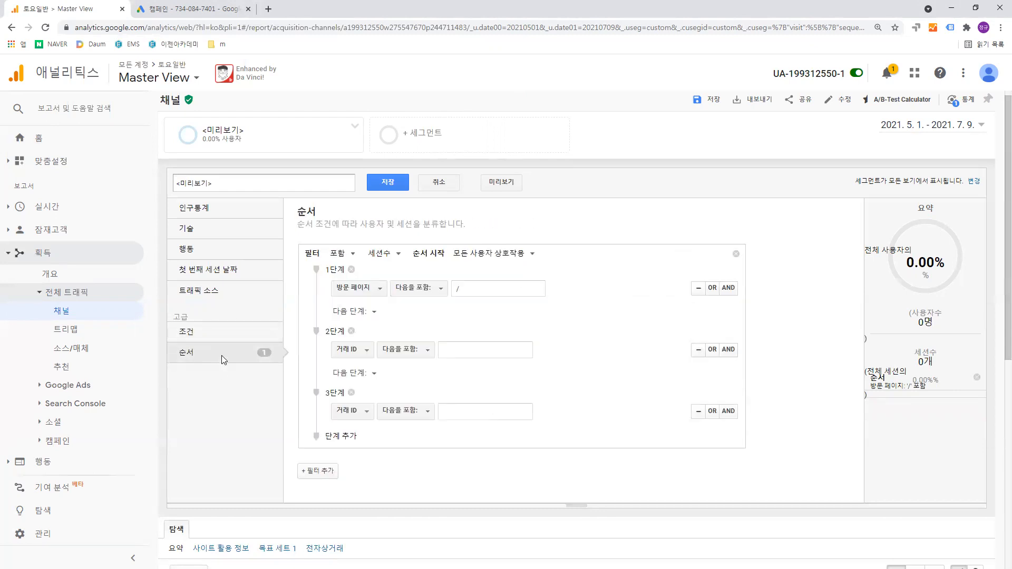
click(736, 255)
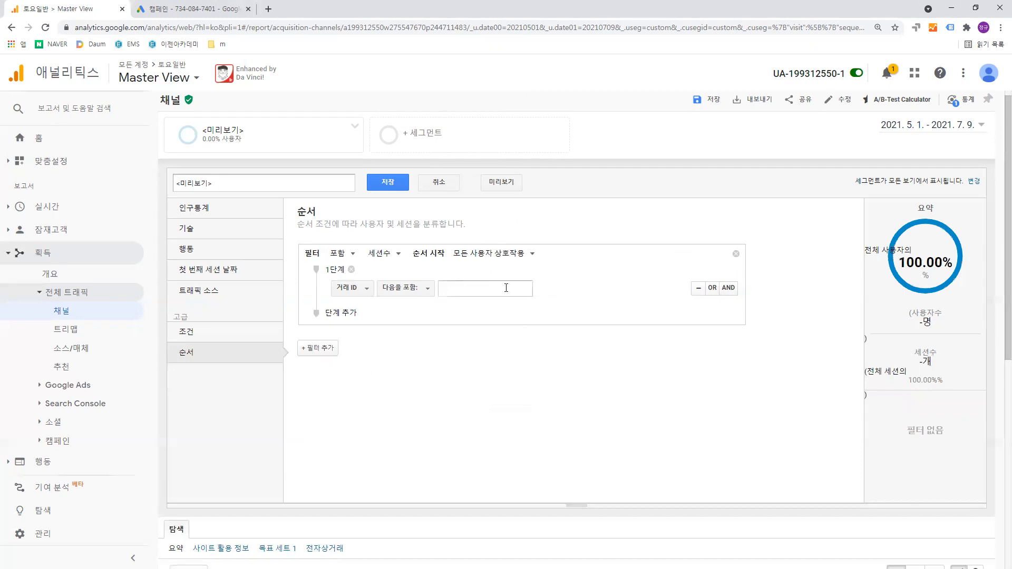
- Set step 1 of the sequence to 방문 페이지 containing "/" and preview the segment
click(368, 289)
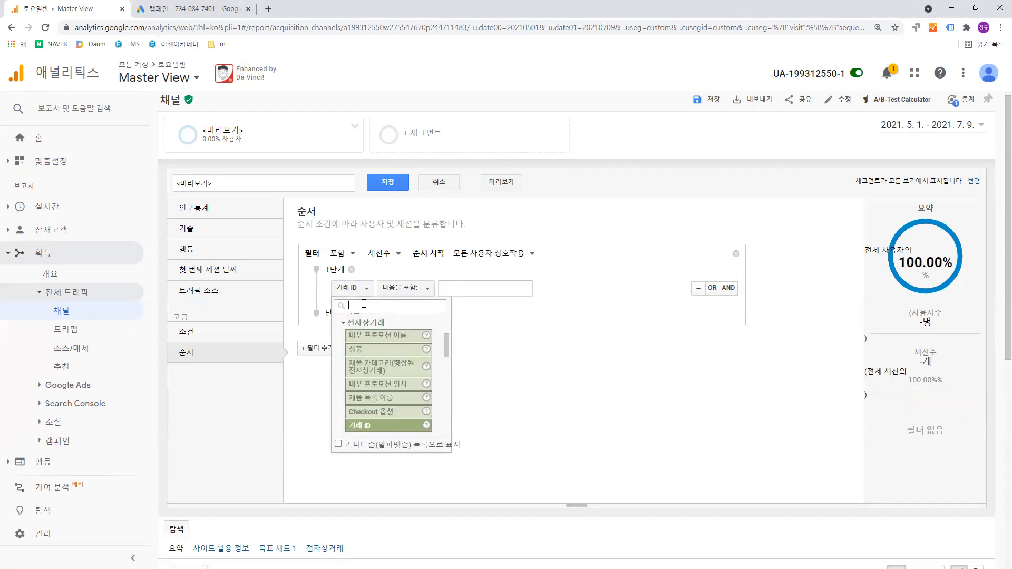
text(방문)
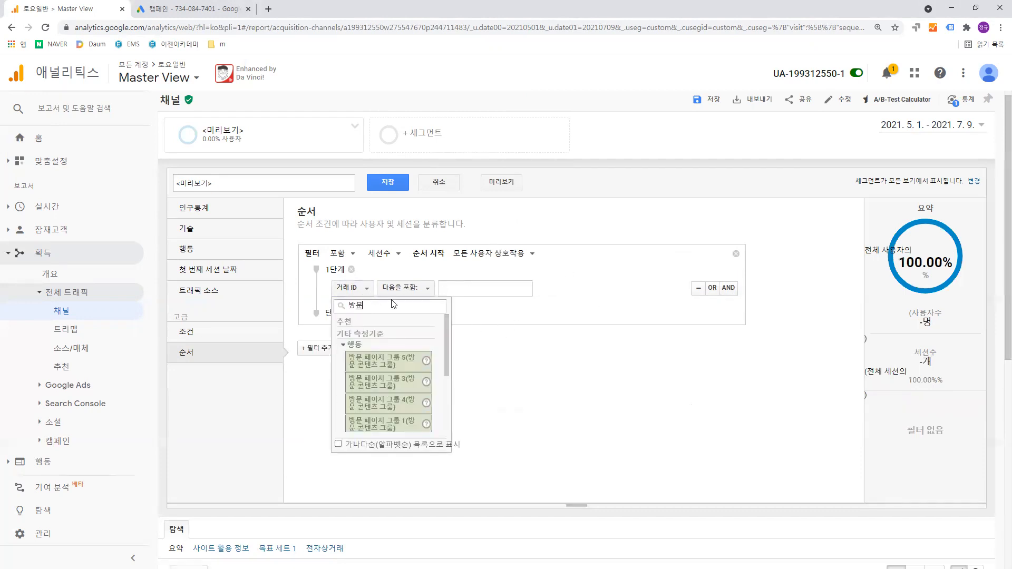
text( 페이지)
scroll(415, 338, down, 2)
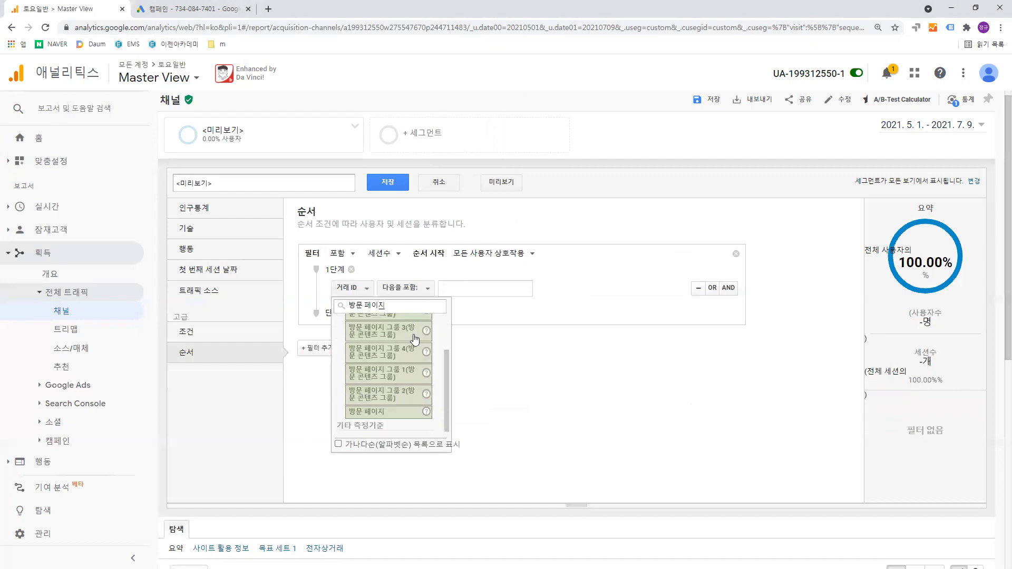
click(390, 411)
click(474, 290)
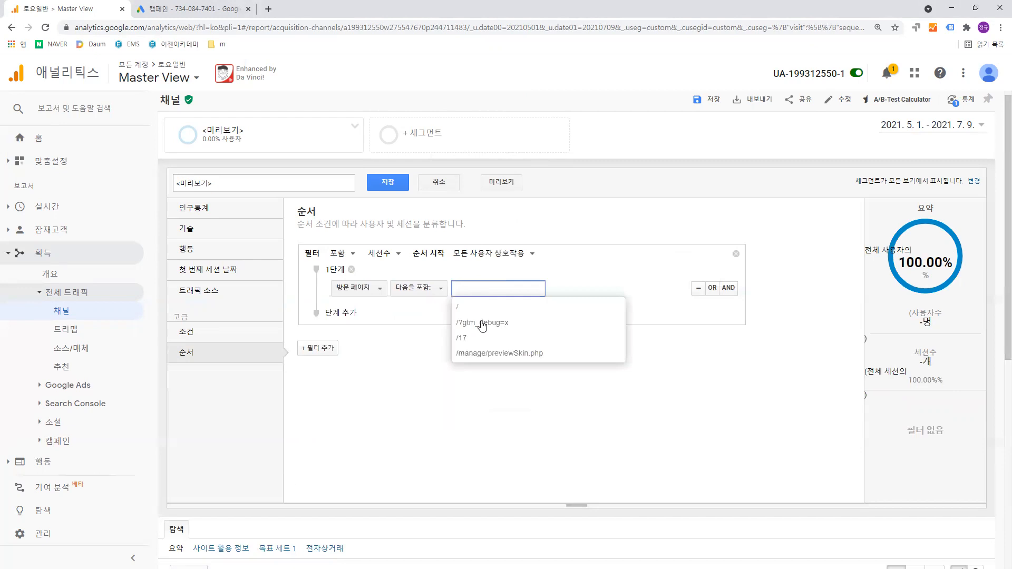
click(473, 309)
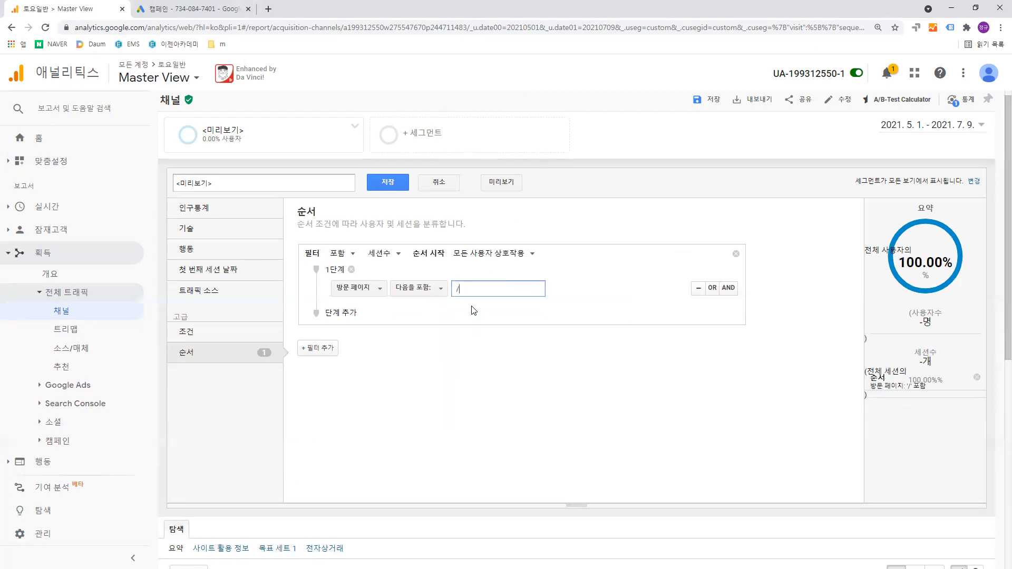
click(502, 182)
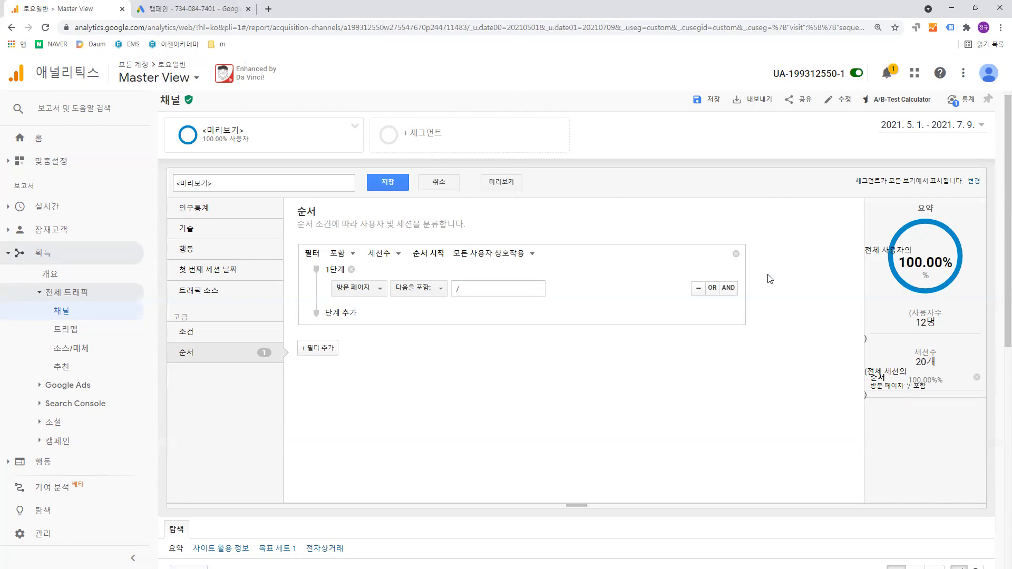
- Add a second step to the sequence and search its dimension list for 페이지
click(340, 313)
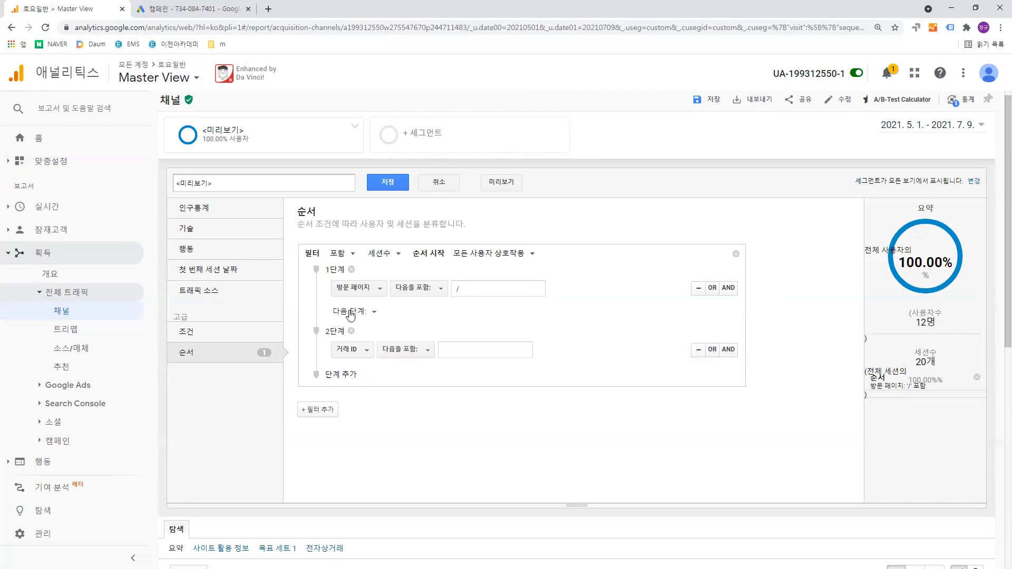
click(372, 358)
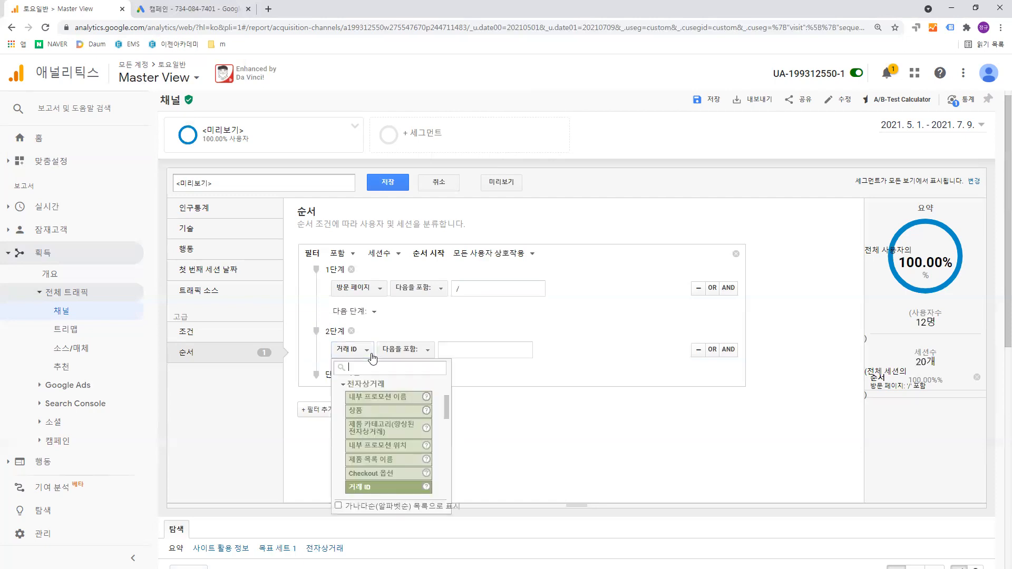
scroll(414, 411, down, 2)
scroll(415, 410, down, 5)
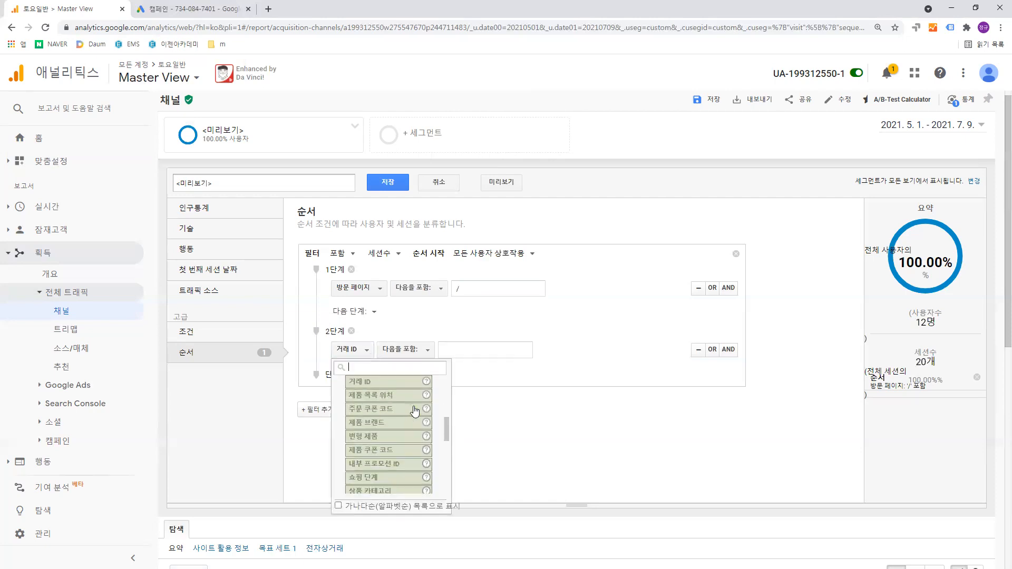
scroll(414, 411, up, 6)
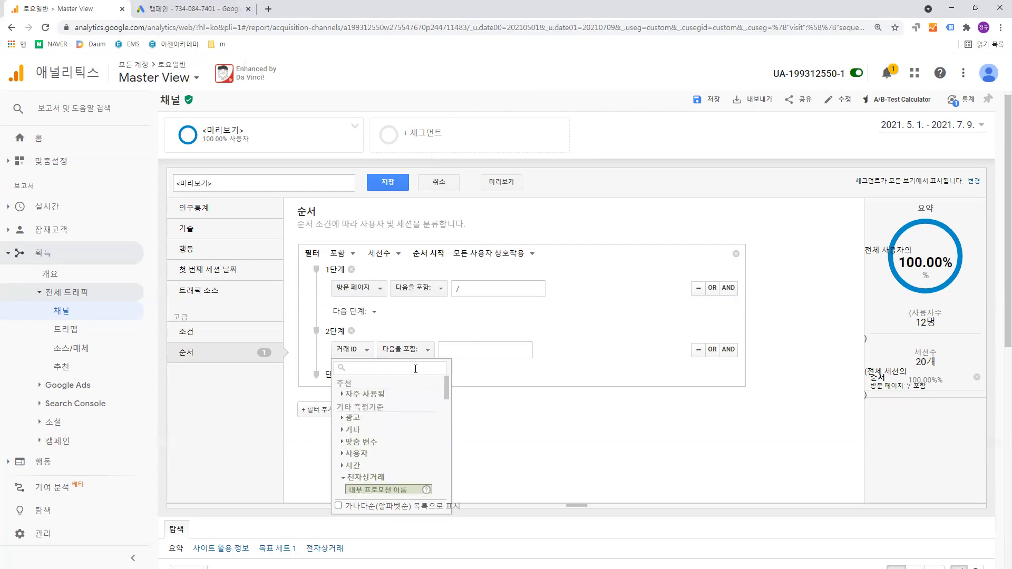
text(페이지)
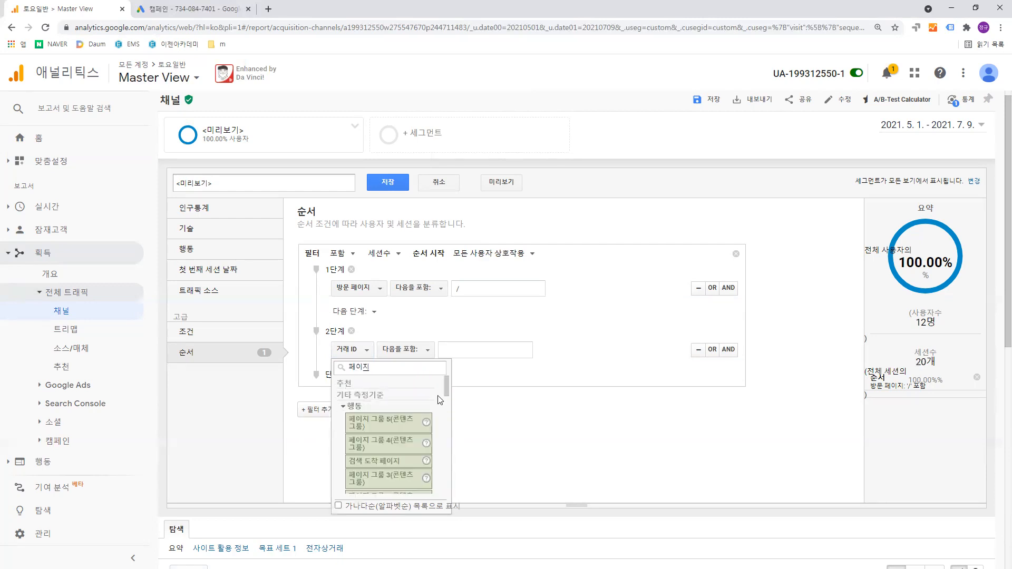
scroll(406, 428, down, 5)
scroll(406, 428, down, 2)
scroll(406, 428, up, 2)
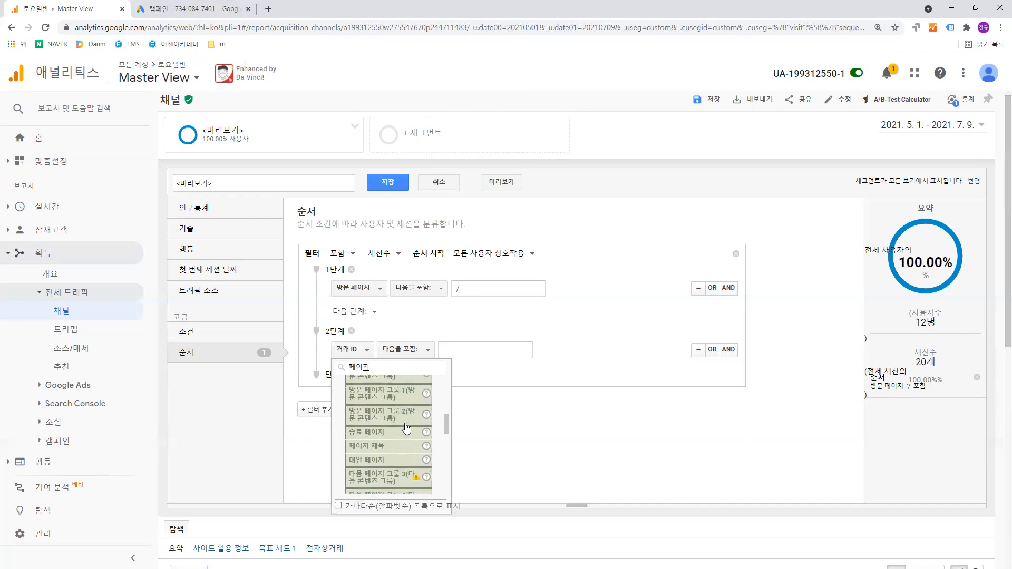
scroll(400, 443, down, 6)
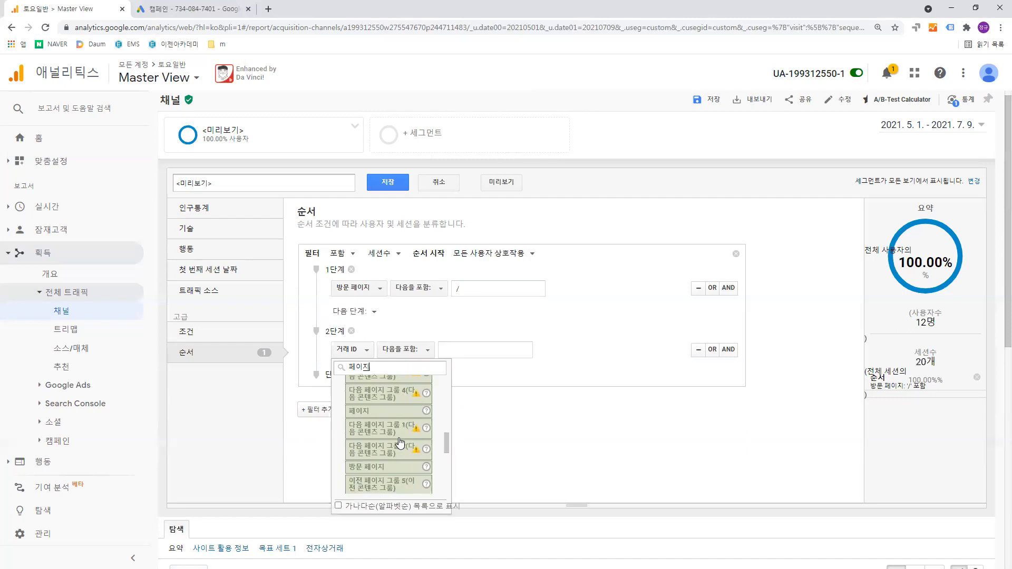
- Open vanderi.tistory.com in a new browser tab and check the URL path of the 회원정보입력 페이지 post
click(268, 9)
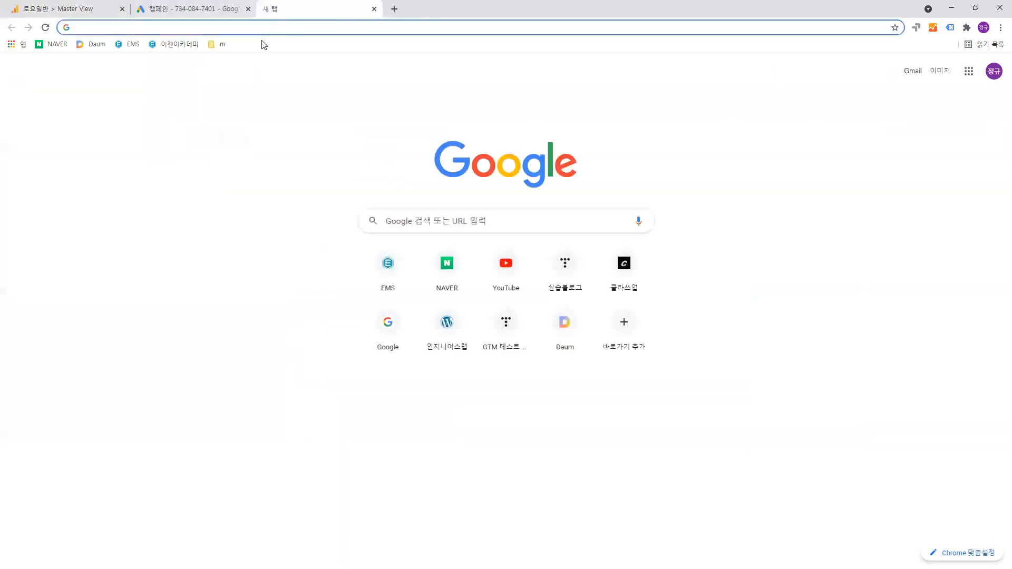
text(ㅍ)
key(BackSpace)
text(vanderi)
key(Return)
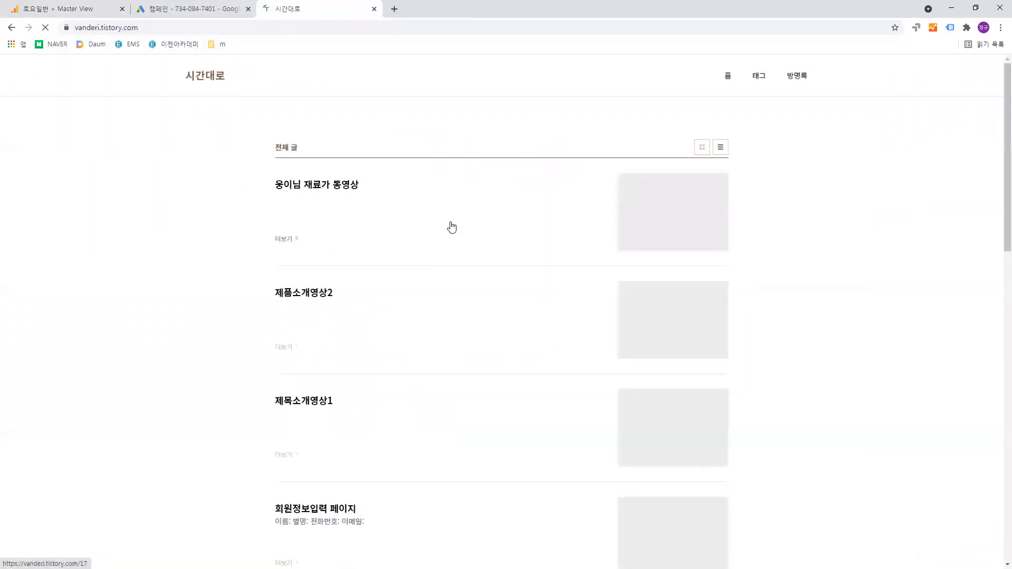
scroll(451, 227, down, 6)
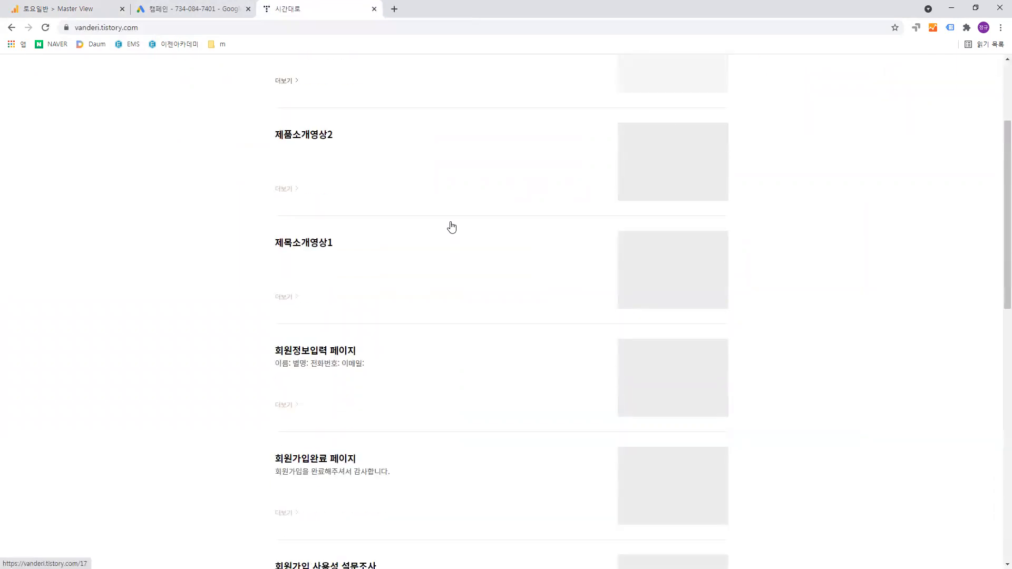
click(329, 207)
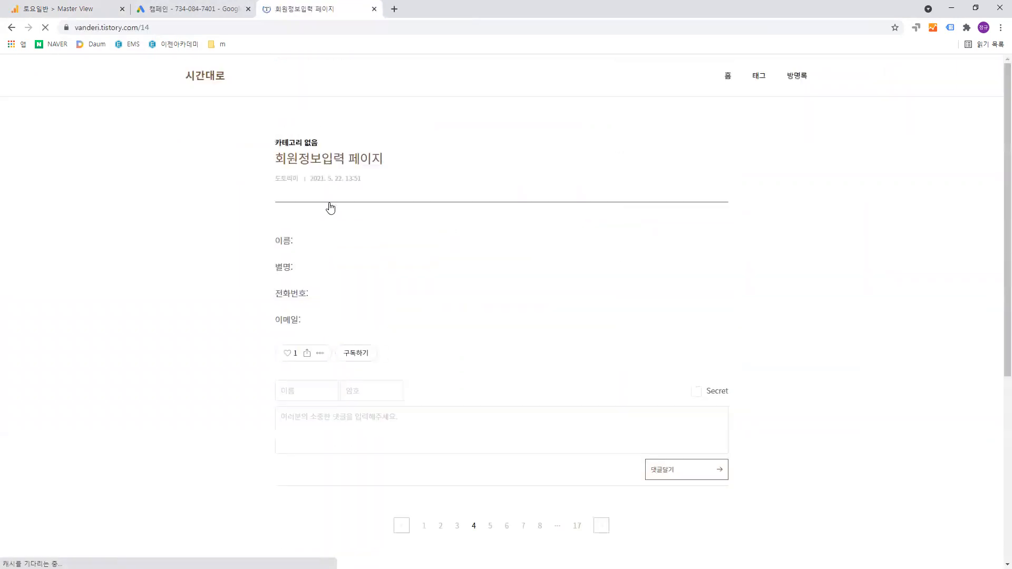
click(143, 27)
drag(161, 28, 174, 25)
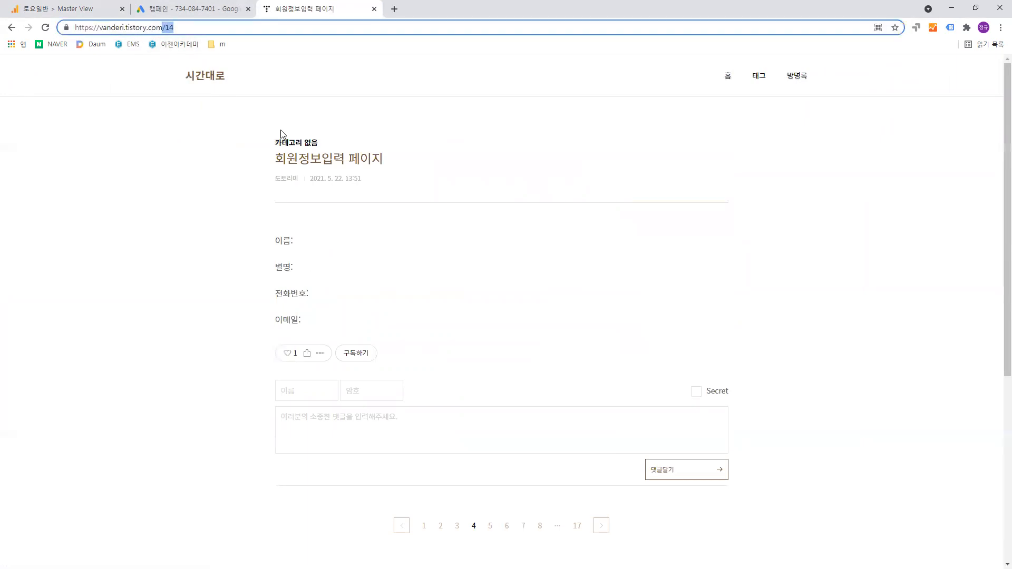
- Return to Google Analytics, set step 2 of the sequence to 페이지 containing "/14" and preview the segment
click(95, 8)
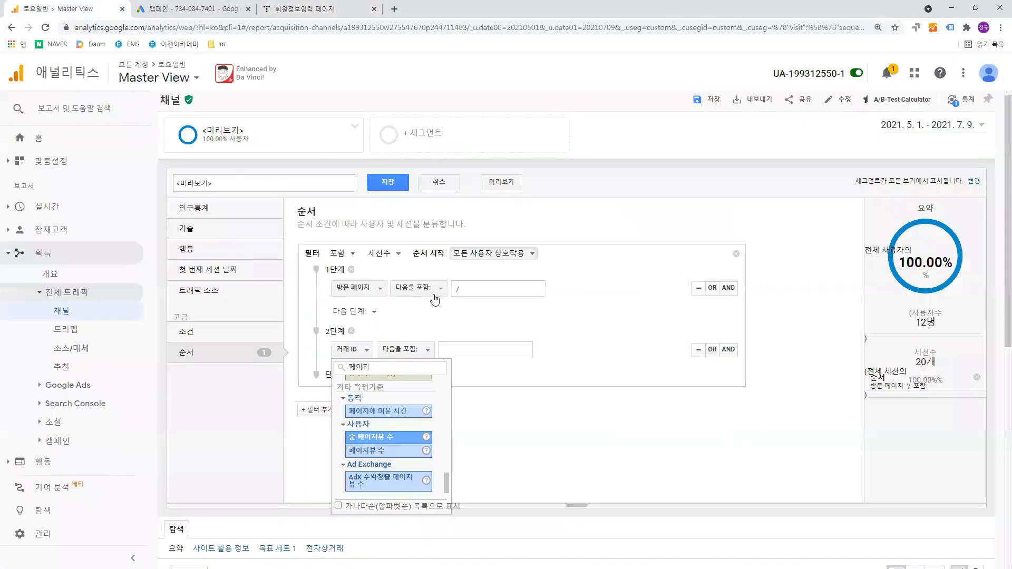
scroll(393, 406, up, 10)
scroll(402, 411, down, 3)
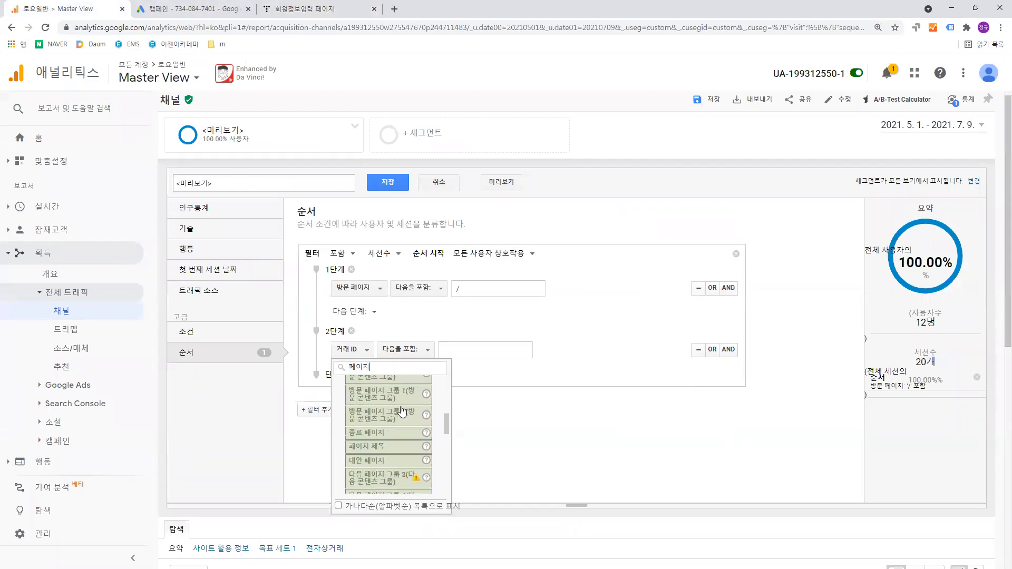
scroll(403, 412, down, 3)
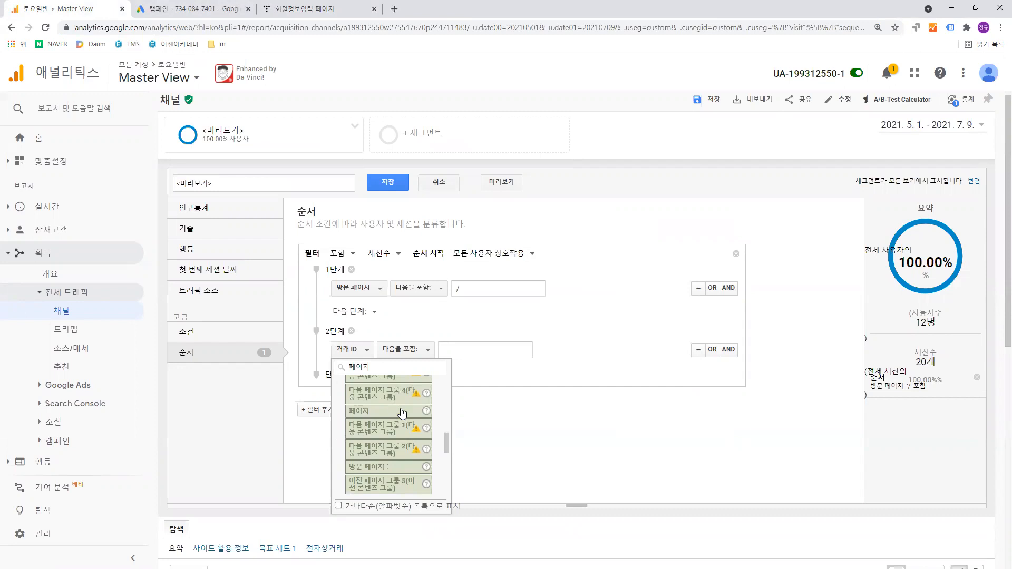
click(402, 412)
click(446, 350)
text(/14)
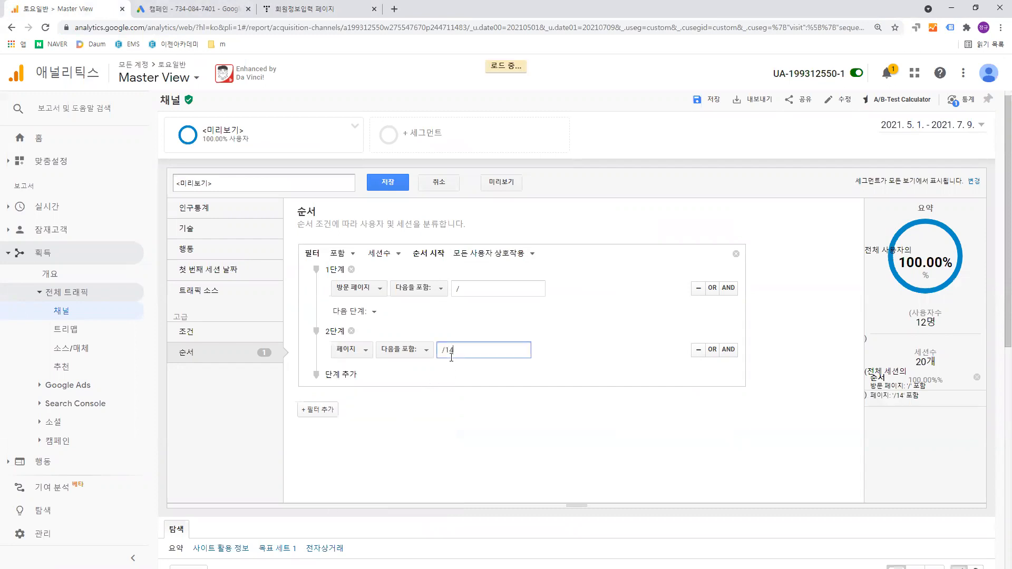
click(543, 406)
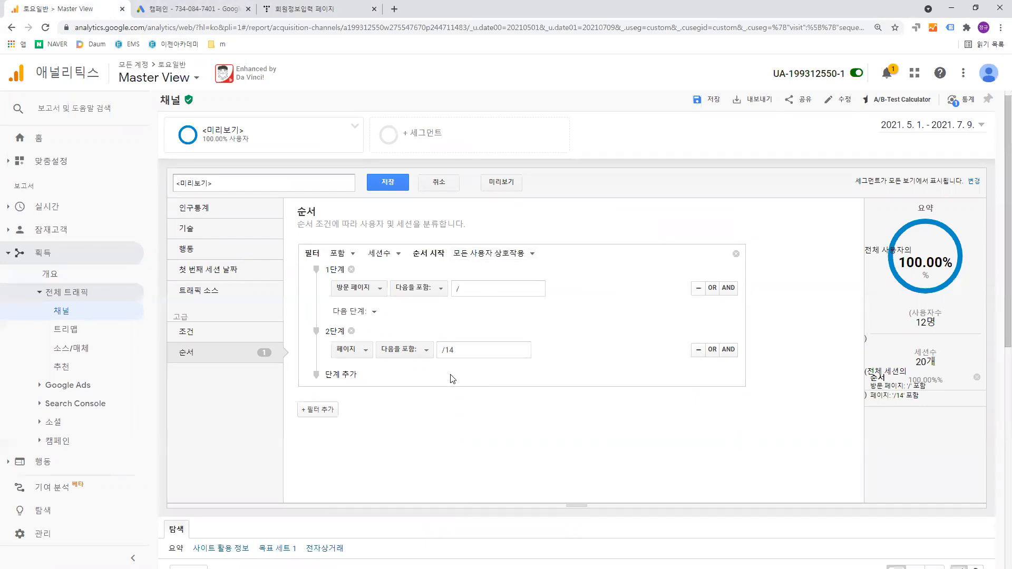
click(490, 180)
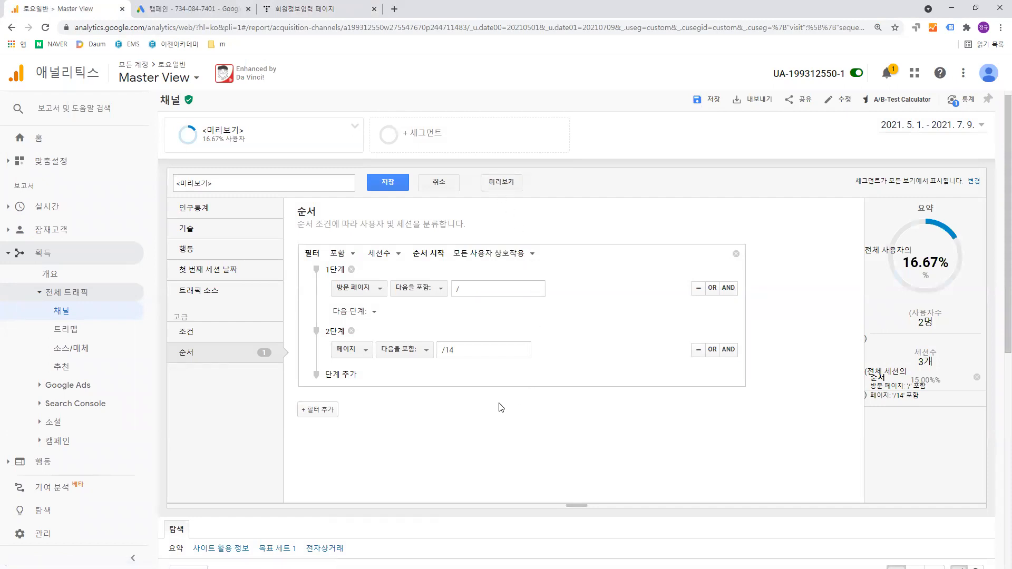
- Switch to the blog tab and look through the 회원정보입력 페이지 post down to its footer
click(308, 7)
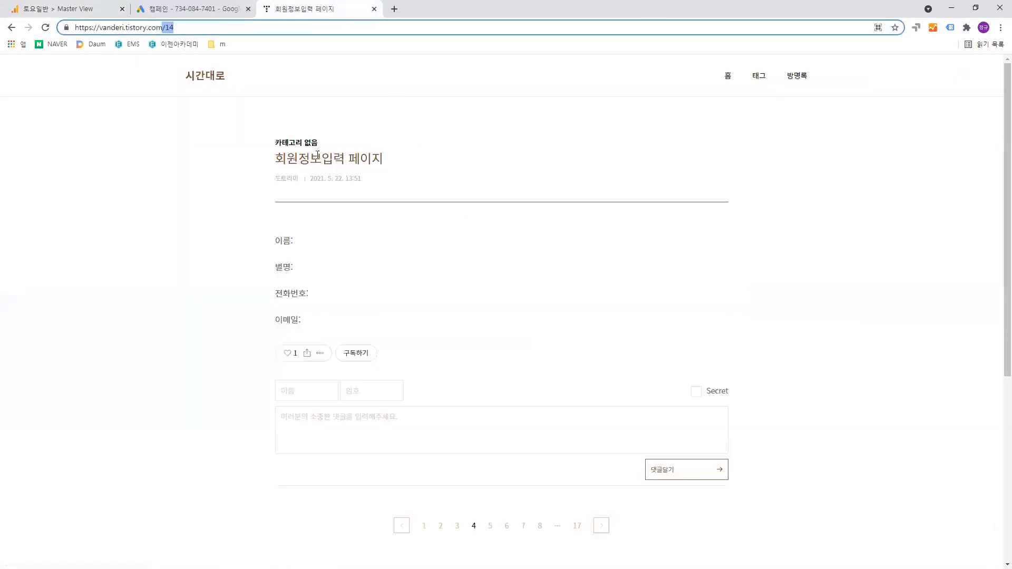
scroll(422, 172, down, 4)
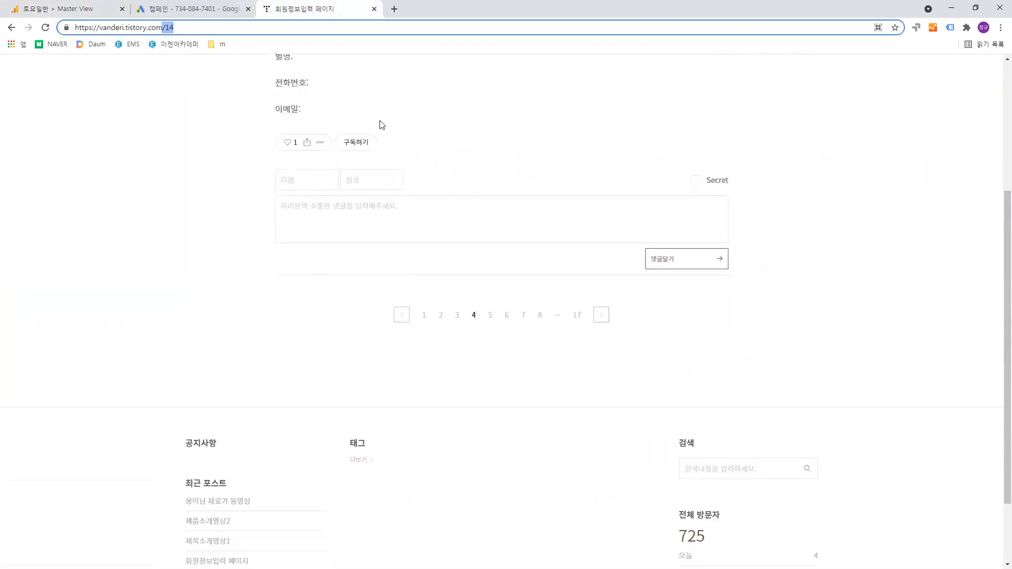
scroll(380, 125, up, 2)
scroll(430, 285, down, 4)
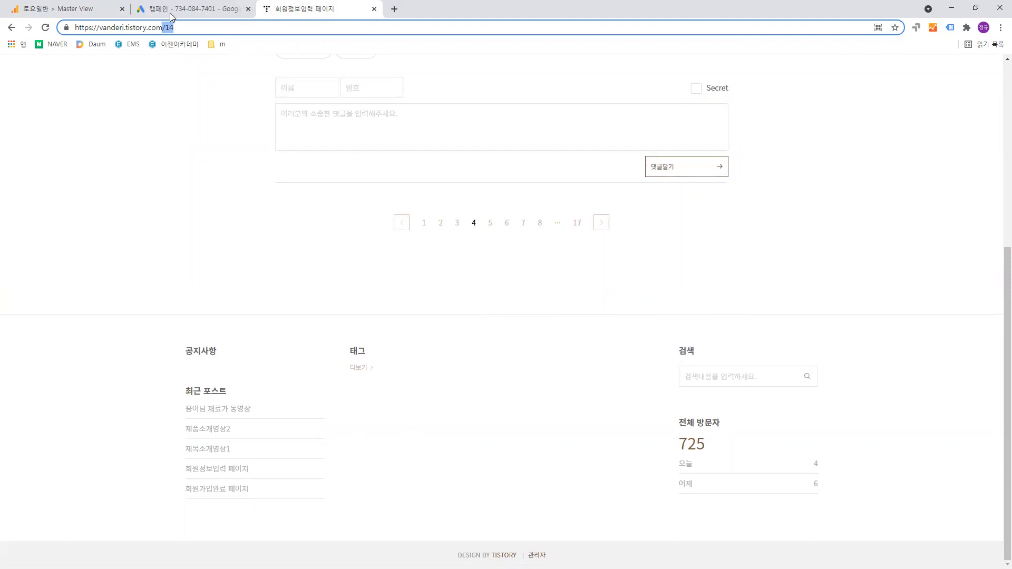
- Return to Google Analytics and add a third sequence step with 이벤트 카테고리 containing "페이지스크롤"
click(99, 15)
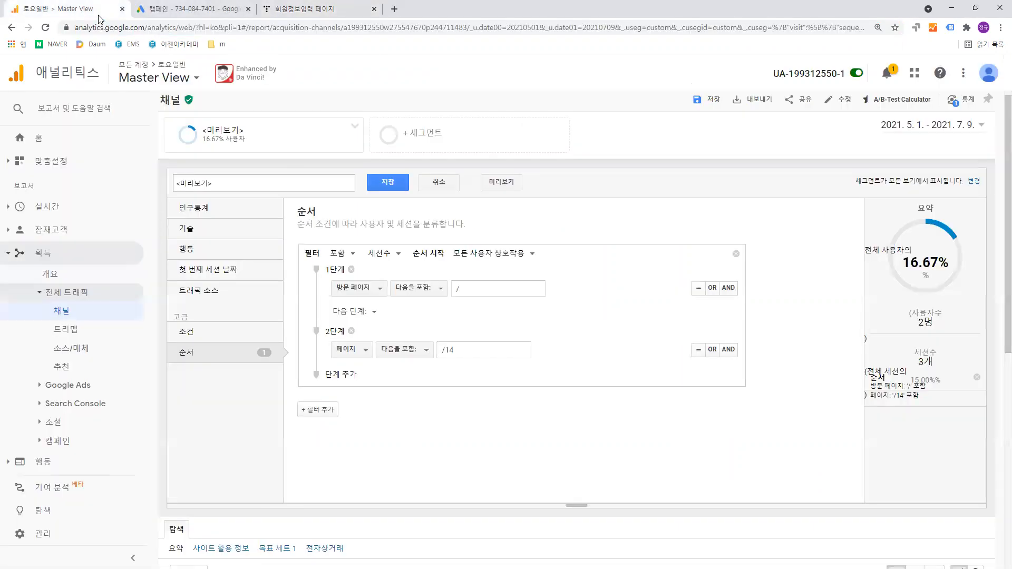
click(345, 375)
click(375, 420)
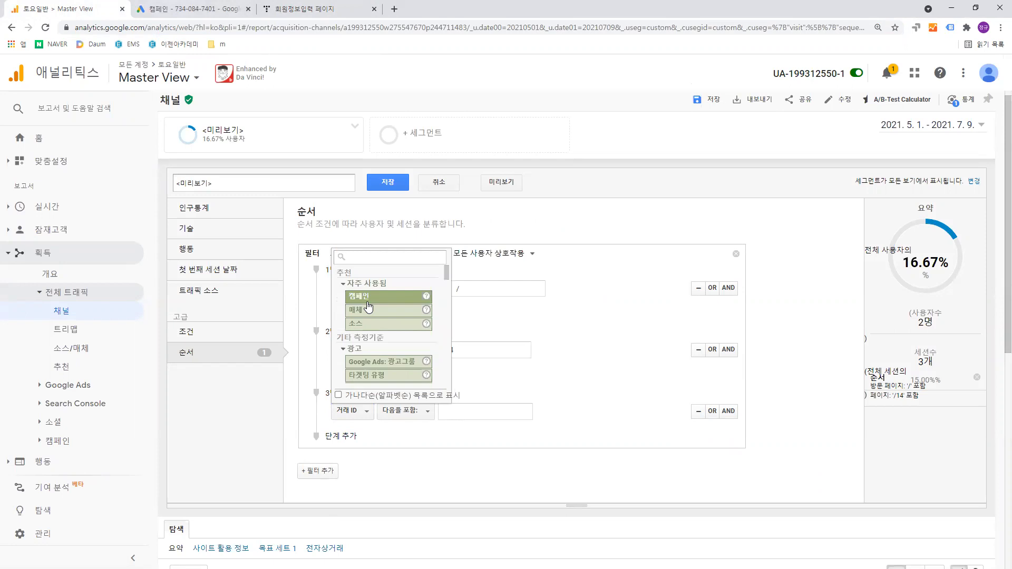
text(이벤트)
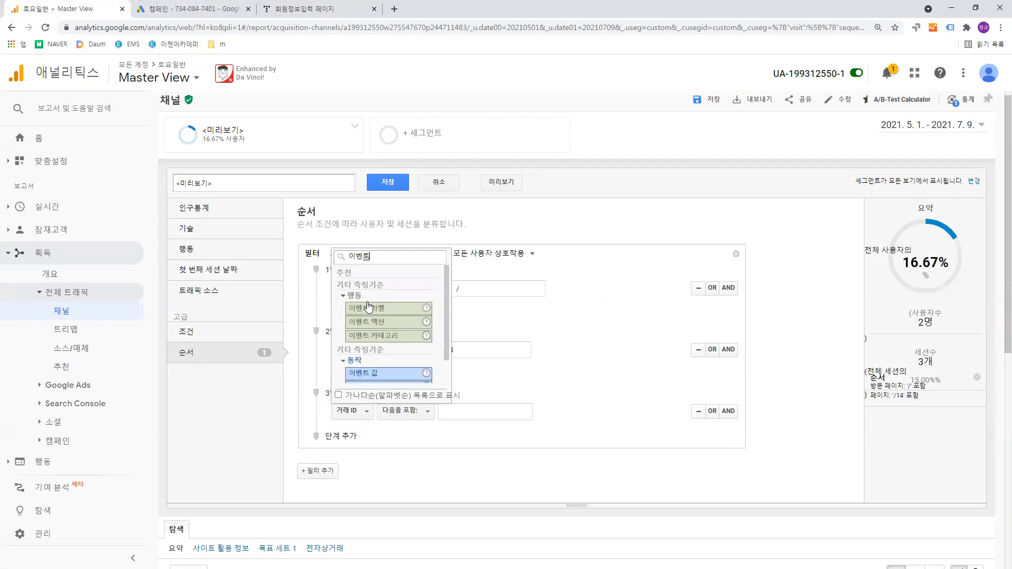
click(397, 341)
click(482, 411)
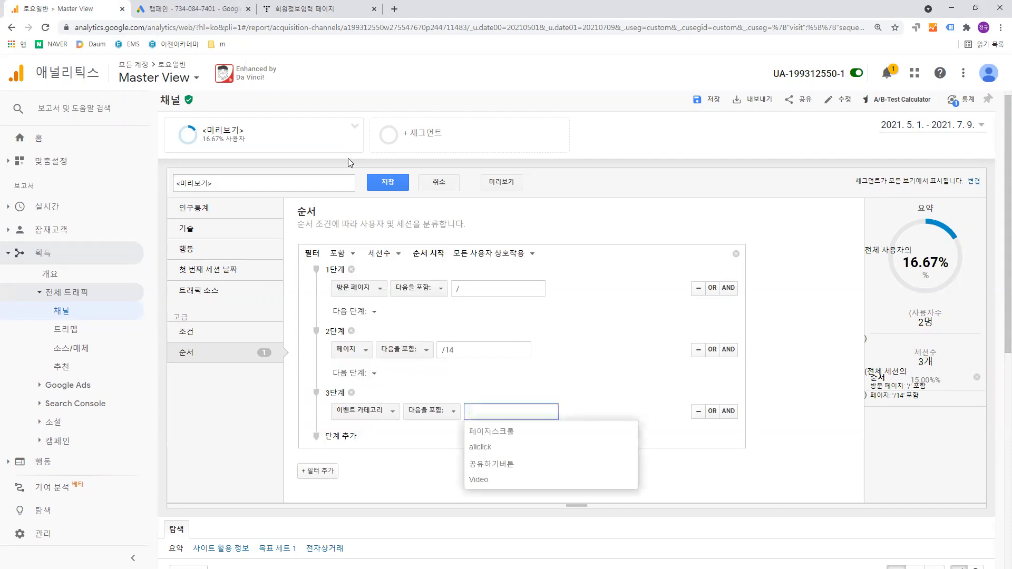
click(502, 432)
- Add an AND condition to step 3 of the sequence and set its dimension to 페이지
click(731, 418)
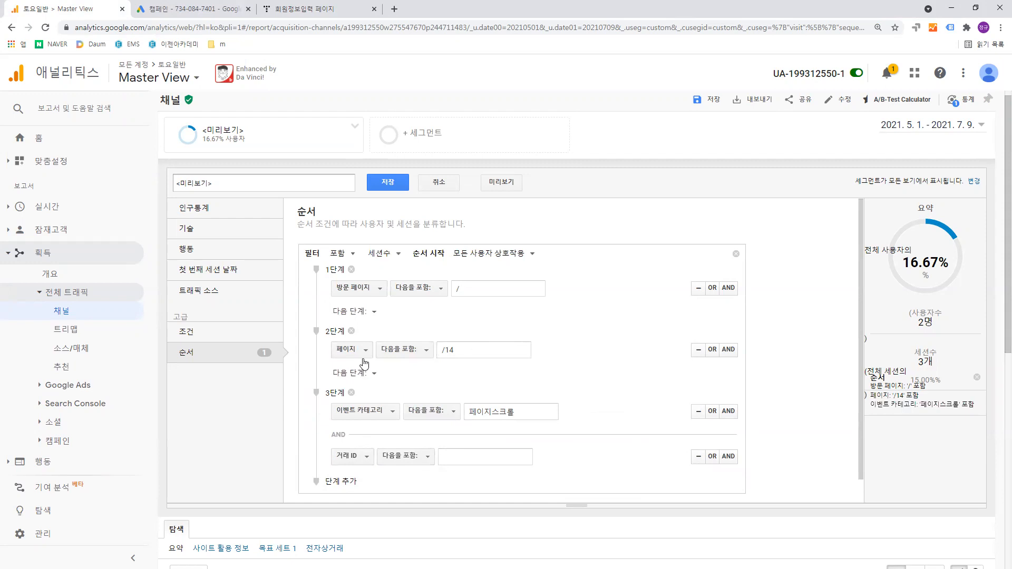
click(369, 458)
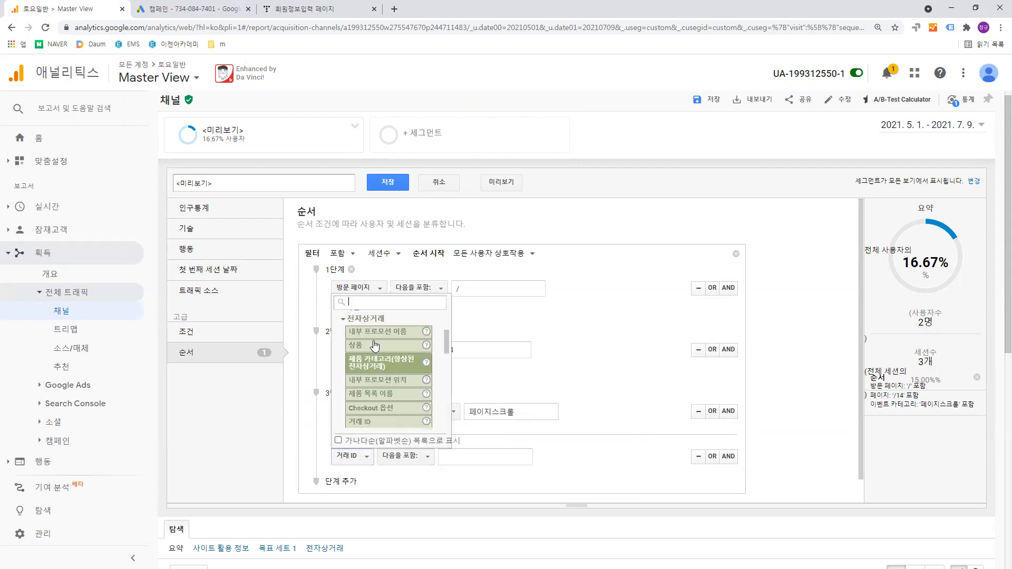
text(이)
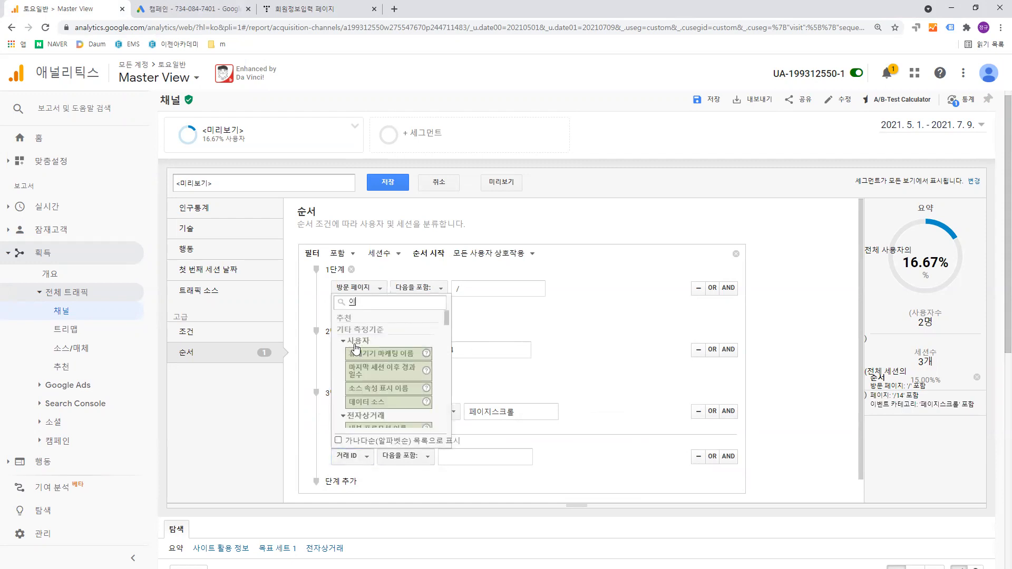
key(BackSpace)
text(페이지)
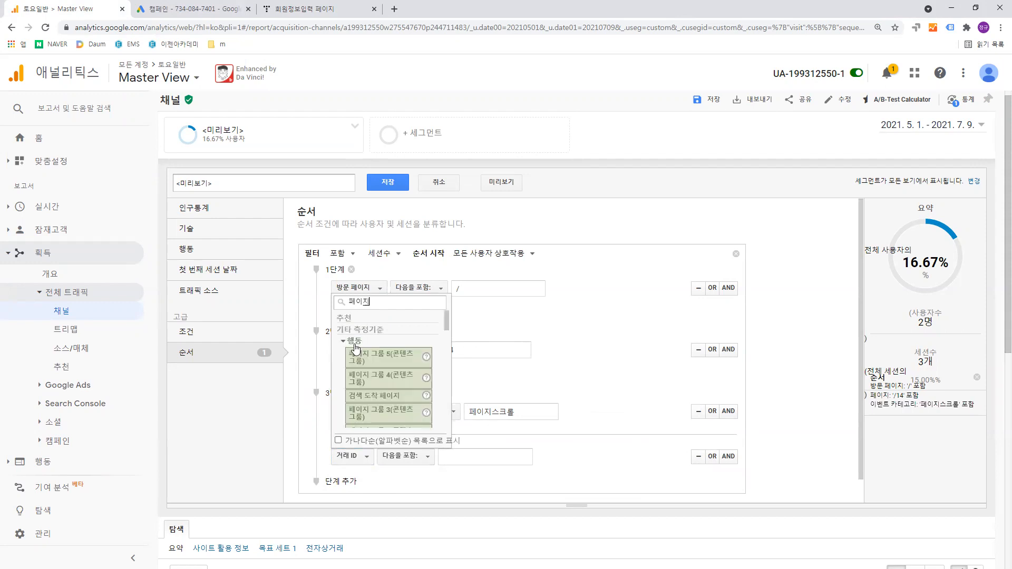
scroll(373, 354, down, 5)
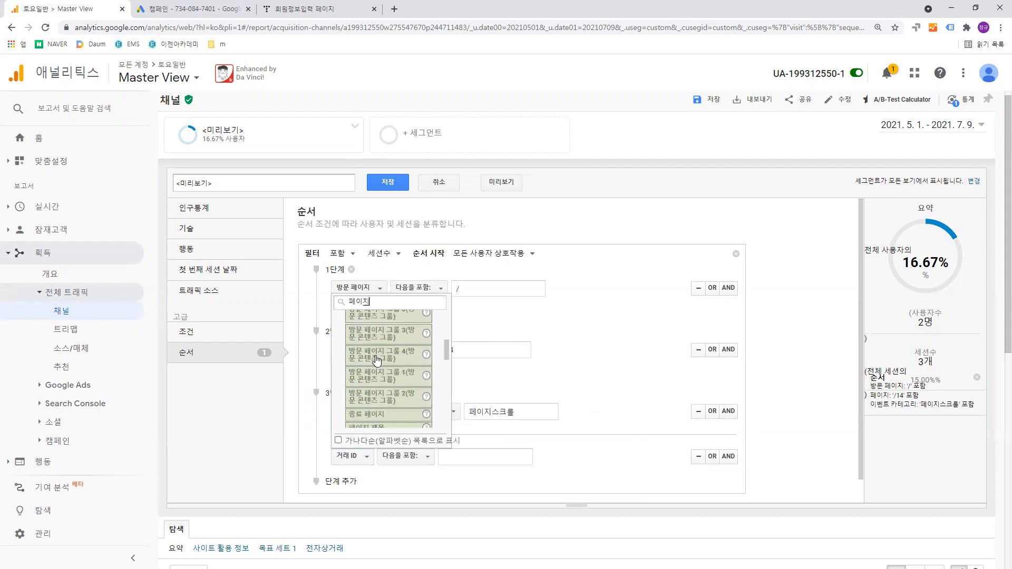
scroll(376, 363, down, 5)
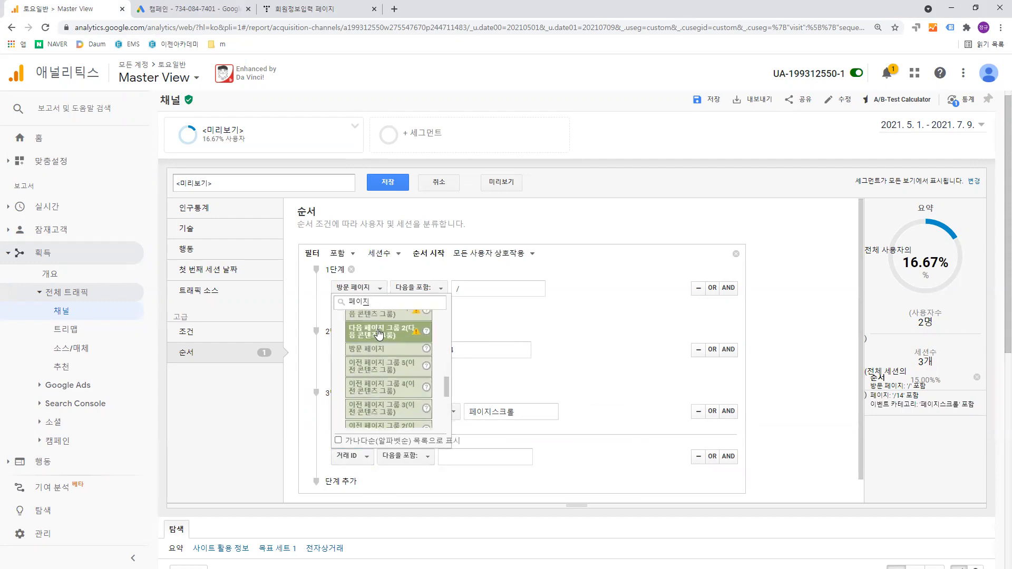
scroll(376, 369, down, 5)
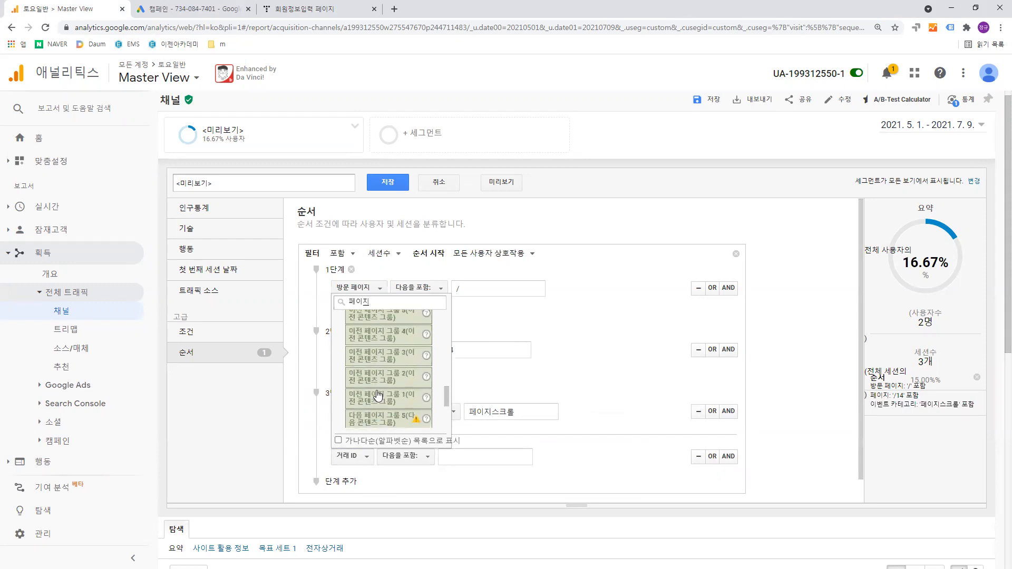
scroll(378, 396, up, 3)
scroll(378, 395, up, 3)
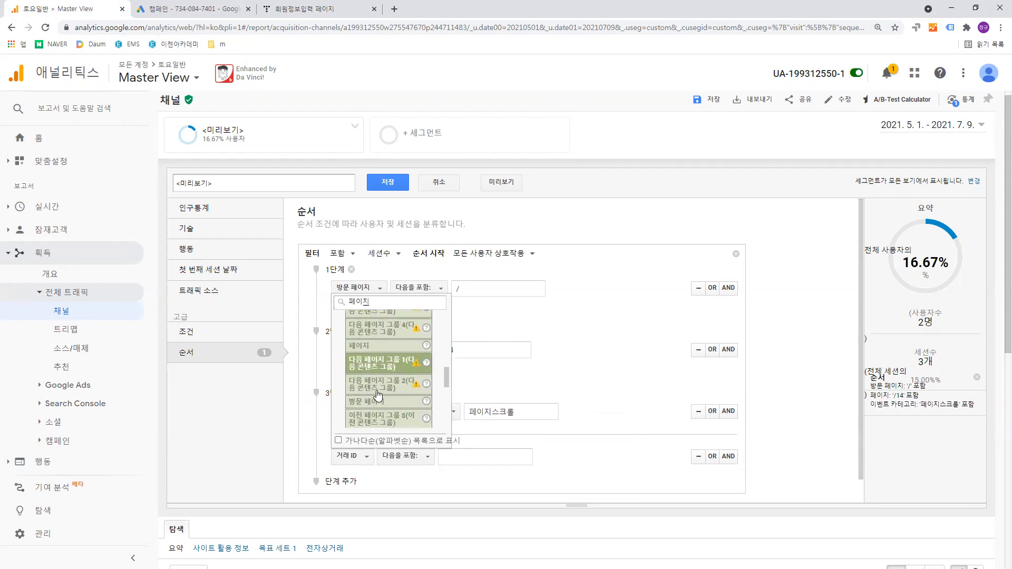
click(377, 349)
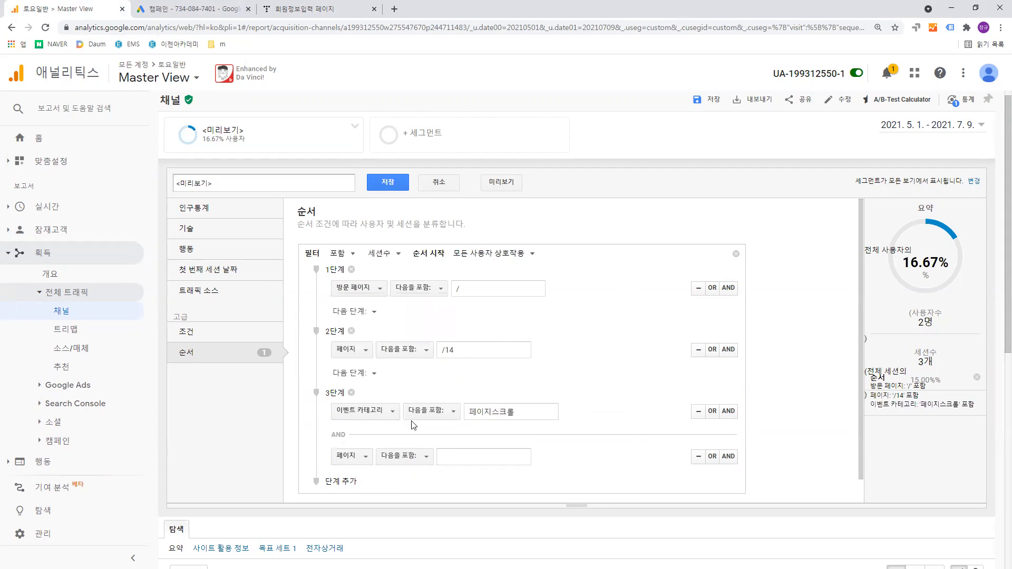
- Set the new 페이지 condition in step 3 to contain "/14", reusing the value from step 2
click(415, 461)
click(449, 457)
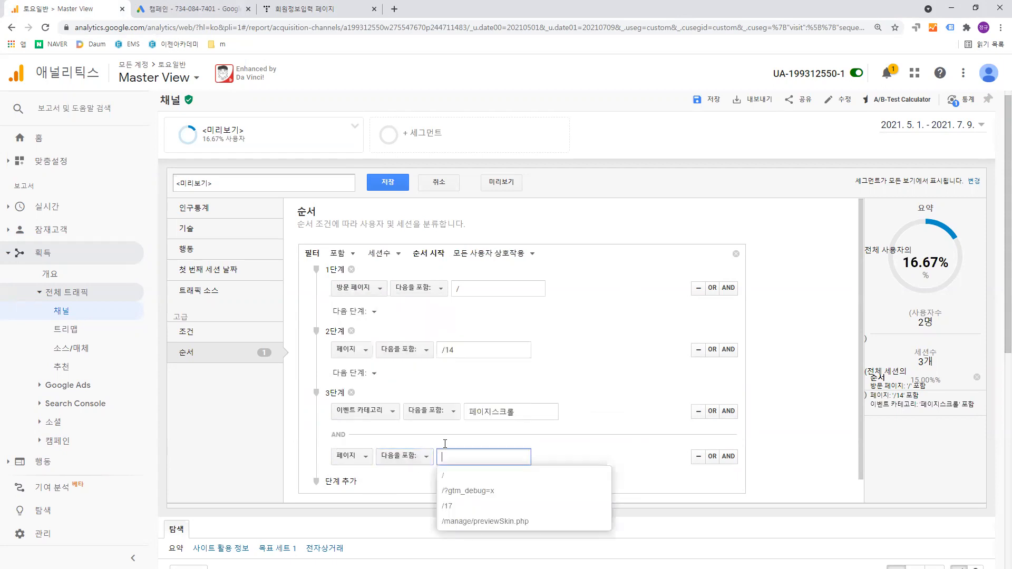
drag(467, 348, 425, 354)
key(ctrl+c)
click(452, 457)
key(ctrl+v)
click(580, 456)
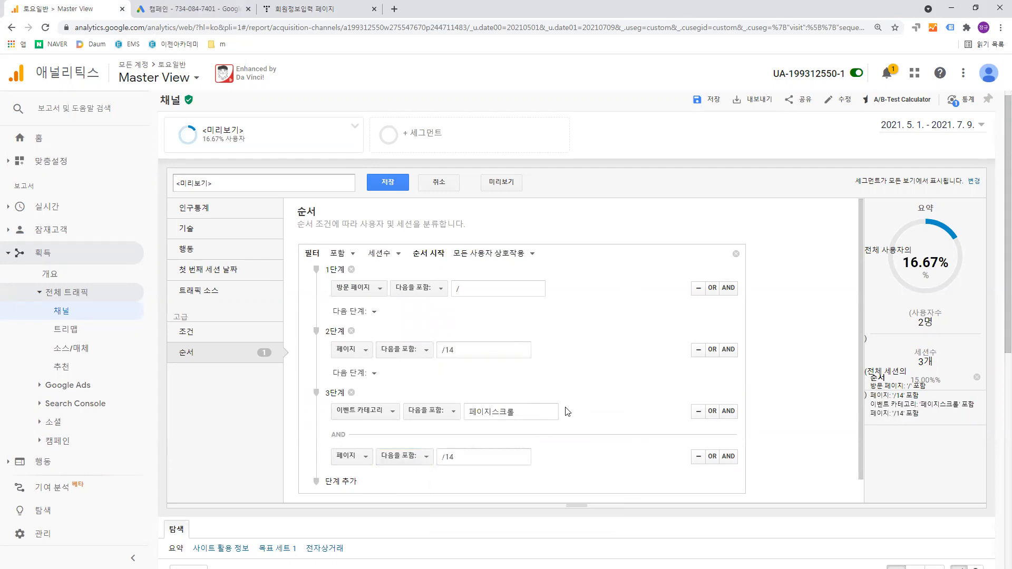
- Add another AND condition below 이벤트 카테고리 in step 3 with 이벤트 라벨 as its dimension
click(729, 412)
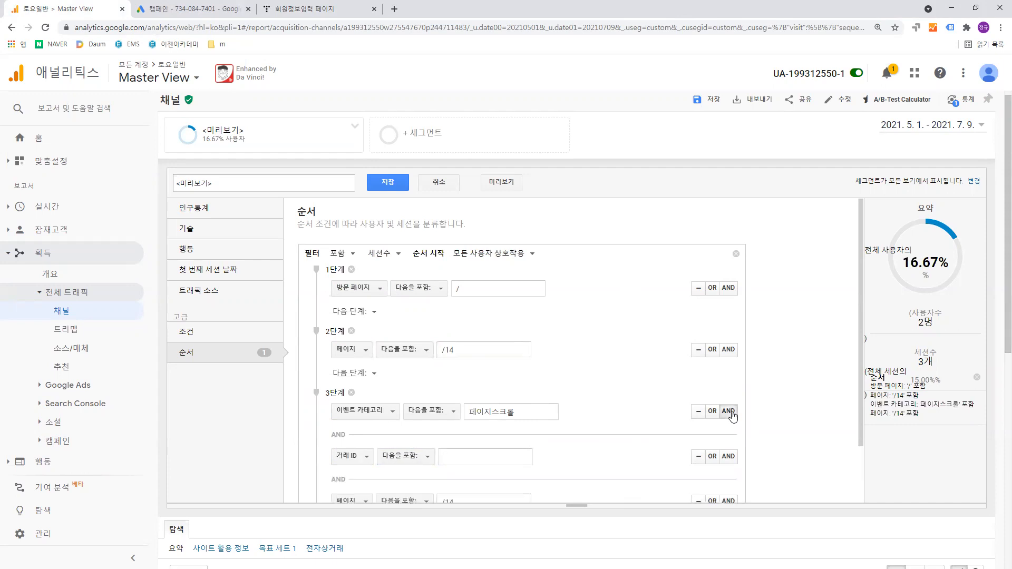
scroll(647, 390, down, 2)
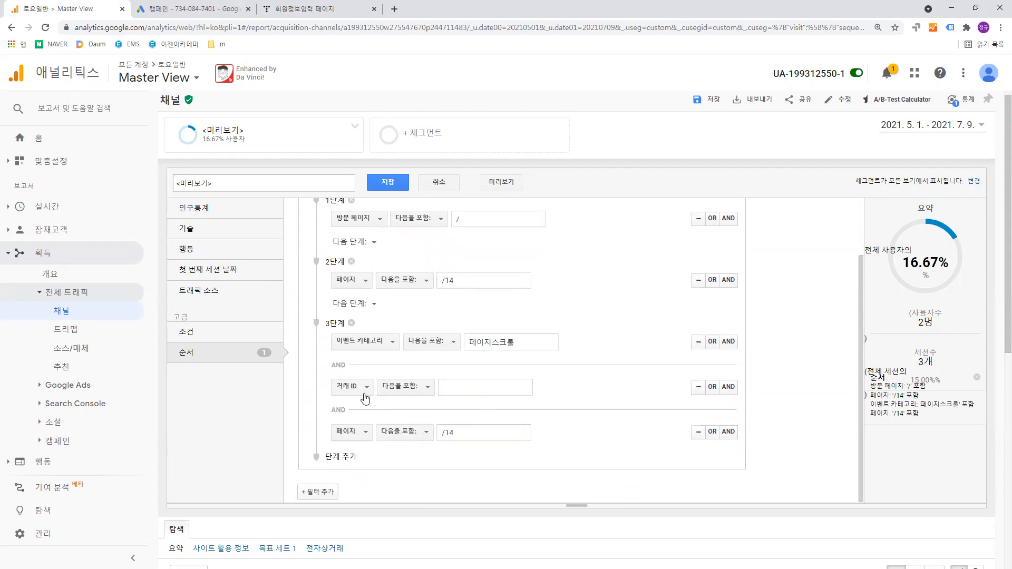
click(372, 387)
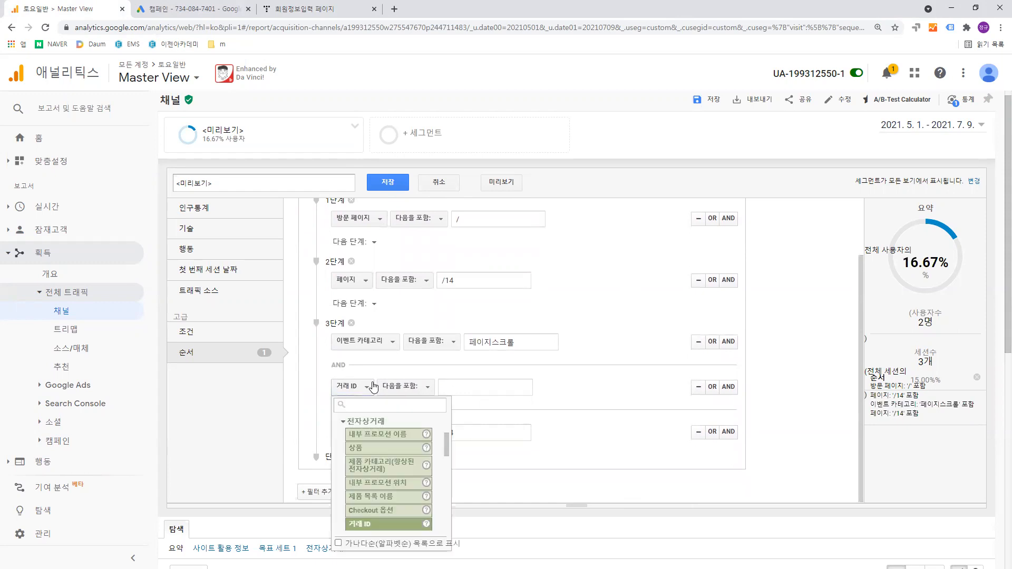
text(이)
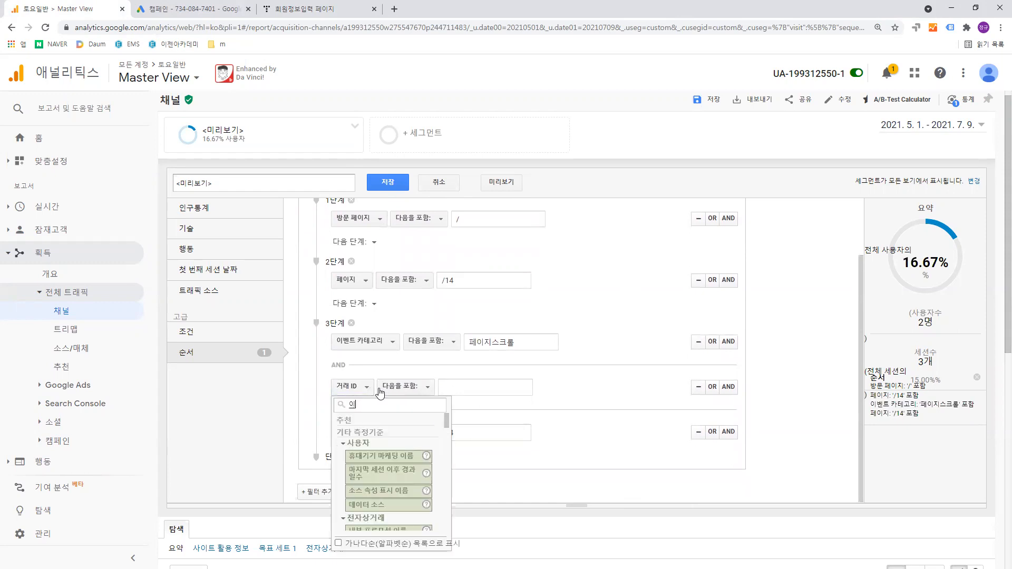
text(베ㄴ트)
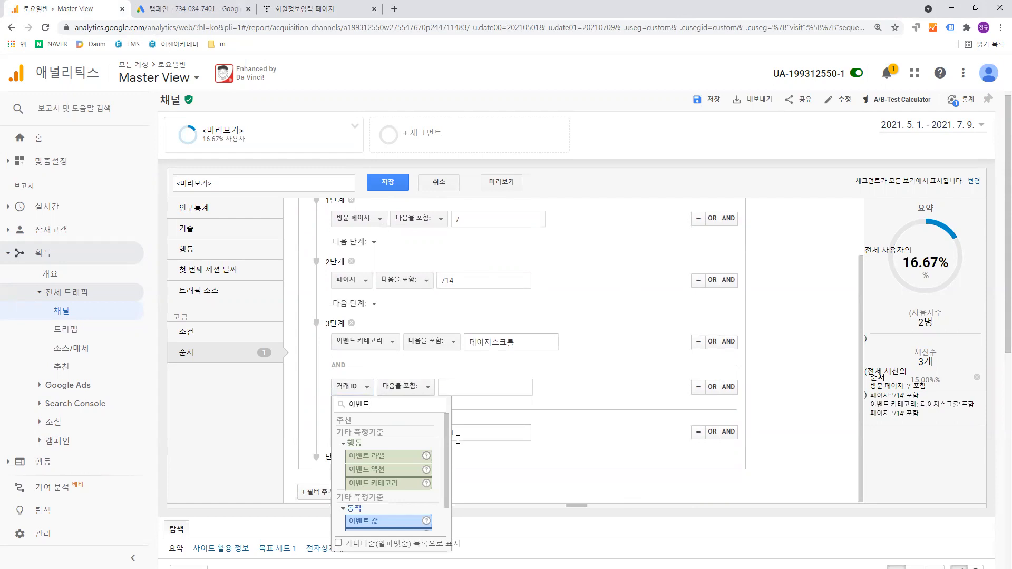
click(402, 462)
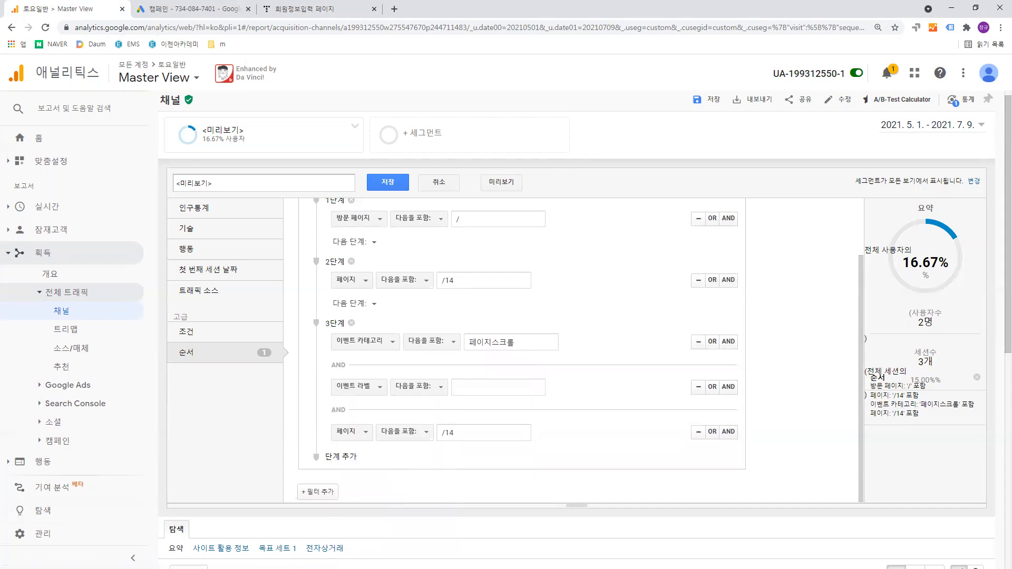
- Switch to Google Tag Manager, examine the 모든스크롤추적 tag's label and its 페이지스크롤(모든페이지) trigger thresholds, and return to Google Analytics
key(alt+Tab)
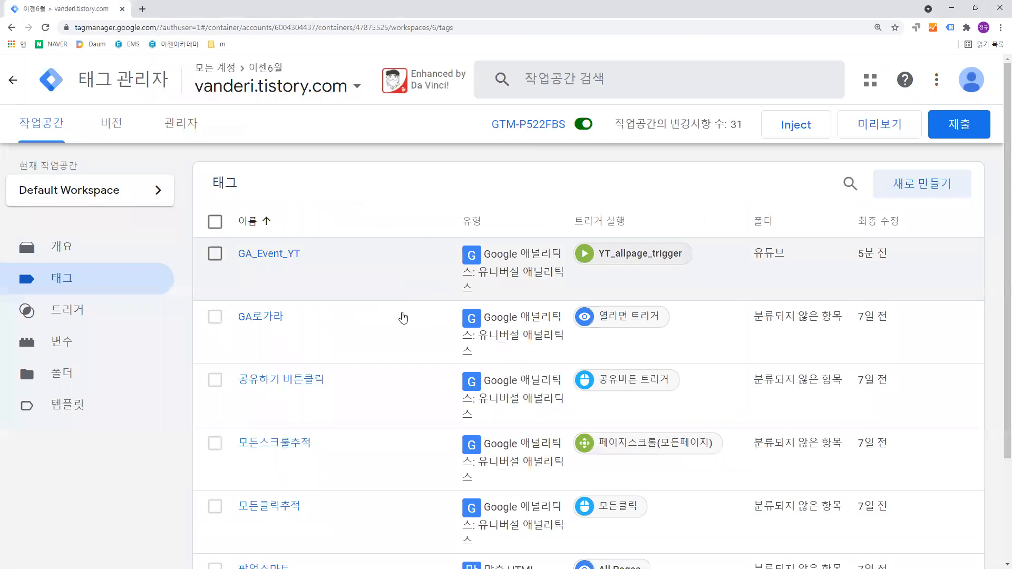
scroll(338, 341, down, 2)
click(299, 338)
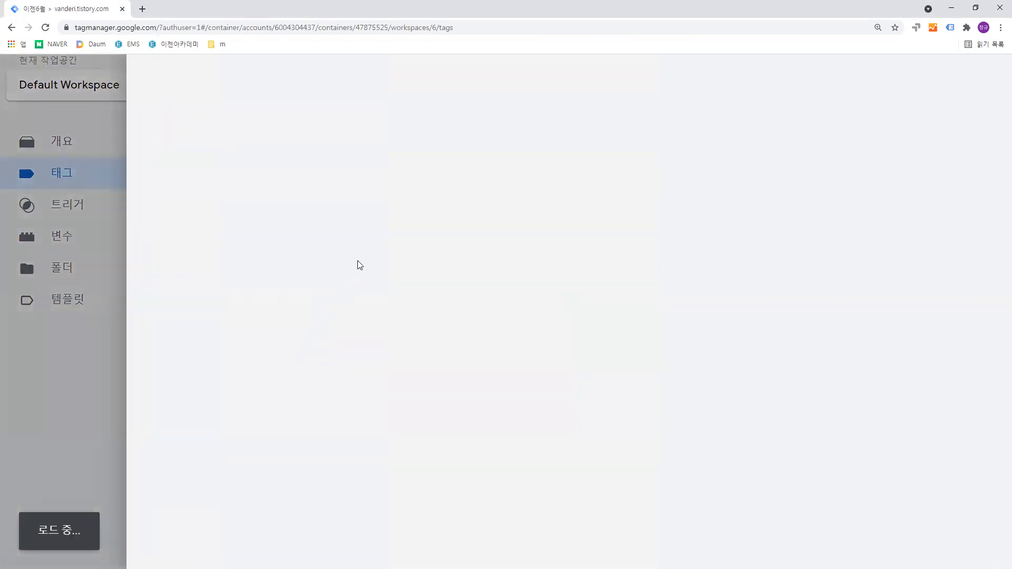
scroll(417, 285, down, 3)
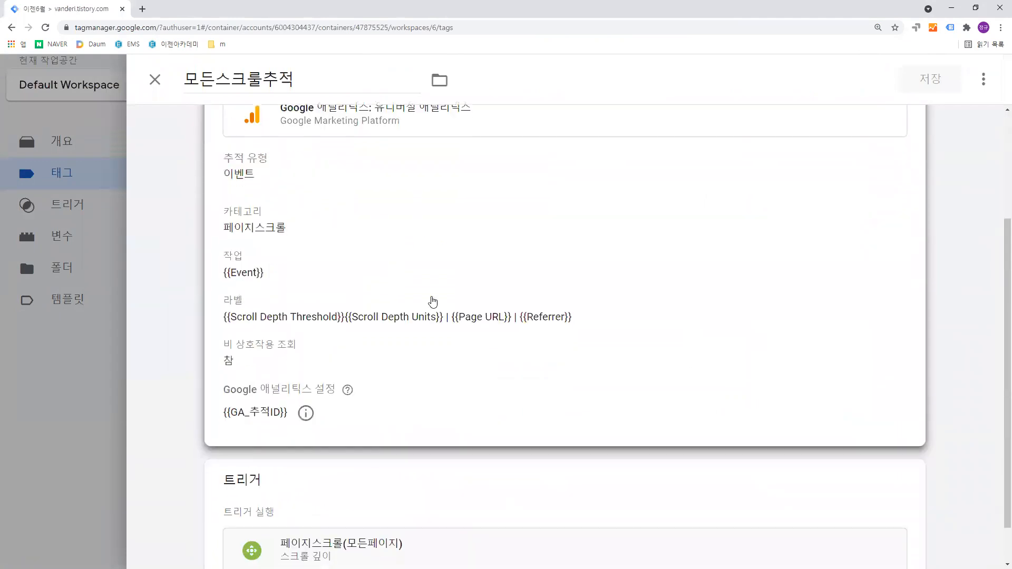
scroll(400, 318, down, 1)
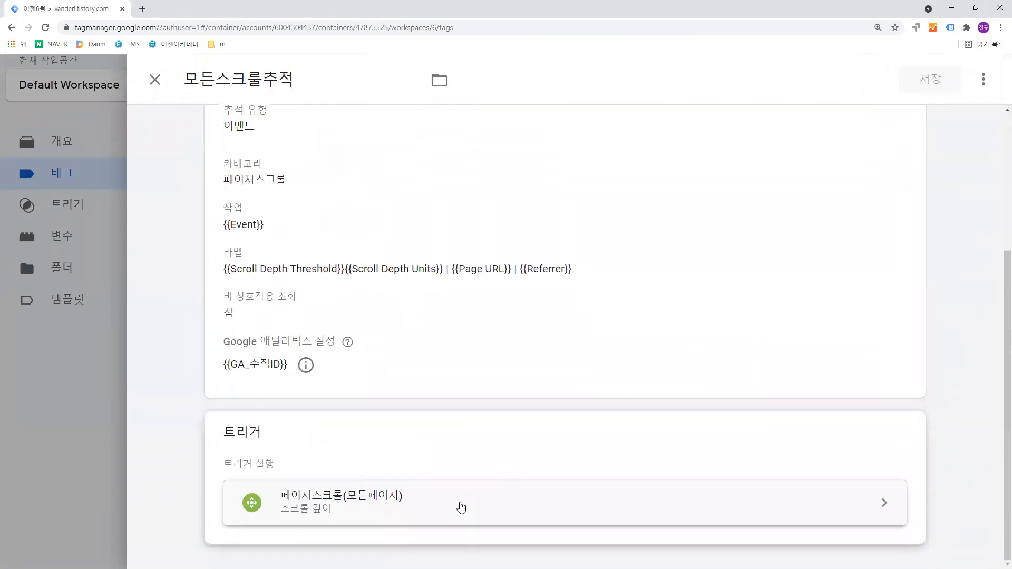
click(462, 508)
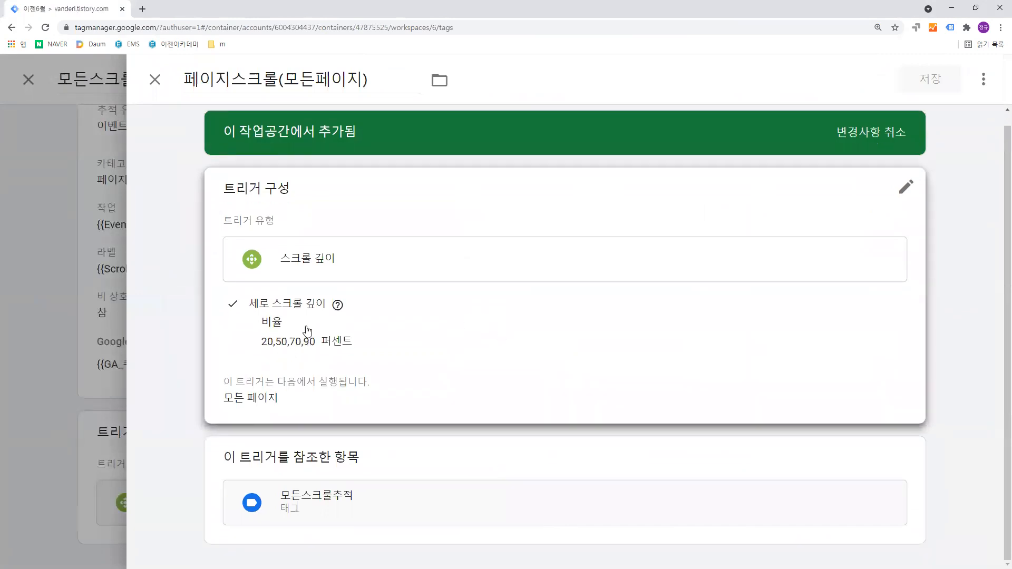
click(148, 87)
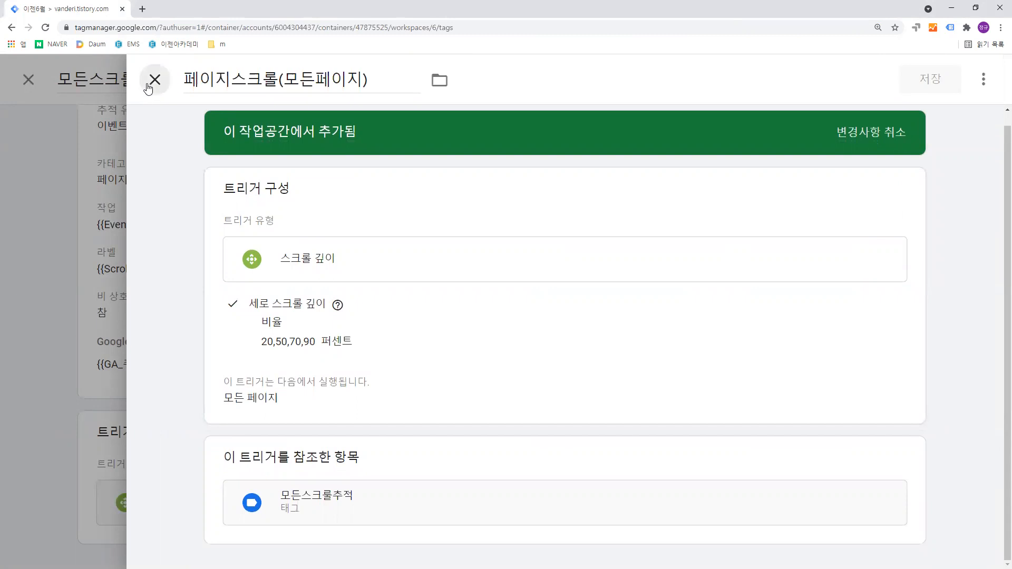
scroll(365, 226, up, 2)
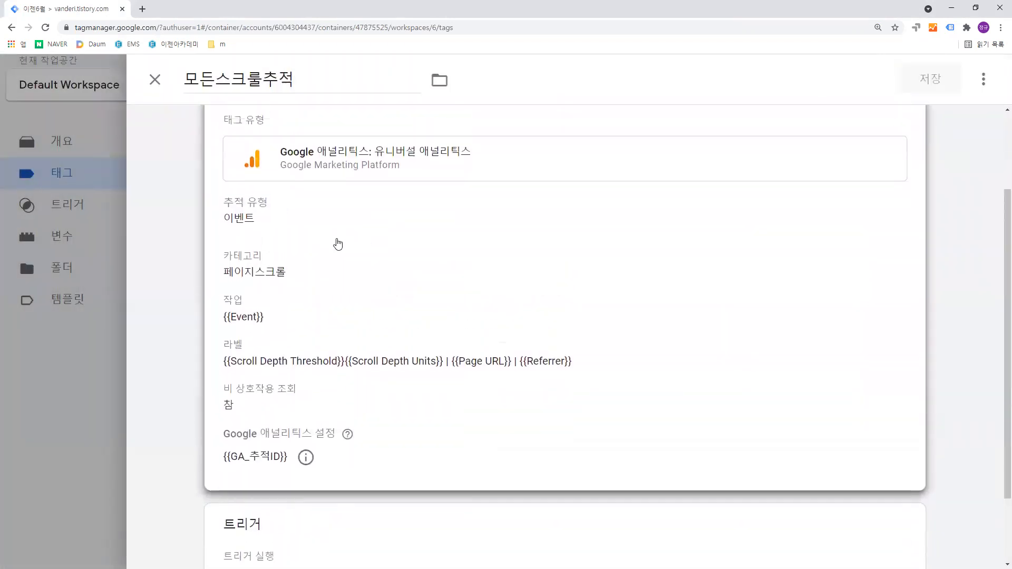
click(87, 363)
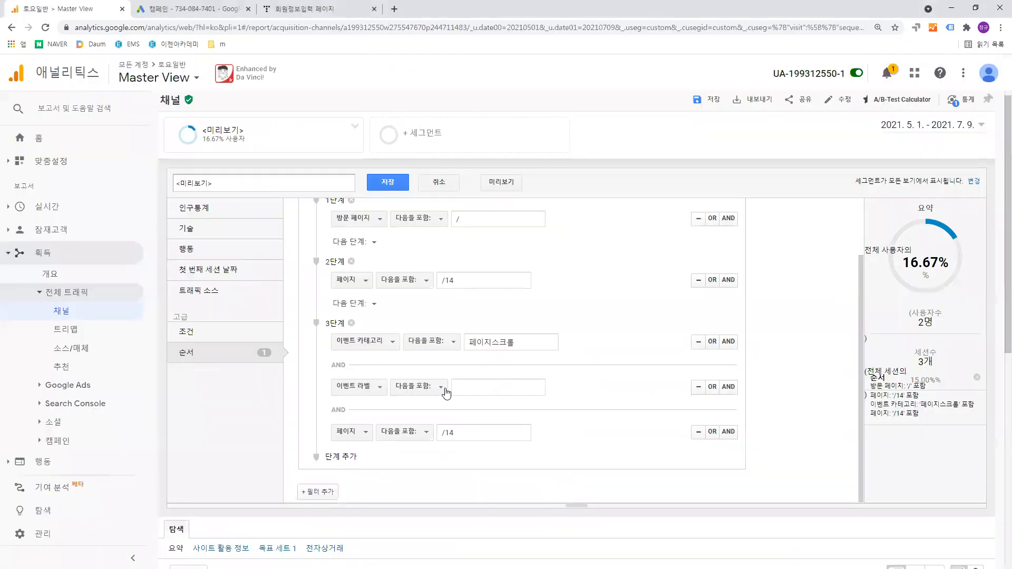
click(442, 388)
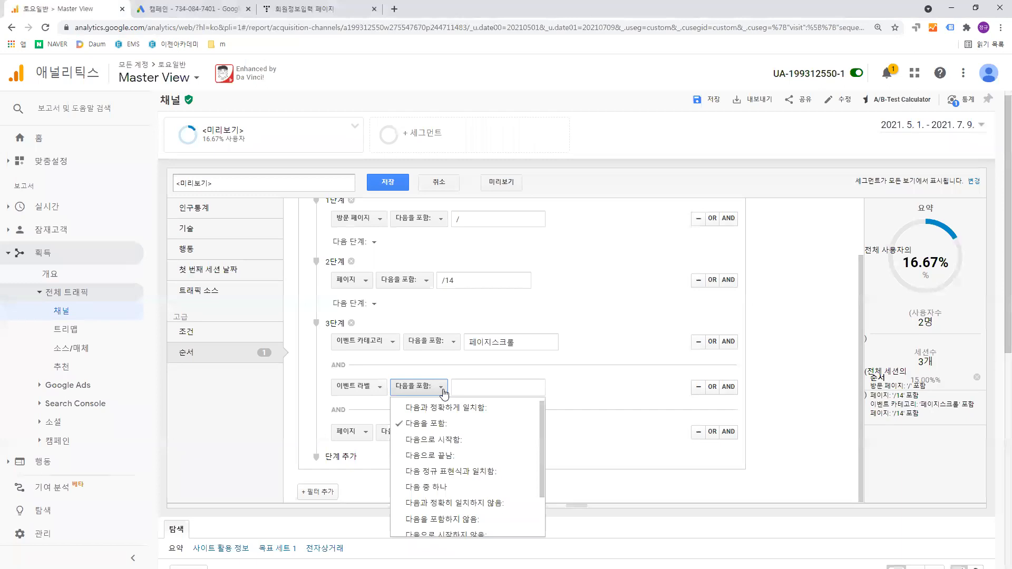
click(463, 386)
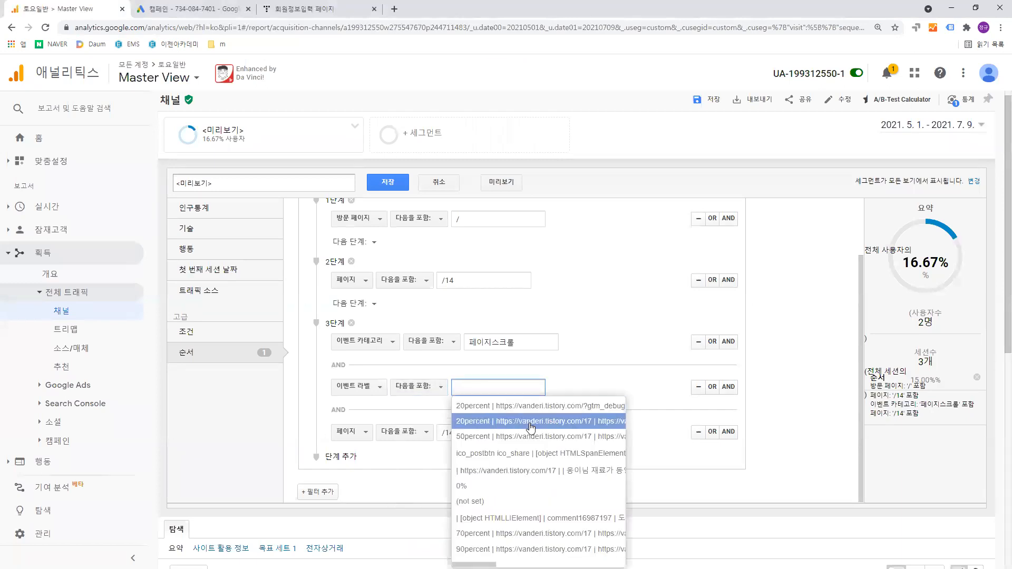
scroll(531, 428, down, 1)
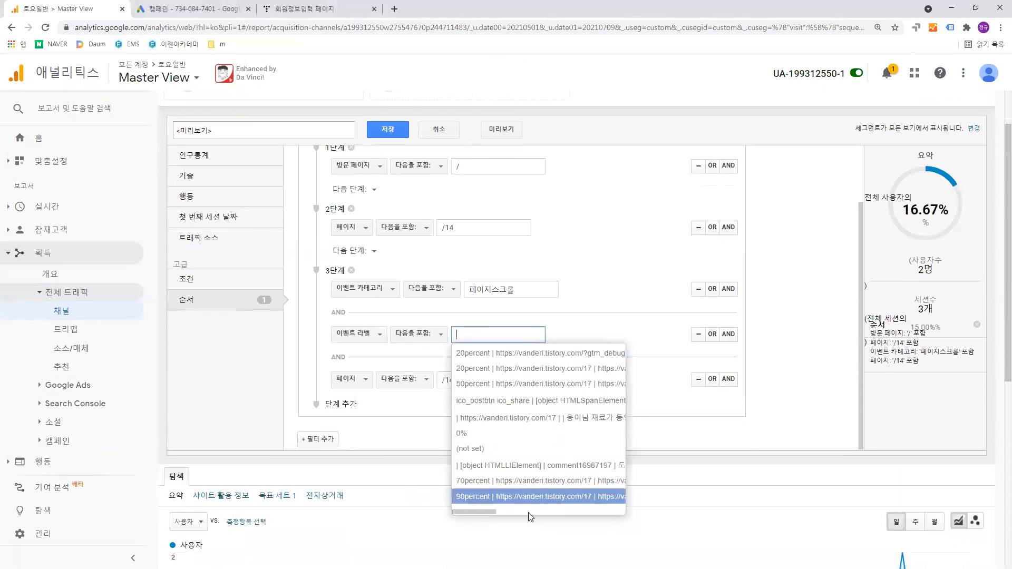
mouse_move(486, 512)
mouse_down()
mouse_move(499, 511)
mouse_move(467, 513)
mouse_move(617, 505)
mouse_move(477, 518)
mouse_up()
scroll(488, 477, up, 1)
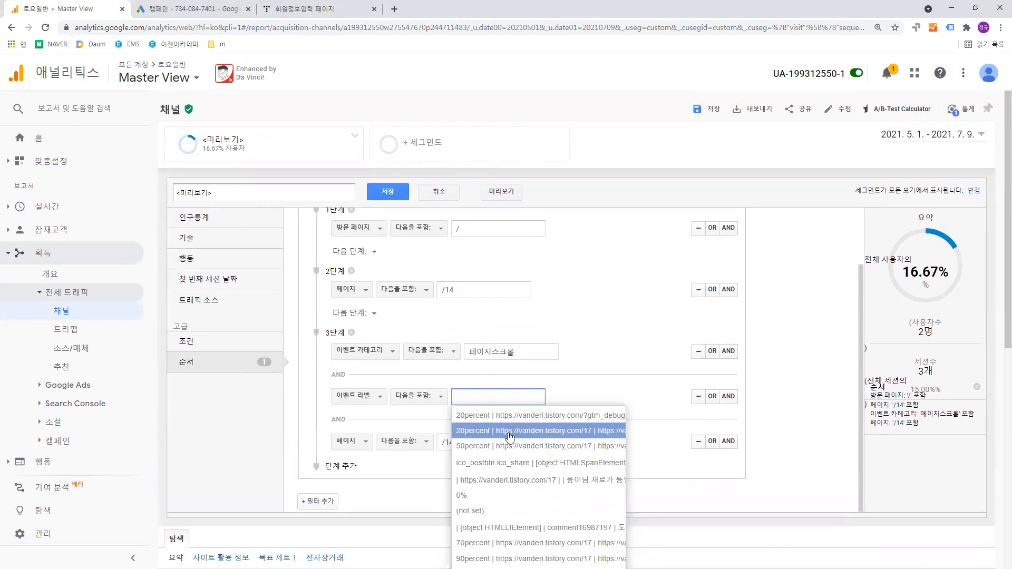
scroll(511, 456, down, 2)
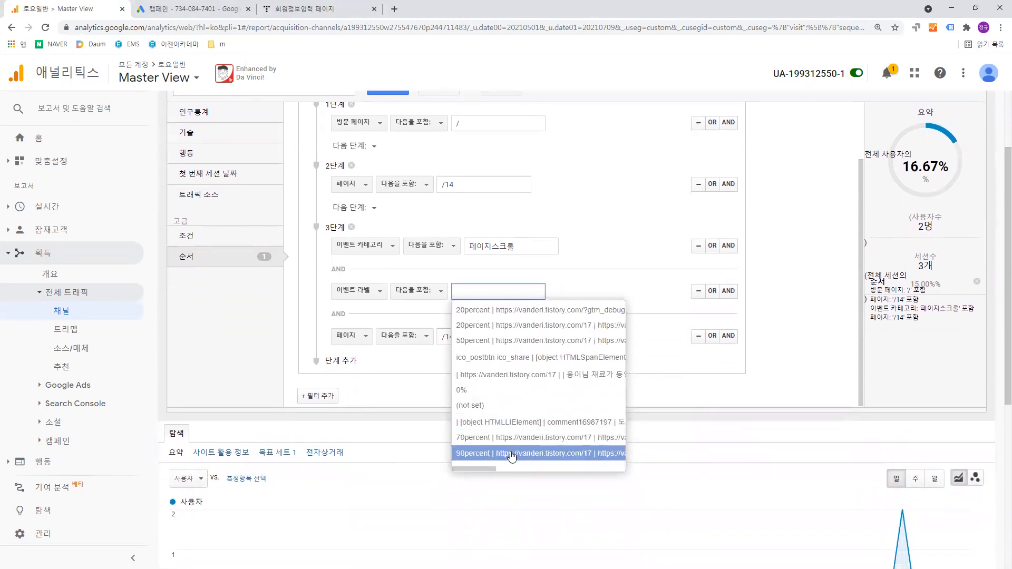
click(511, 454)
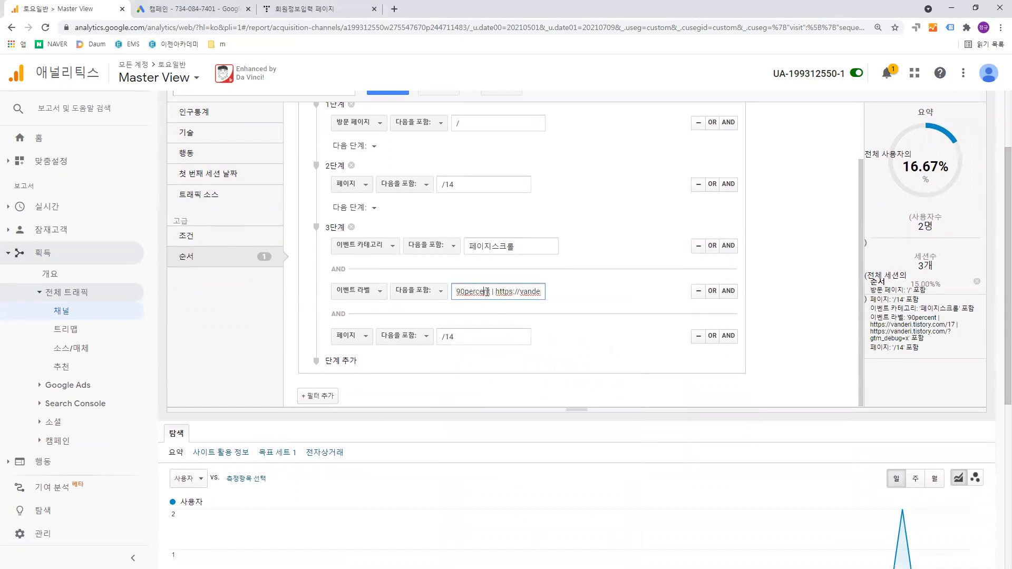
- Set the 이벤트 라벨 condition in step 3 to contain "70" and review the sequence steps
drag(457, 293, 537, 298)
text(70)
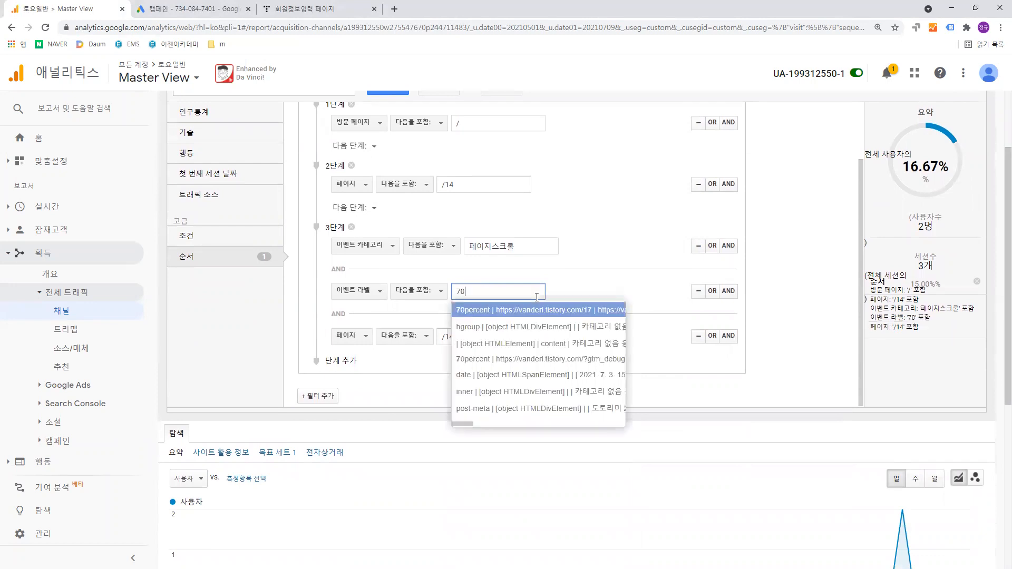
click(573, 293)
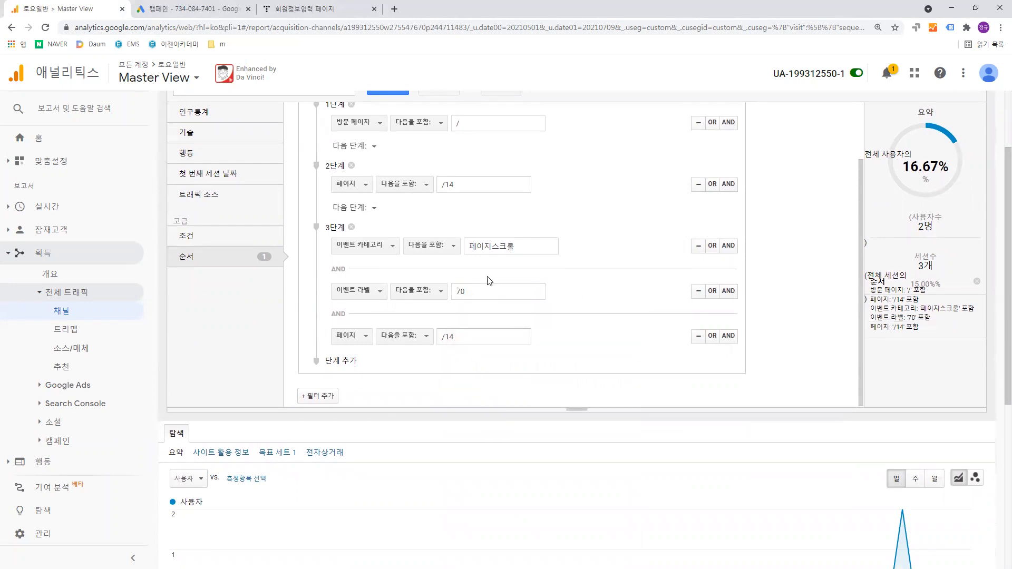
scroll(477, 277, up, 2)
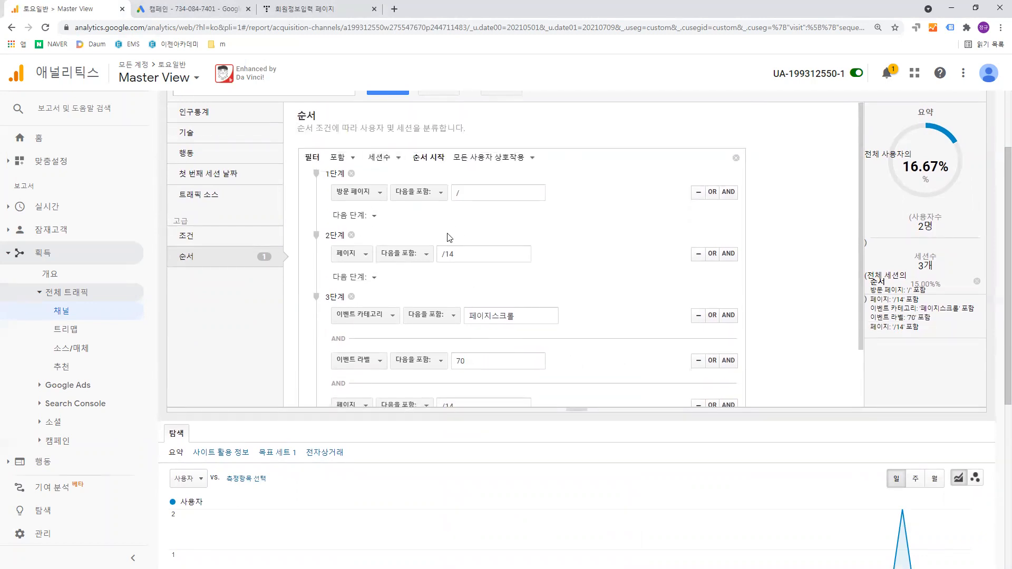
scroll(454, 237, down, 2)
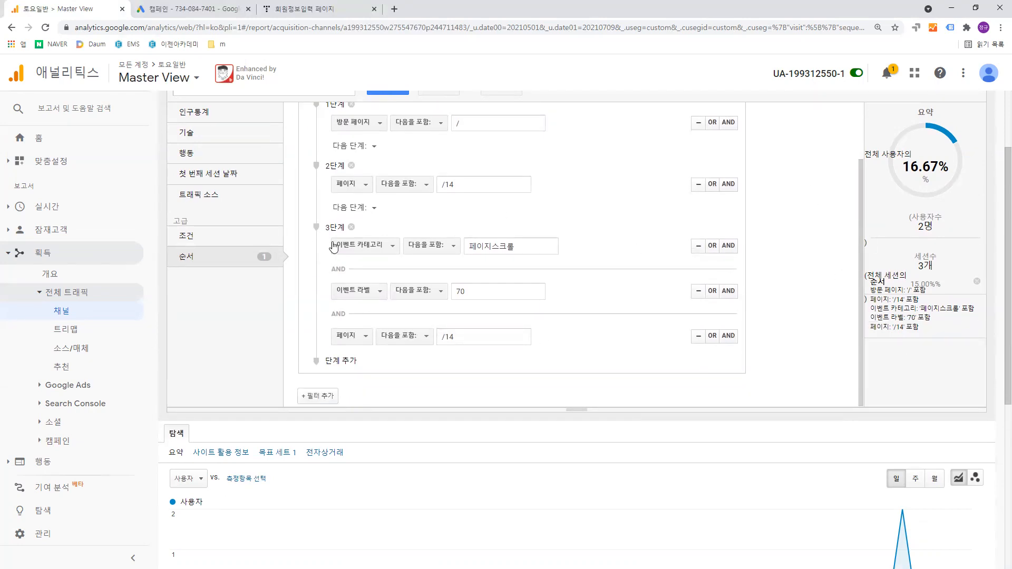
- Review the conditions of all three sequence steps in the segment editor
scroll(442, 302, down, 2)
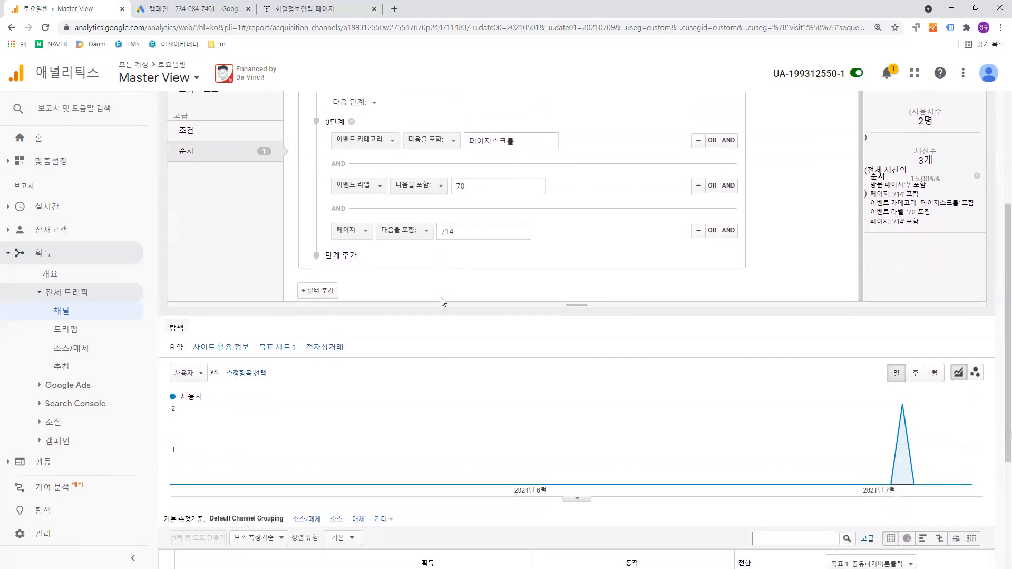
scroll(419, 200, up, 2)
scroll(419, 199, down, 2)
scroll(384, 273, up, 1)
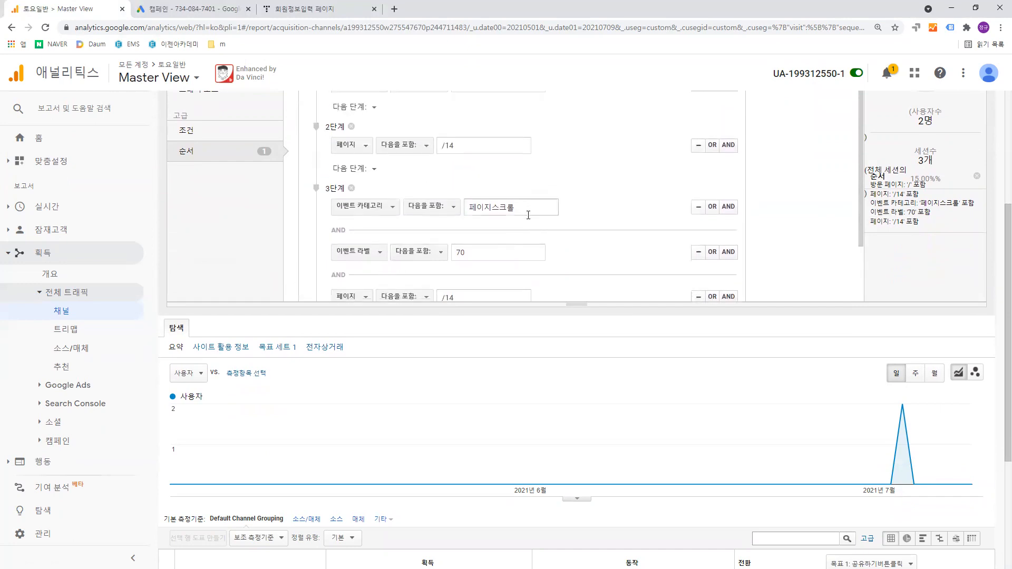
scroll(514, 246, down, 1)
scroll(733, 190, up, 1)
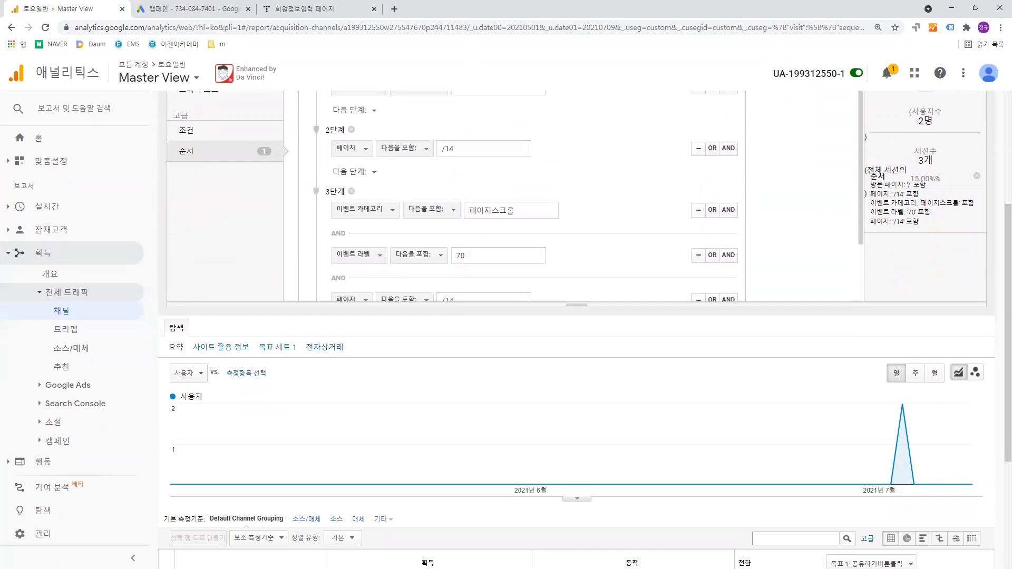
- Switch to the Notepad funnel notes, move the window over the segment editor, and examine the figure for each stage
key(alt+Tab)
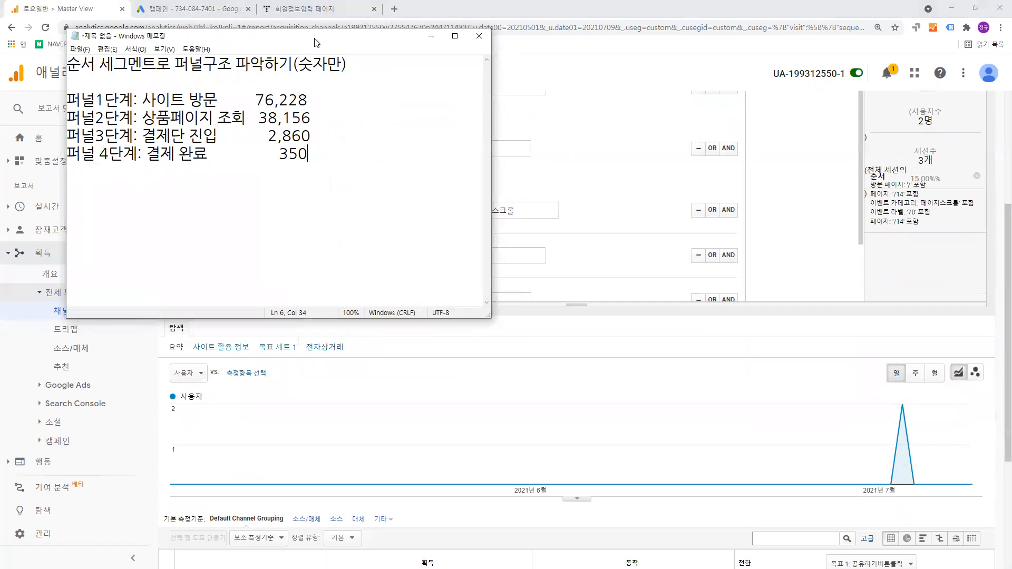
drag(356, 44, 636, 98)
drag(536, 153, 590, 209)
click(590, 209)
drag(597, 172, 618, 174)
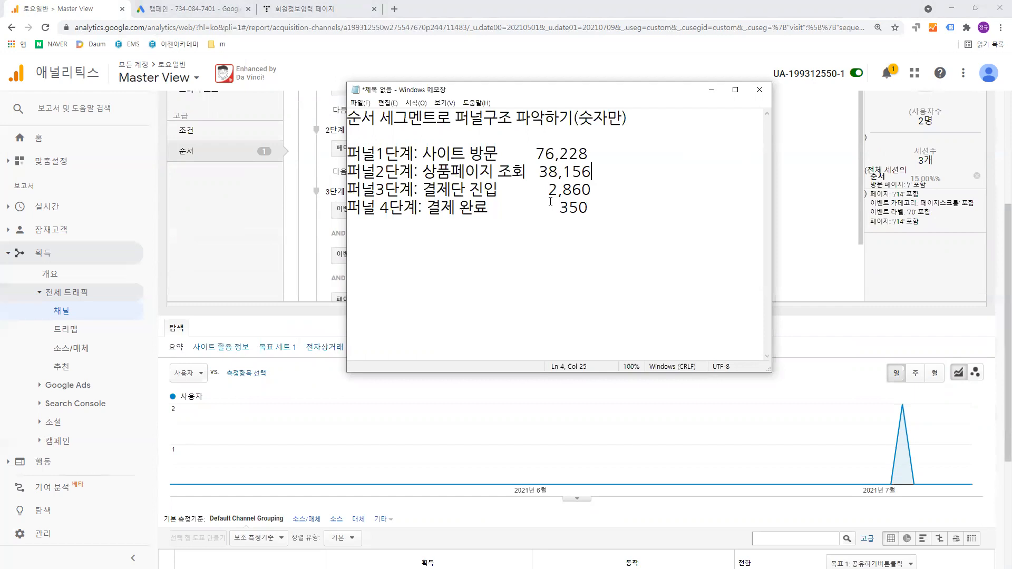
- Duplicate the four funnel stage lines a few blank lines below the original list
drag(588, 208, 334, 143)
click(519, 179)
drag(588, 209, 348, 152)
key(ctrl+c)
click(444, 233)
key(Return)
key(Return)
key(ctrl+v)
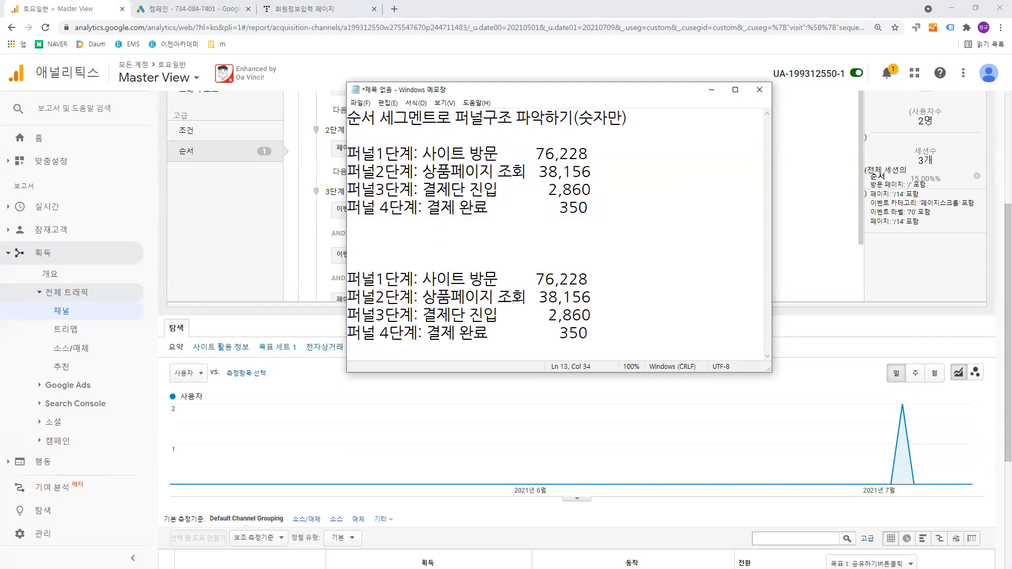
- Change the copied stage 1 line's description to "사이트 방문 10명"
drag(589, 279, 428, 279)
key(BackSpace)
text(사이트 방문 10명)
- Replace the copied stage 2 line's description with "스크롤 70 이상" and the count "8명"
key(Down)
key(End)
key(BackSpace)
key(BackSpace)
key(BackSpace)
key(BackSpace)
key(BackSpace)
key(BackSpace)
key(BackSpace)
key(BackSpace)
key(BackSpace)
key(BackSpace)
key(BackSpace)
key(BackSpace)
key(BackSpace)
key(BackSpace)
key(BackSpace)
key(BackSpace)
key(BackSpace)
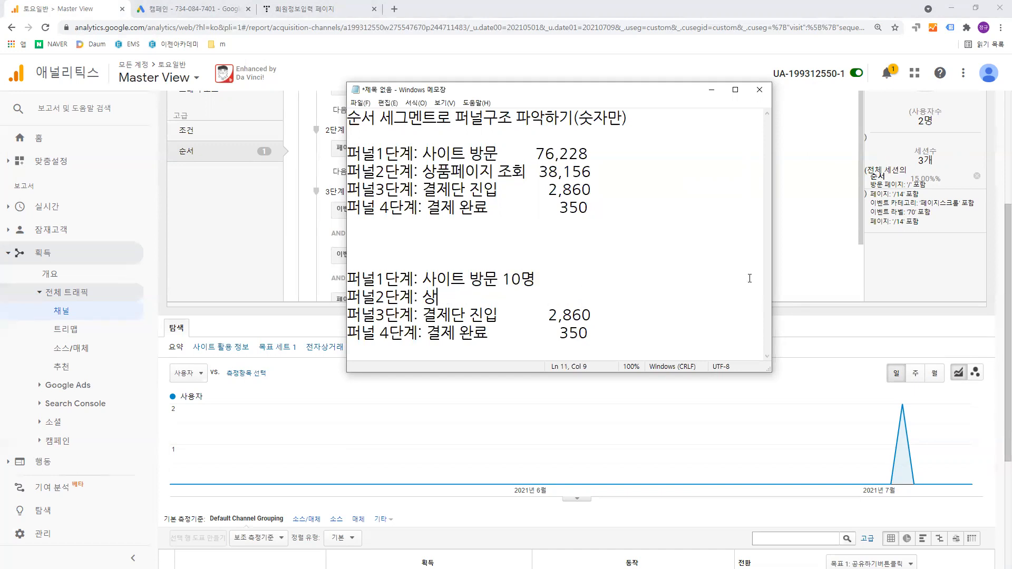
text(스크롤 )
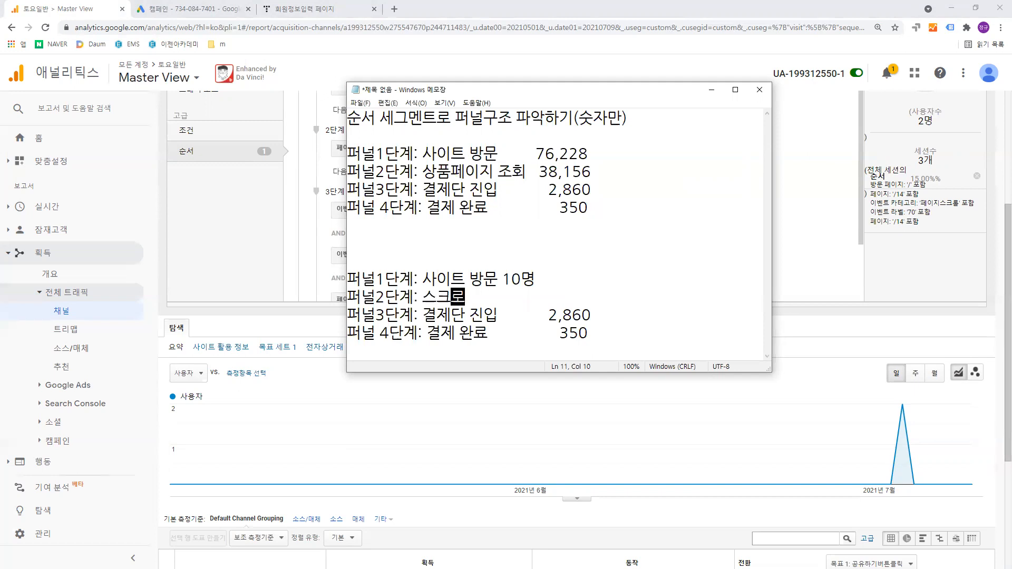
text(70 이상 )
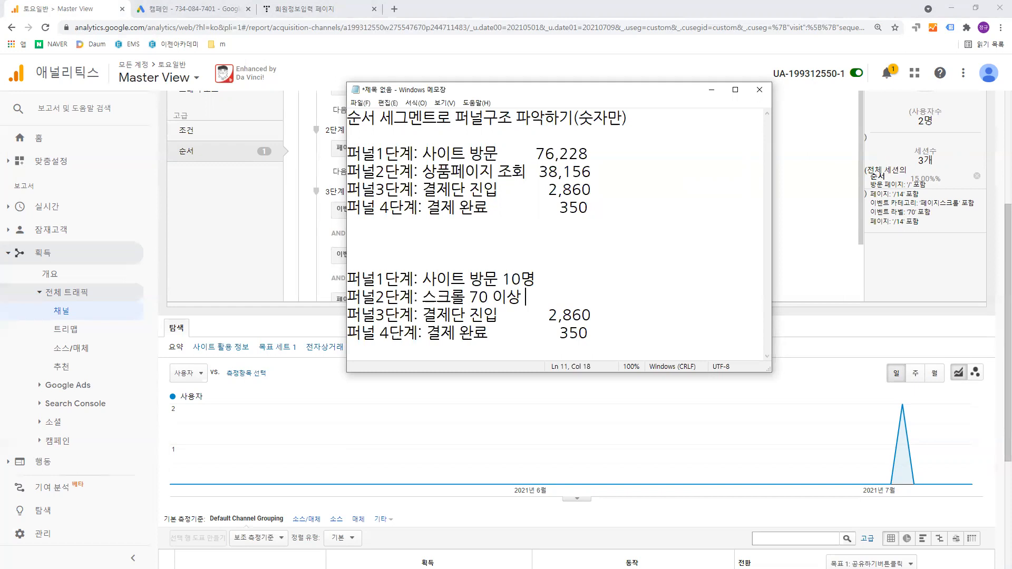
text(  8명)
- Replace the copied stage 3 line's description with "영상 재생" and the count "5명"
key(Return)
key(Down)
key(shift+Right)
key(shift+Right)
key(shift+Right)
key(Right)
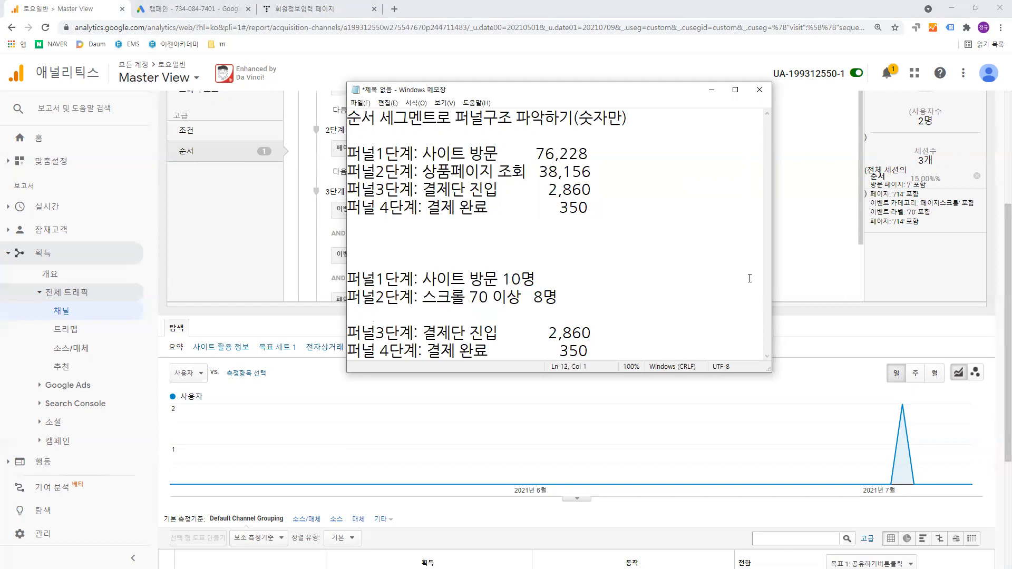
key(BackSpace)
key(Delete)
key(Delete)
key(Delete)
key(BackSpace)
key(BackSpace)
key(BackSpace)
key(BackSpace)
key(BackSpace)
key(BackSpace)
key(BackSpace)
key(BackSpace)
key(BackSpace)
key(BackSpace)
key(BackSpace)
key(BackSpace)
key(BackSpace)
key(BackSpace)
key(BackSpace)
key(BackSpace)
key(BackSpace)
key(BackSpace)
key(BackSpace)
key(BackSpace)
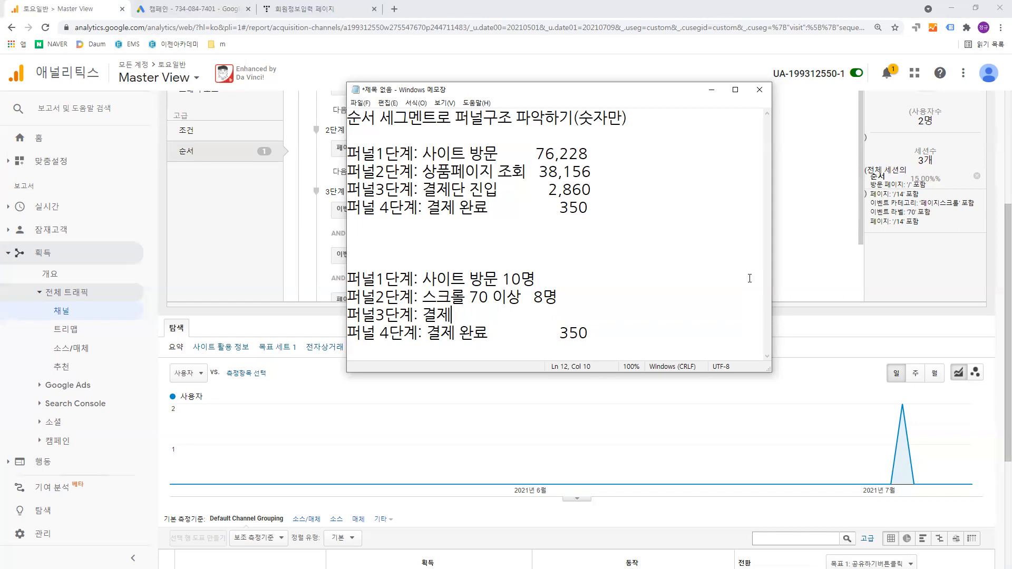
text(영상 잿생          )
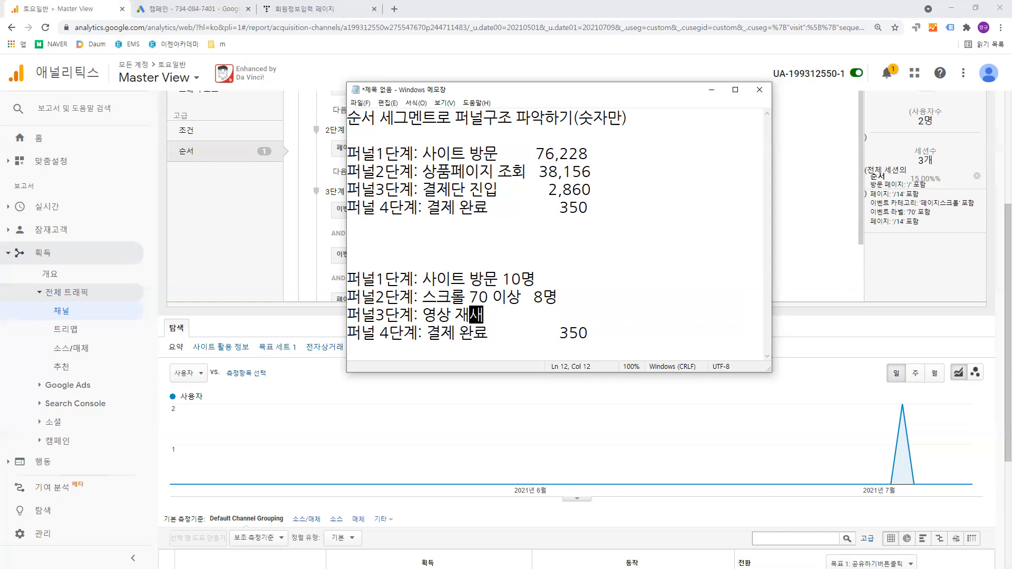
text( 5명)
- Replace the copied stage 4 line's description with "제품상세페이지 버튼클릭" and the count "3명"
key(Down)
key(Right)
key(End)
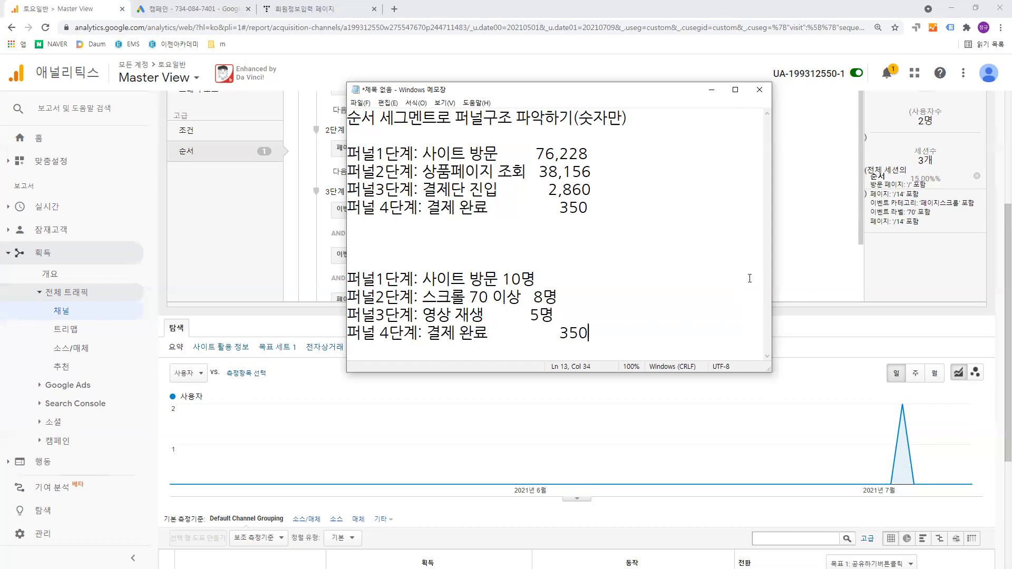
key(BackSpace)
key(BackSpace)
key(BackSpace)
key(BackSpace)
key(BackSpace)
key(BackSpace)
key(BackSpace)
key(BackSpace)
key(BackSpace)
key(BackSpace)
key(BackSpace)
key(BackSpace)
key(BackSpace)
key(BackSpace)
key(BackSpace)
key(BackSpace)
key(BackSpace)
key(BackSpace)
key(BackSpace)
key(BackSpace)
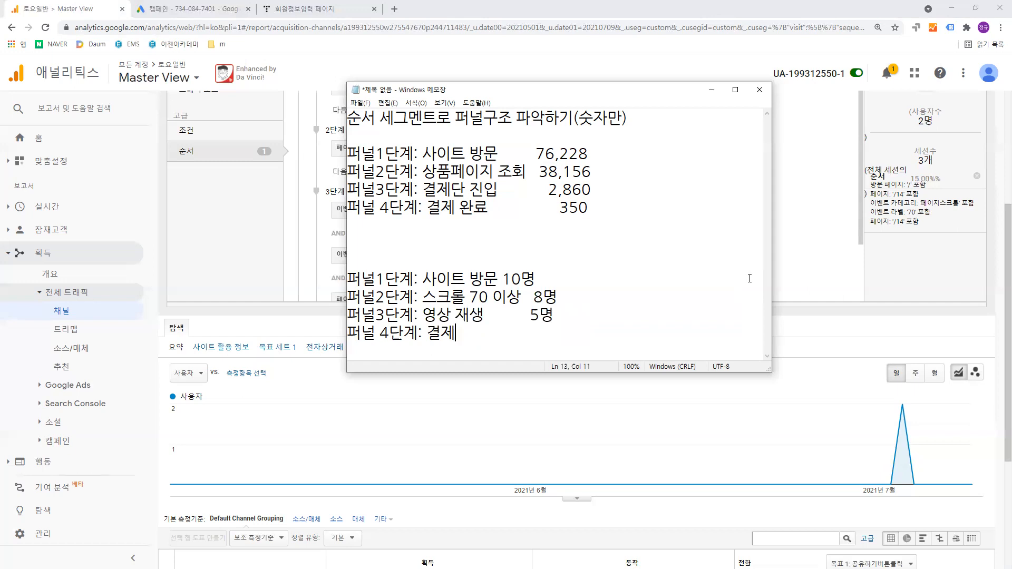
text(제품상)
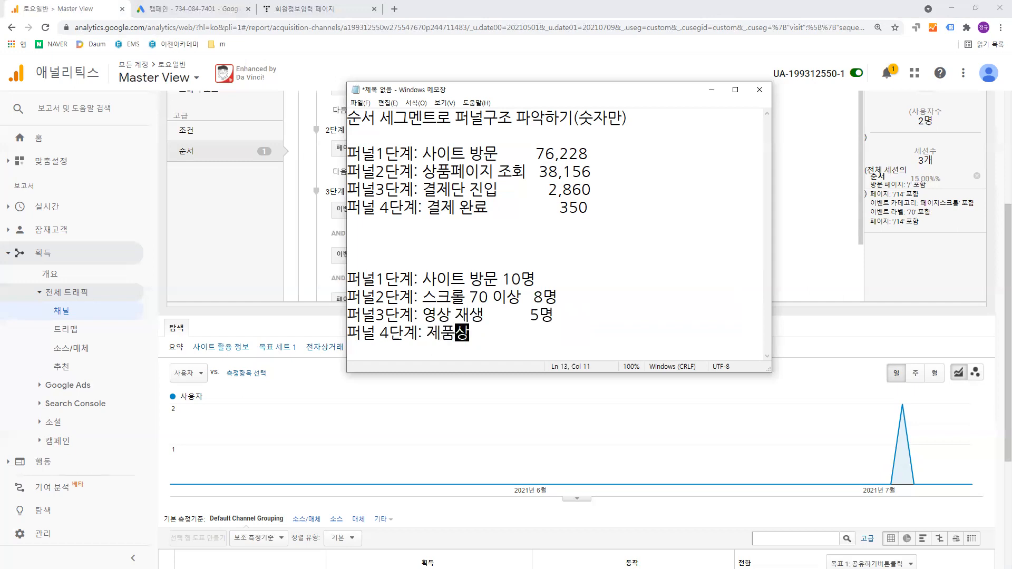
text(세페이지)
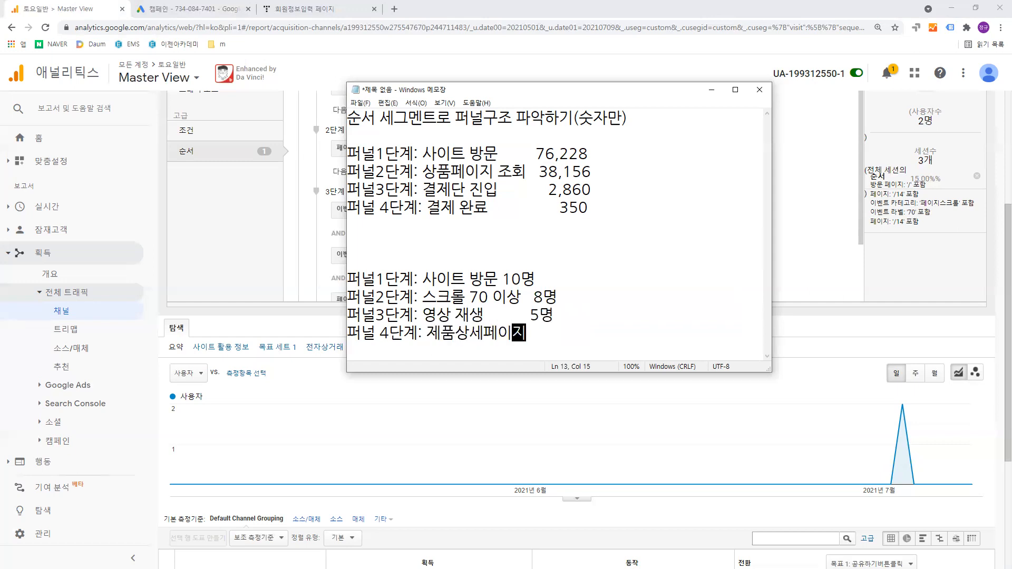
text( 버튼클릭   )
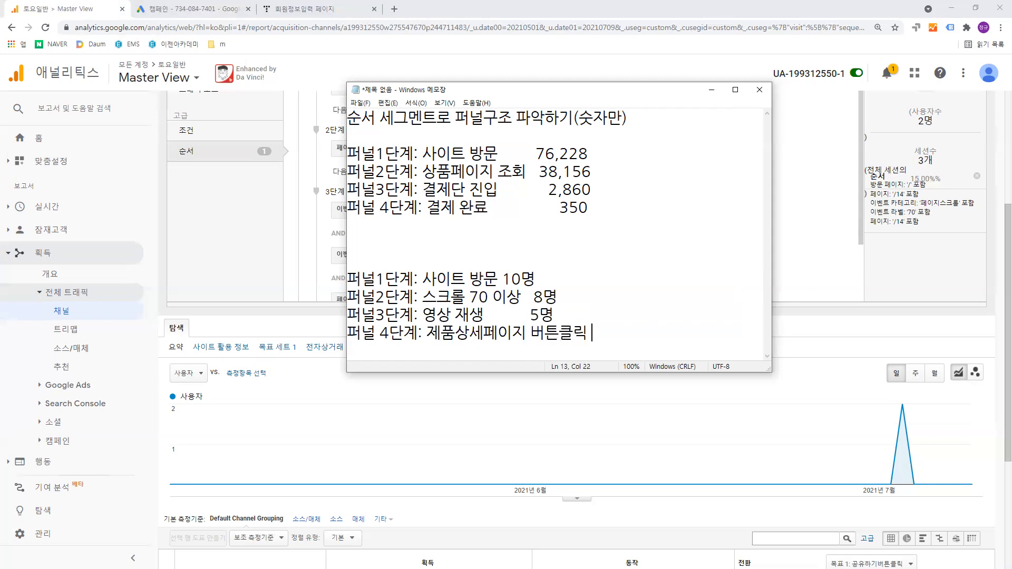
text(3명)
- Add a "퍼널 5단계: 제품 조회" line below stage 4, followed by an indented "장바구니 추가" line
key(Return)
drag(417, 334, 347, 333)
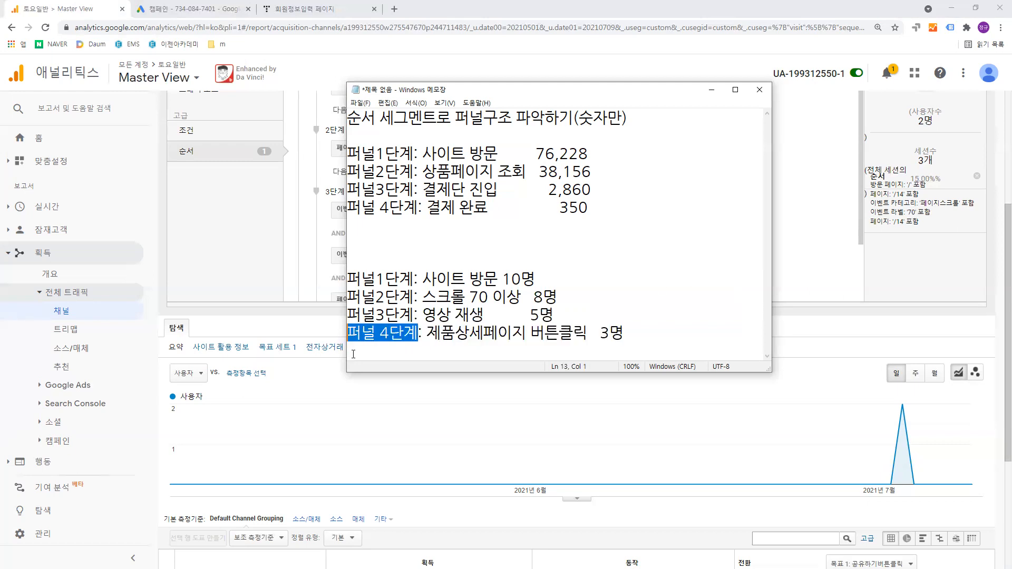
key(ctrl+c)
click(372, 352)
key(ctrl+v)
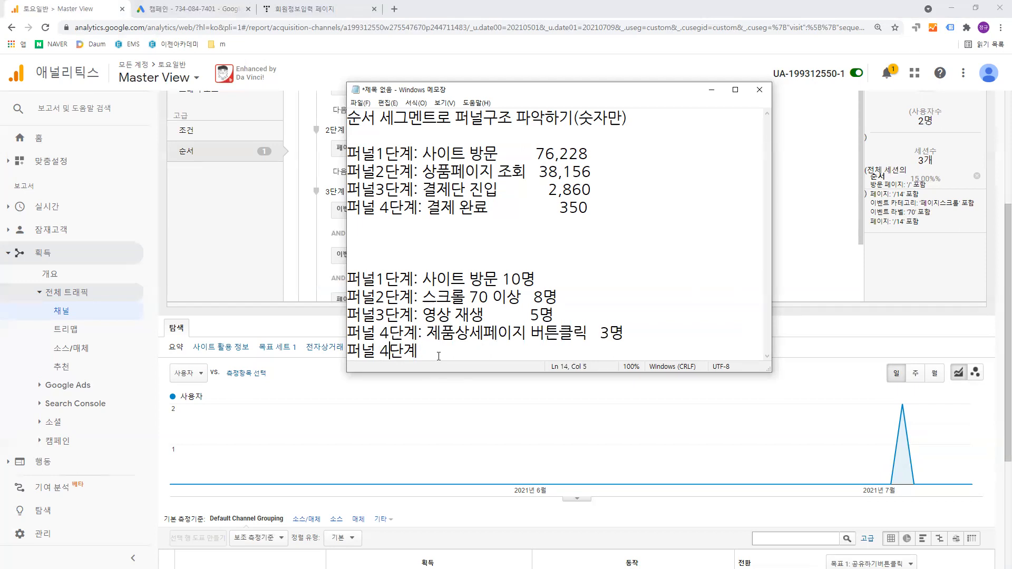
key(BackSpace)
text(5단계: 제품 조회)
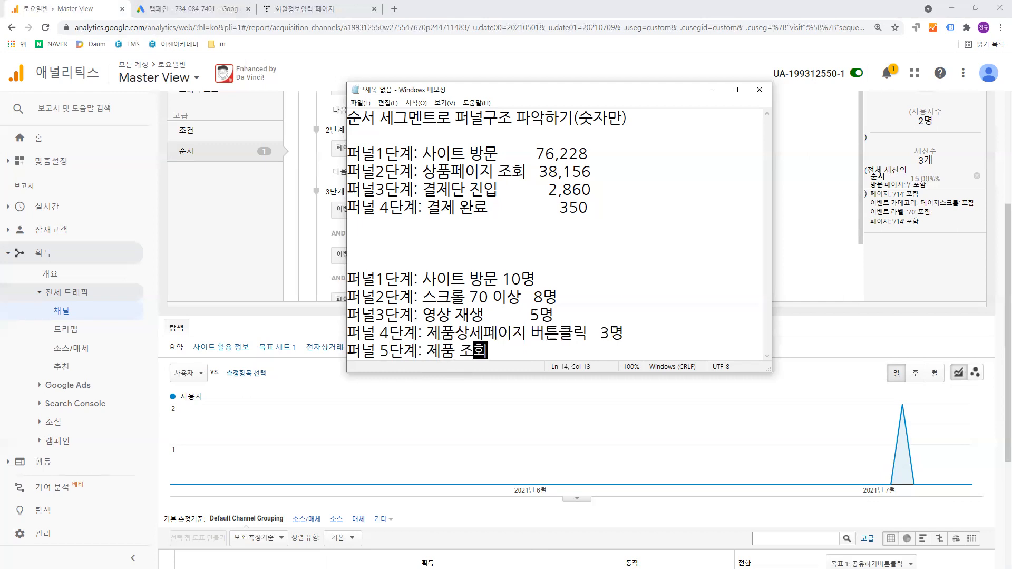
key(Return)
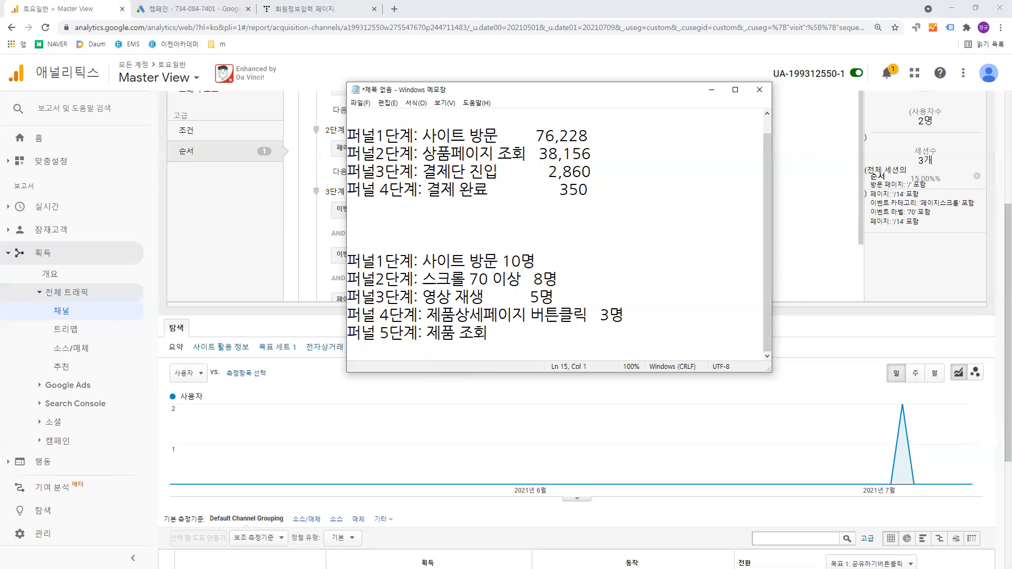
text(장바구니 추가)
key(Return)
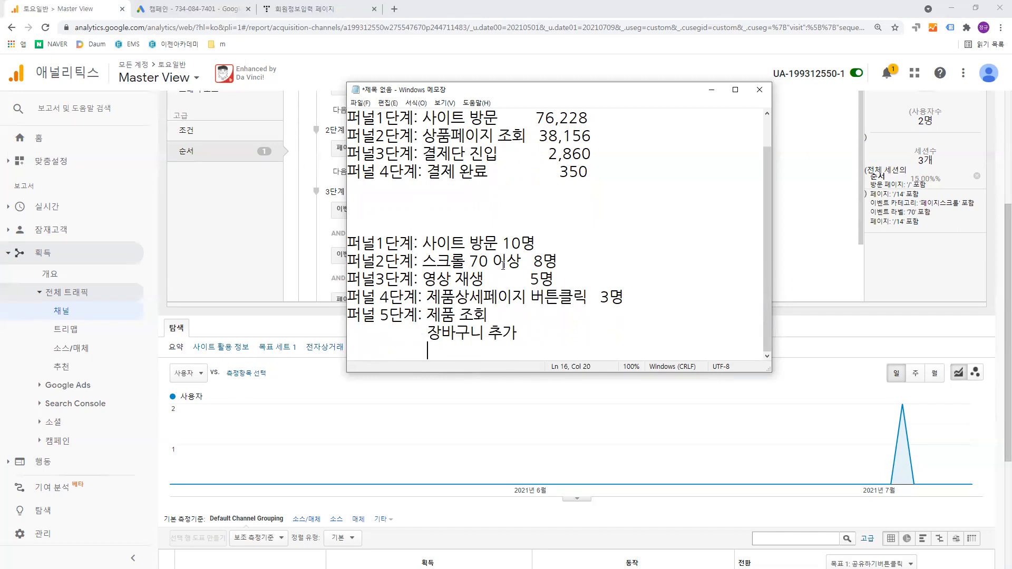
- Examine the user counts on the new stage 4 and stage 3 lines, focusing on the 영상 재생 stage
drag(601, 298, 623, 298)
drag(531, 282, 554, 280)
click(556, 280)
mouse_move(422, 280)
mouse_down()
mouse_move(552, 279)
mouse_move(420, 278)
mouse_up()
click(550, 278)
click(552, 280)
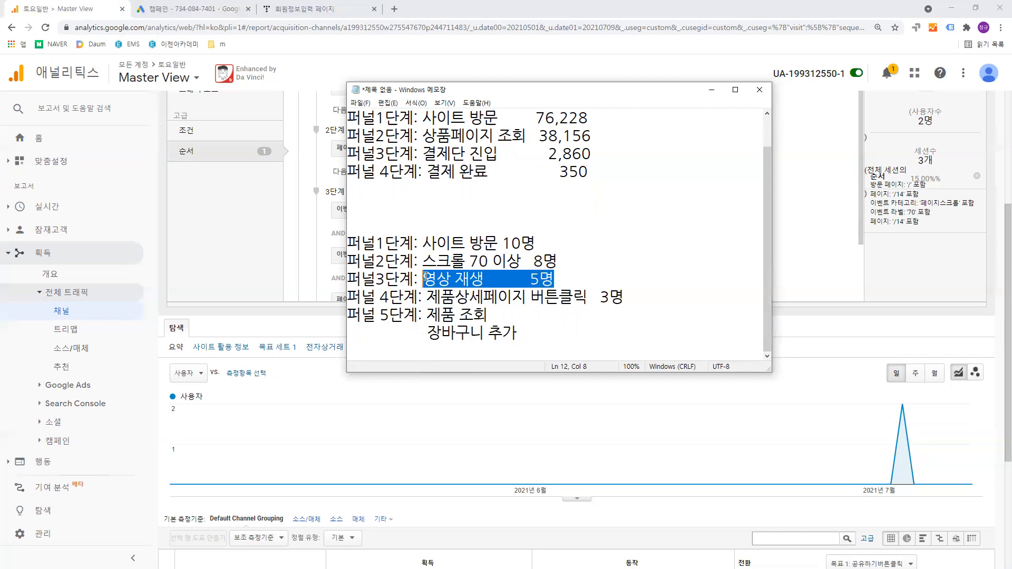
click(425, 278)
shift+click(548, 280)
drag(549, 279, 430, 283)
click(537, 279)
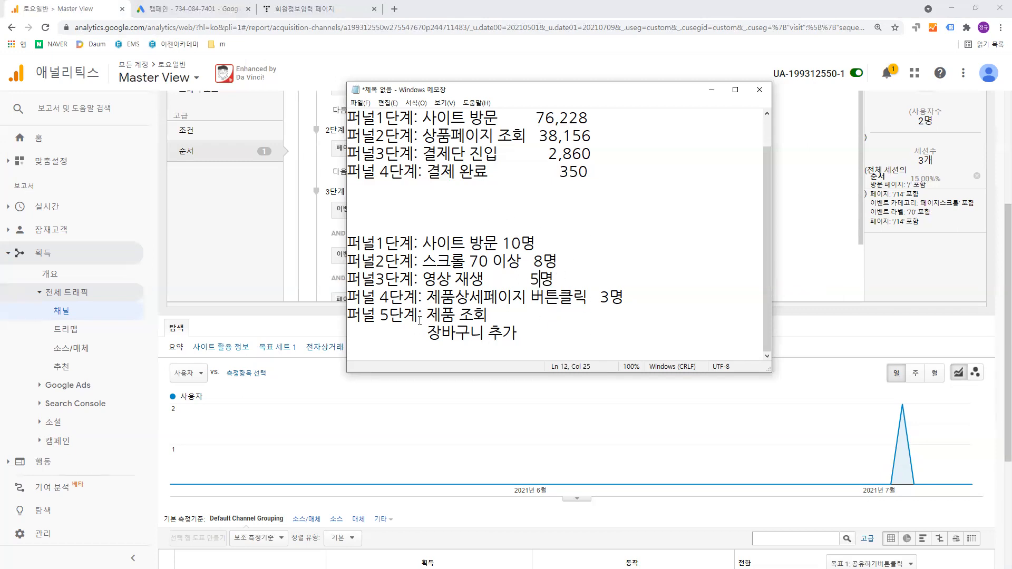
- Close the Notepad notes and review the sequence steps in the Google Analytics segment editor
click(759, 90)
click(519, 290)
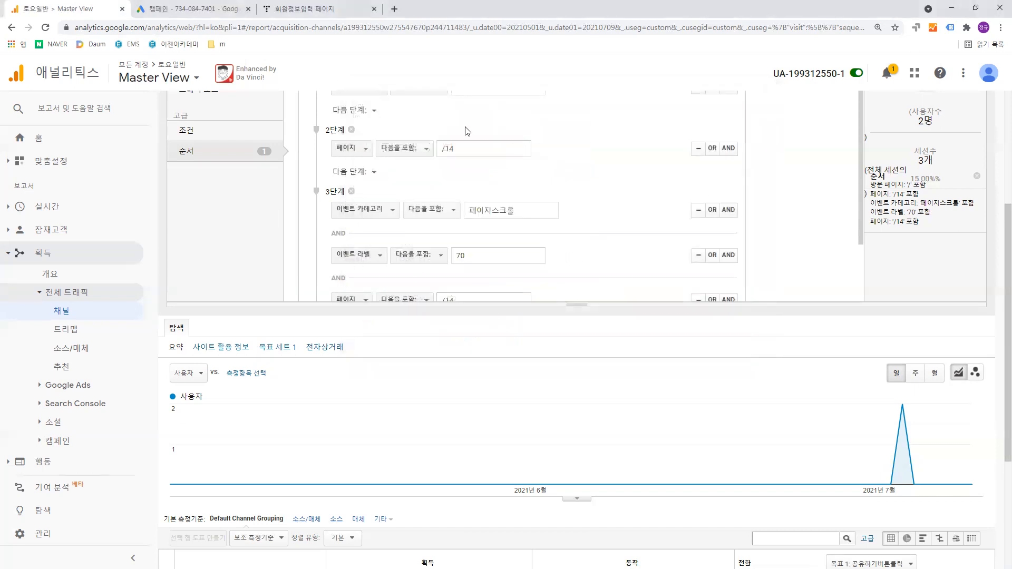
scroll(567, 176, down, 2)
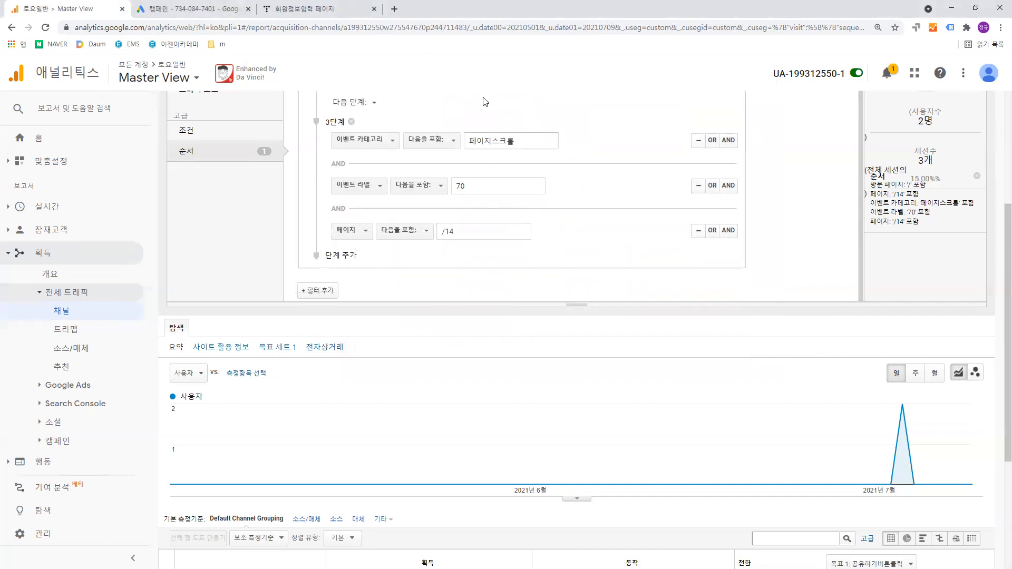
scroll(538, 176, up, 2)
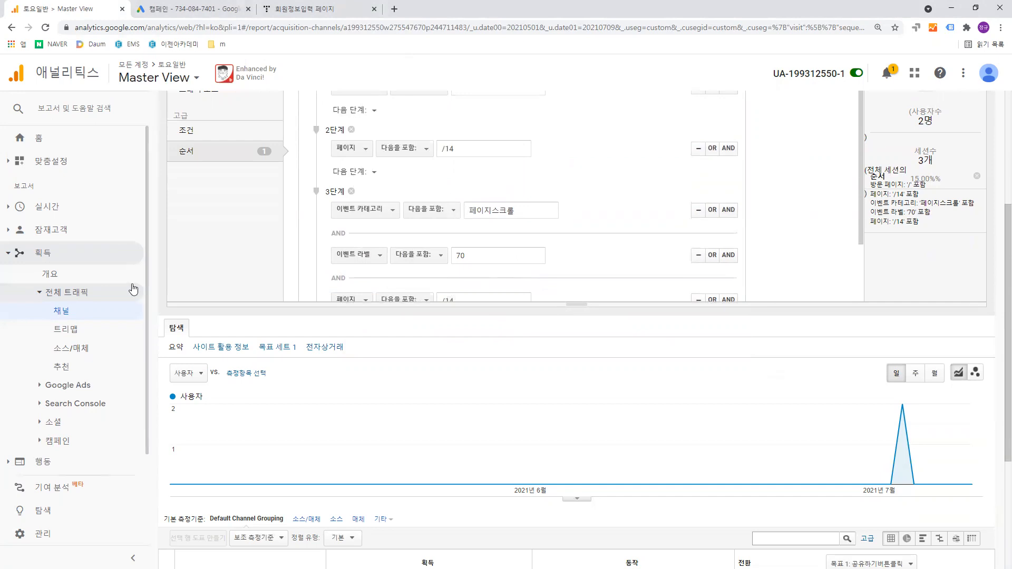
- Open the 유입경로 시각화 report for conversion goals, discarding the unsaved segment changes
scroll(135, 287, down, 1)
click(71, 441)
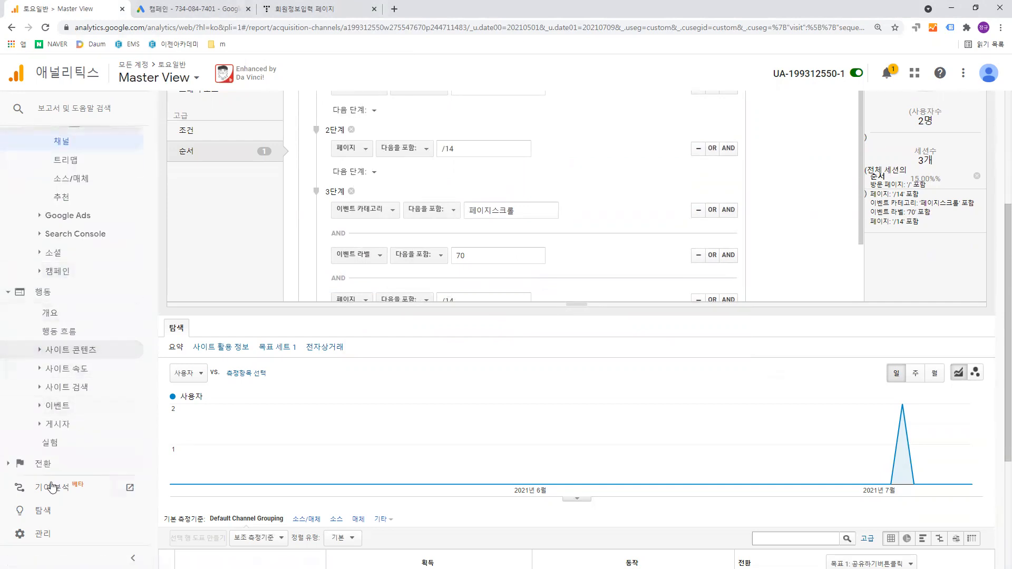
click(55, 465)
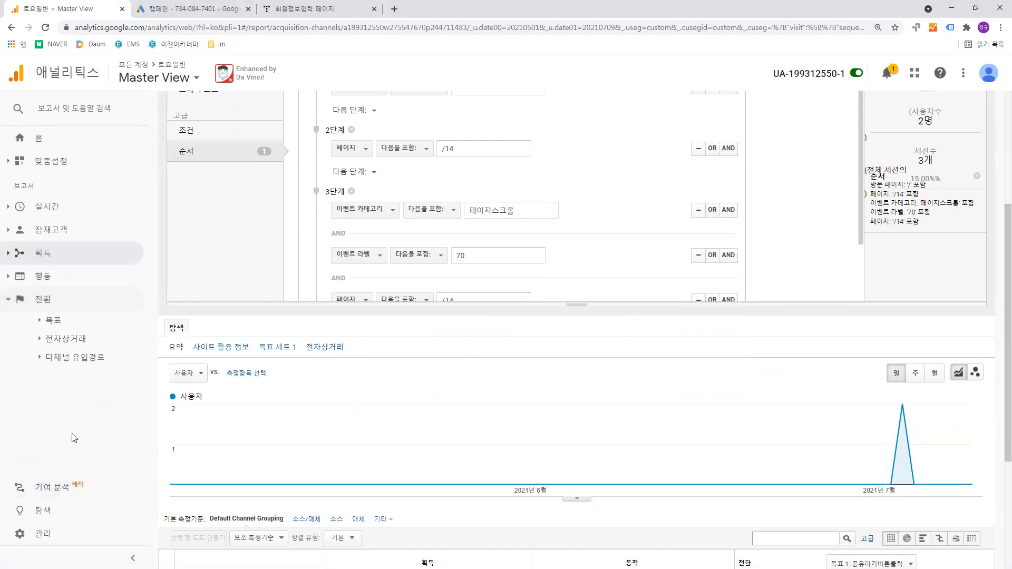
click(104, 319)
click(112, 394)
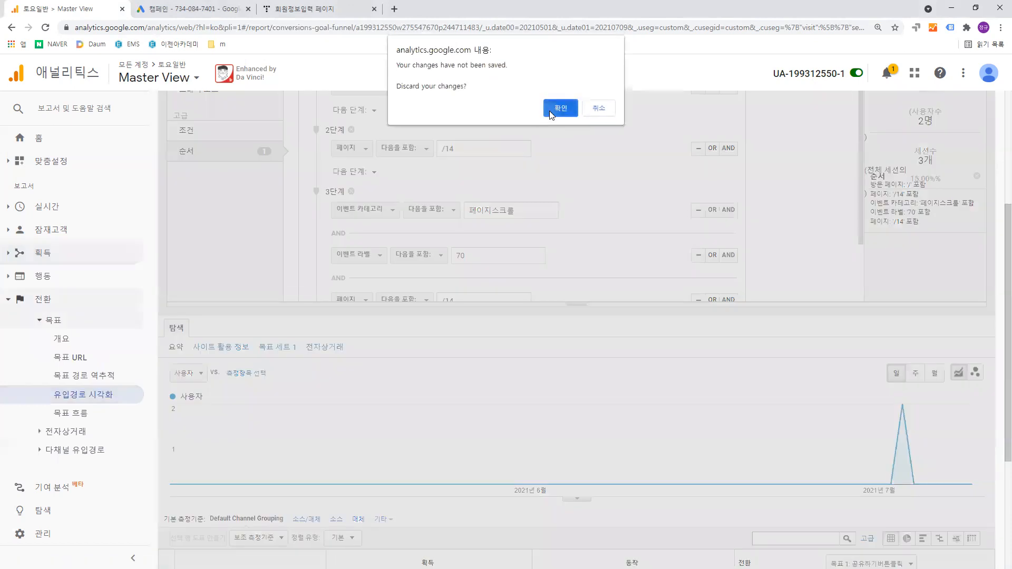
click(550, 109)
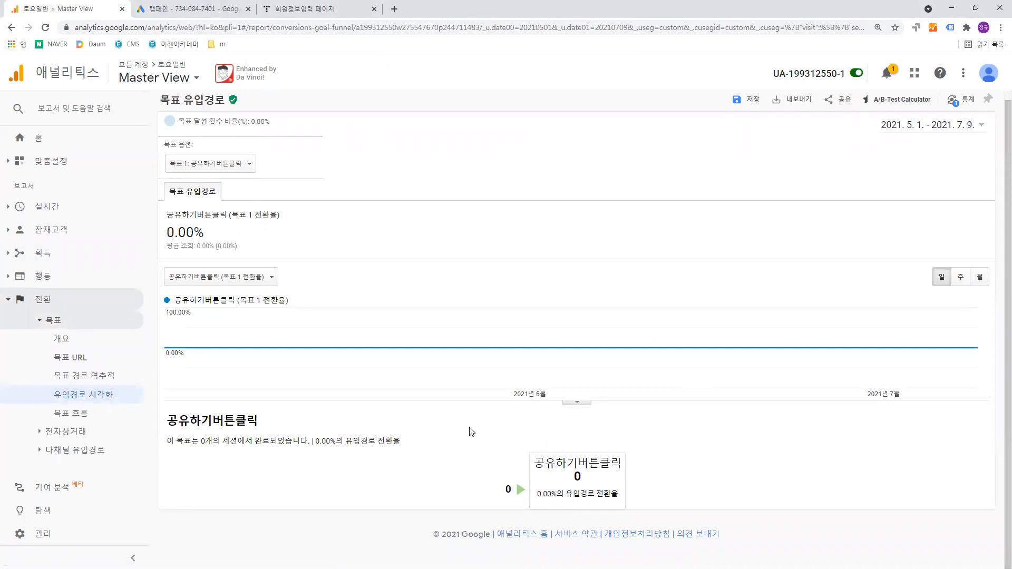
- Switch to the GA_5일차_GTM복습_전자상거래.pptx presentation in PowerPoint and browse the slides after slide 12
click(951, 8)
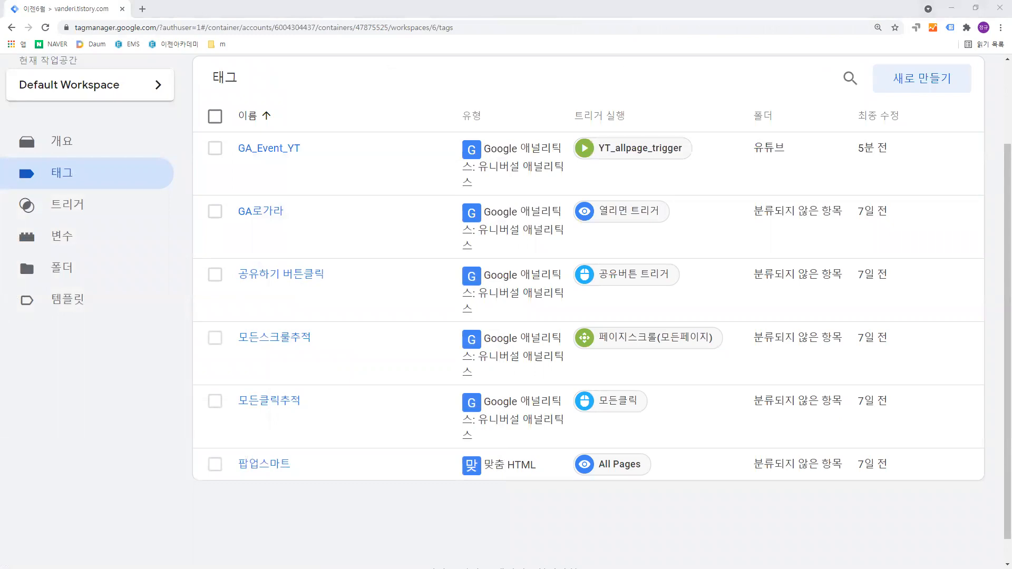
key(alt+Tab)
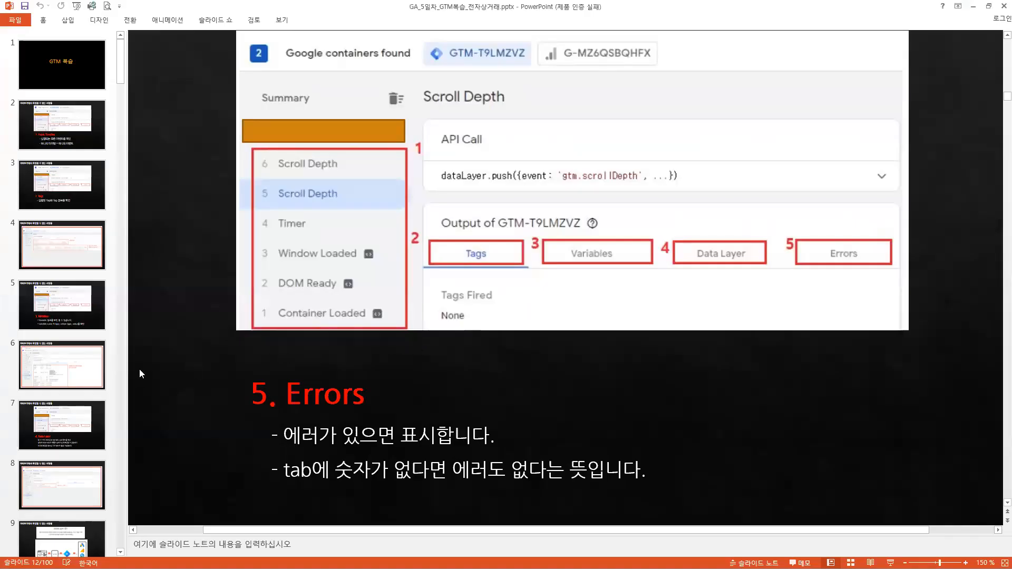
scroll(62, 351, down, 3)
scroll(62, 351, down, 3)
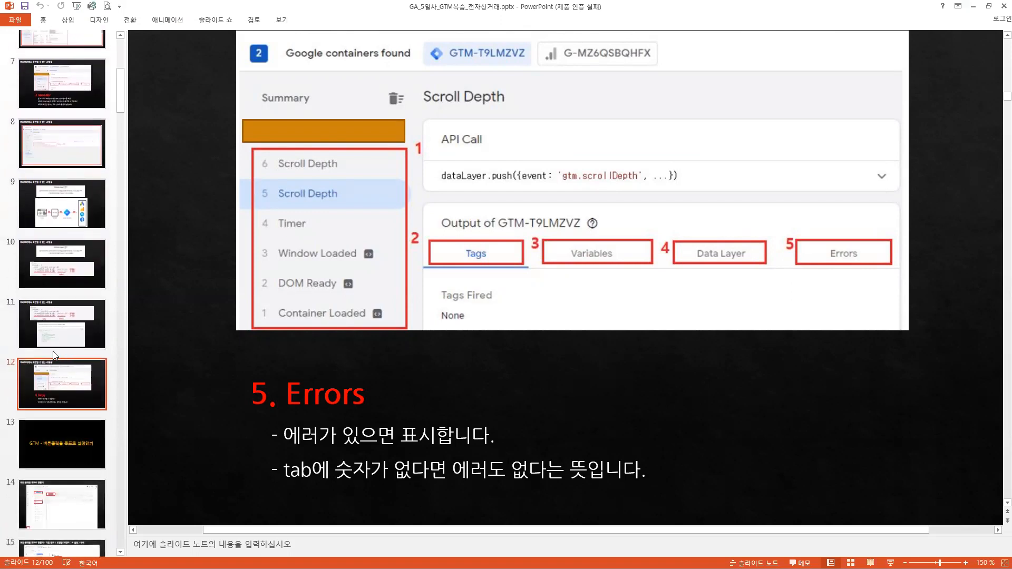